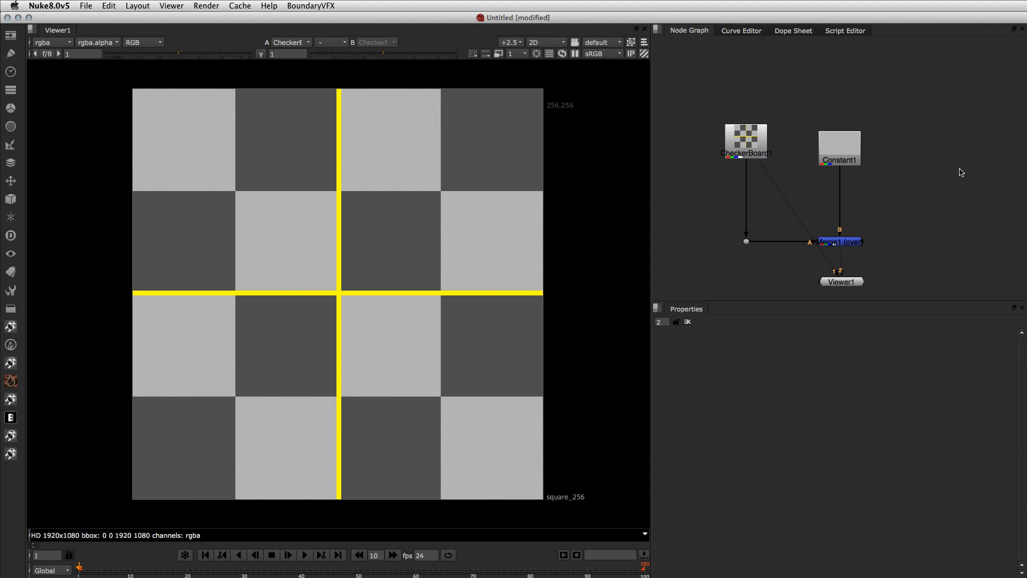
# - Check the full size format in the project settings and the format in the Constant node's properties
pyautogui.moveTo(743, 141); pyautogui.dragTo(743, 144)
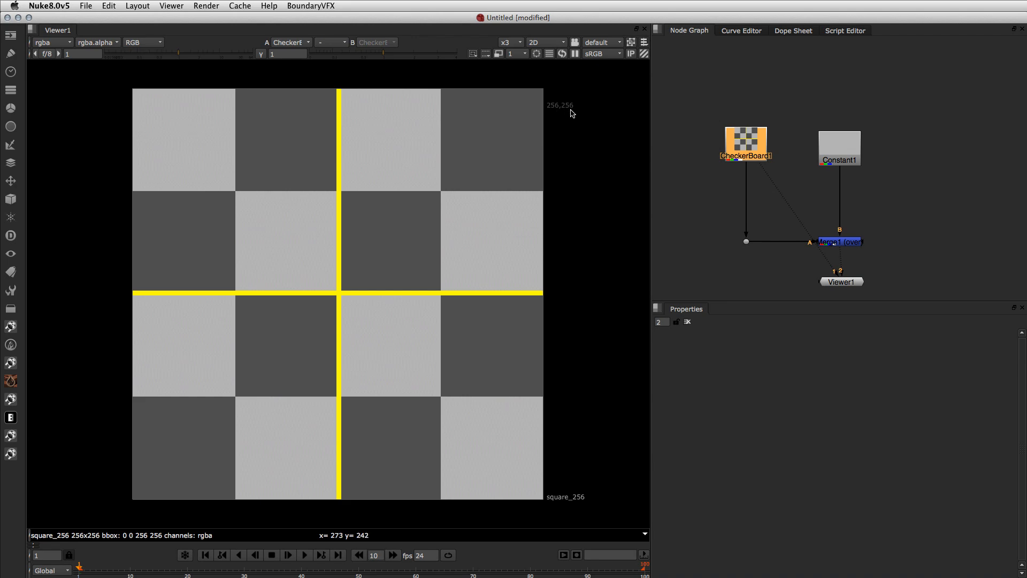
pyautogui.click(712, 249)
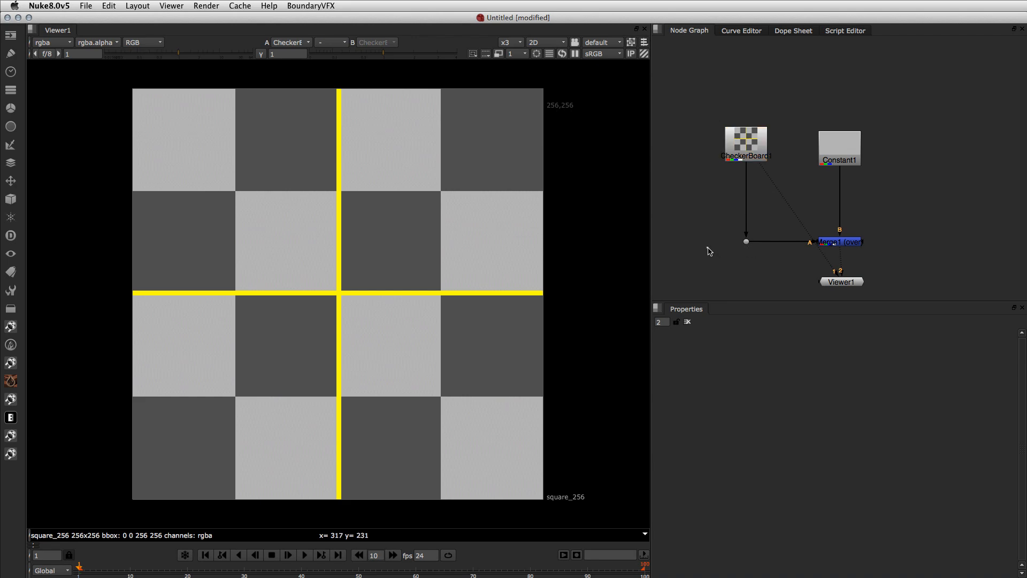
pyautogui.press('s')
pyautogui.scroll(-3, 765, 541)
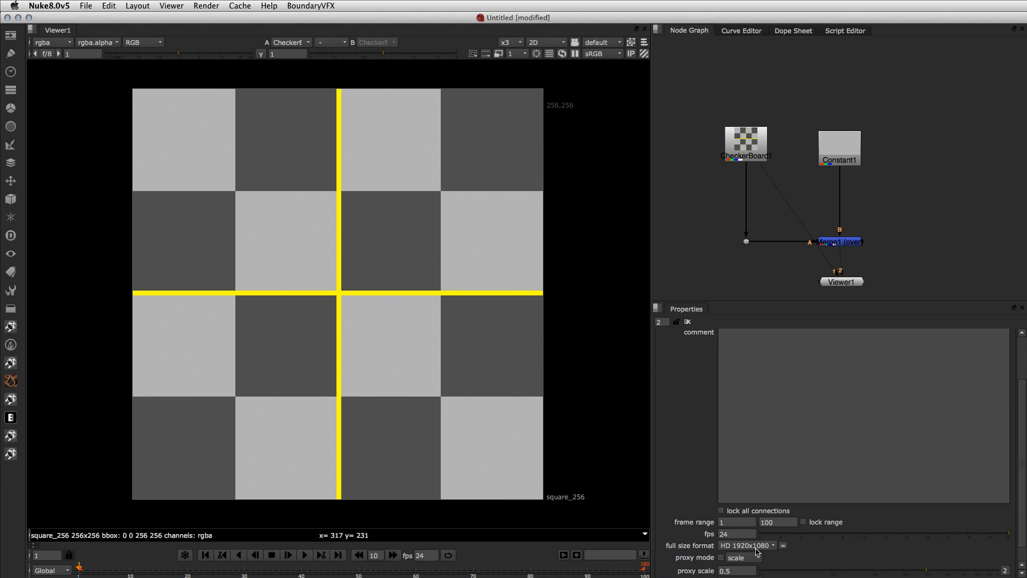
pyautogui.moveTo(839, 159); pyautogui.dragTo(839, 152)
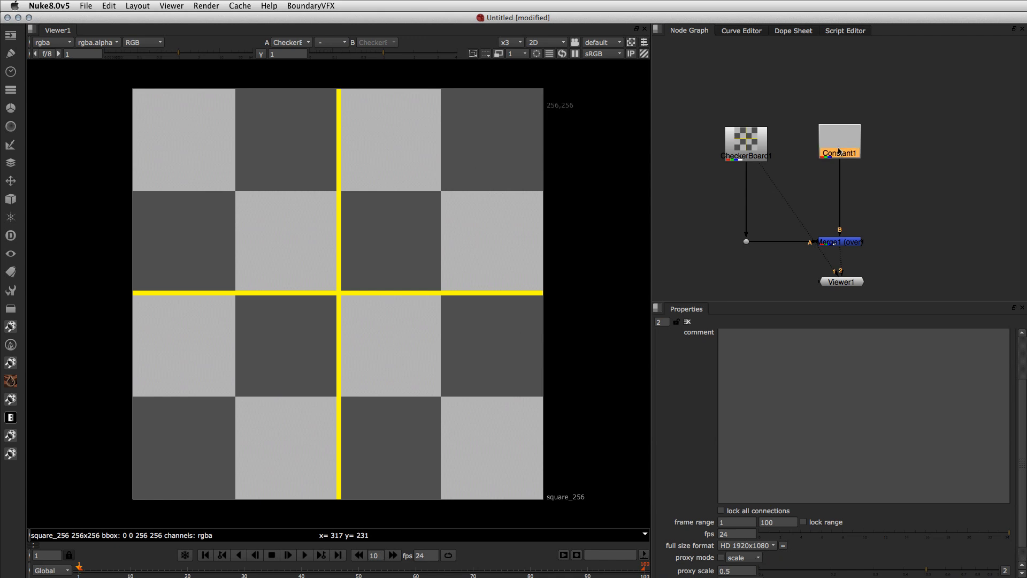
pyautogui.doubleClick(839, 153)
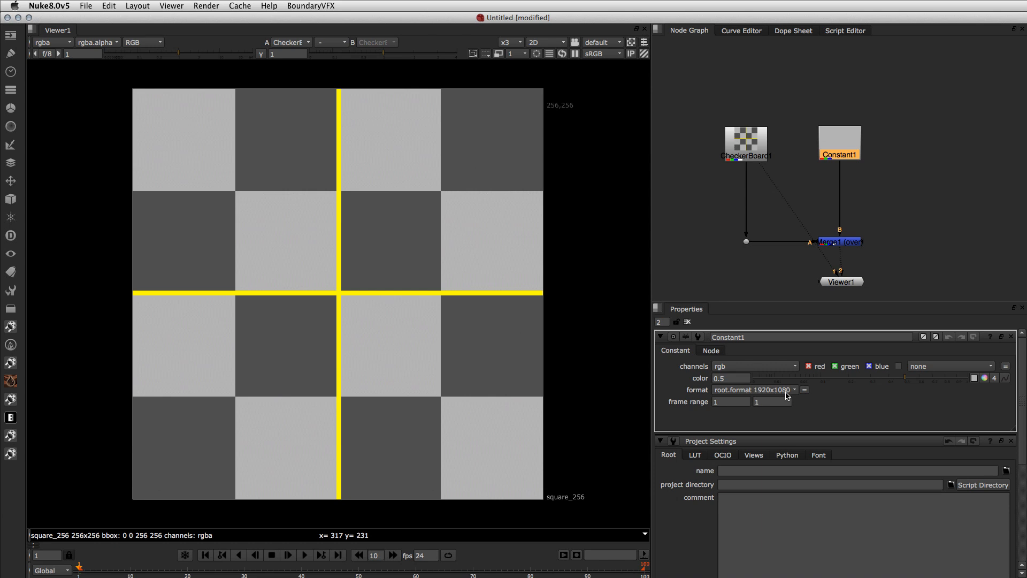
pyautogui.click(759, 284)
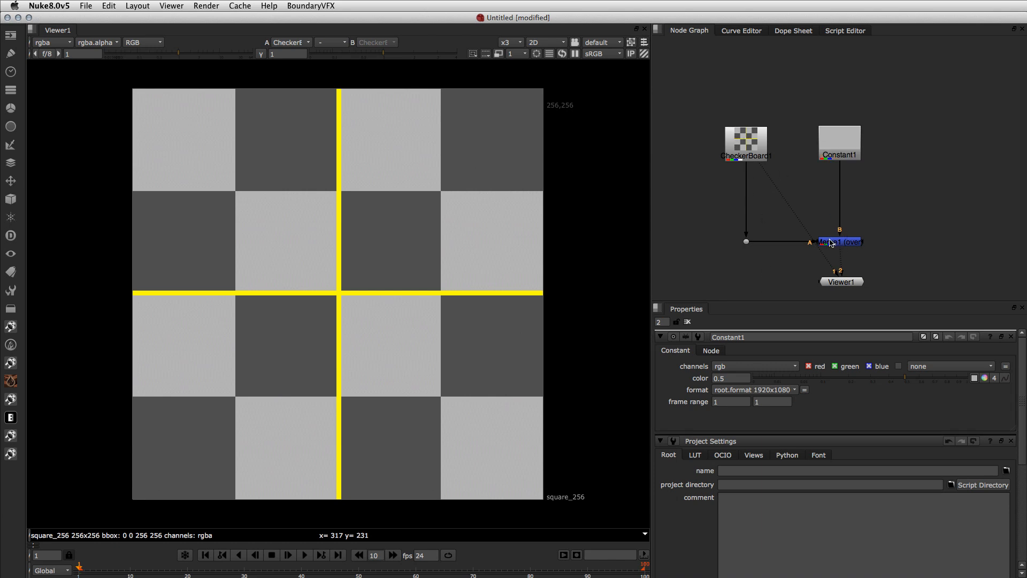
# - Show the Merge node's output in the viewer and examine how the checkerboard sits over the constant
pyautogui.click(749, 150)
pyautogui.click(836, 154)
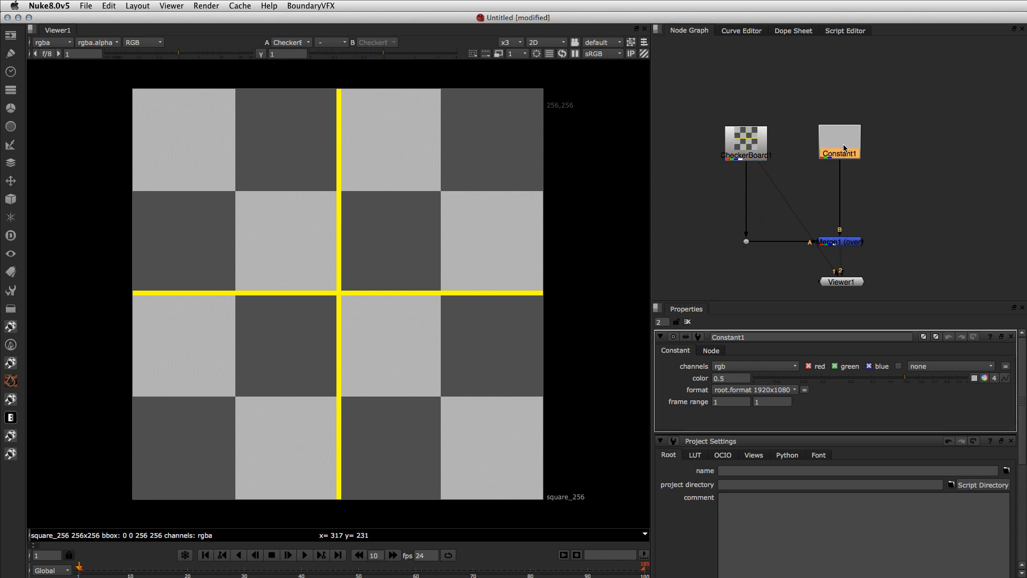
pyautogui.click(844, 243)
pyautogui.press('1')
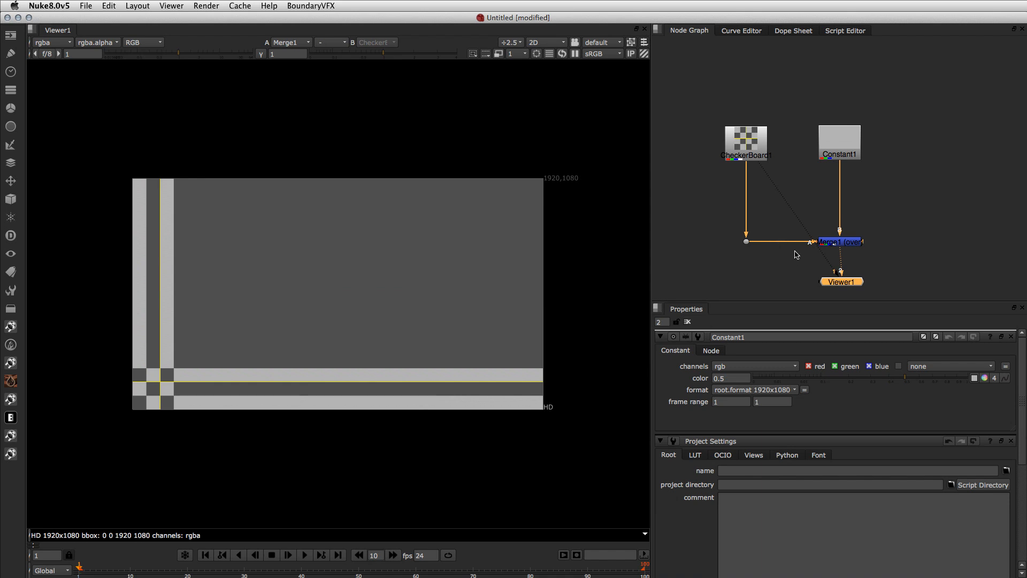
pyautogui.click(754, 274)
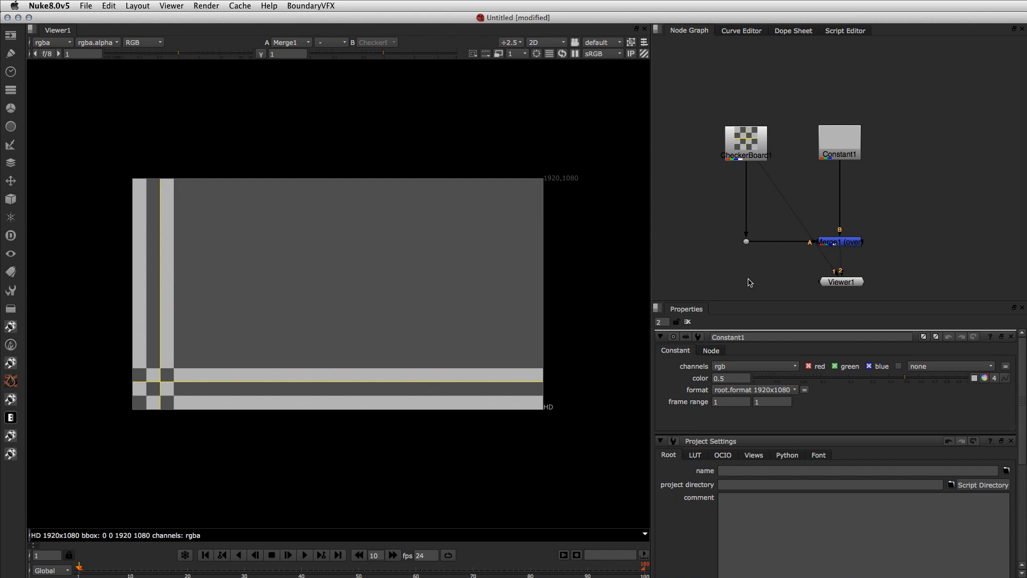
pyautogui.moveTo(76, 130); pyautogui.dragTo(543, 424)
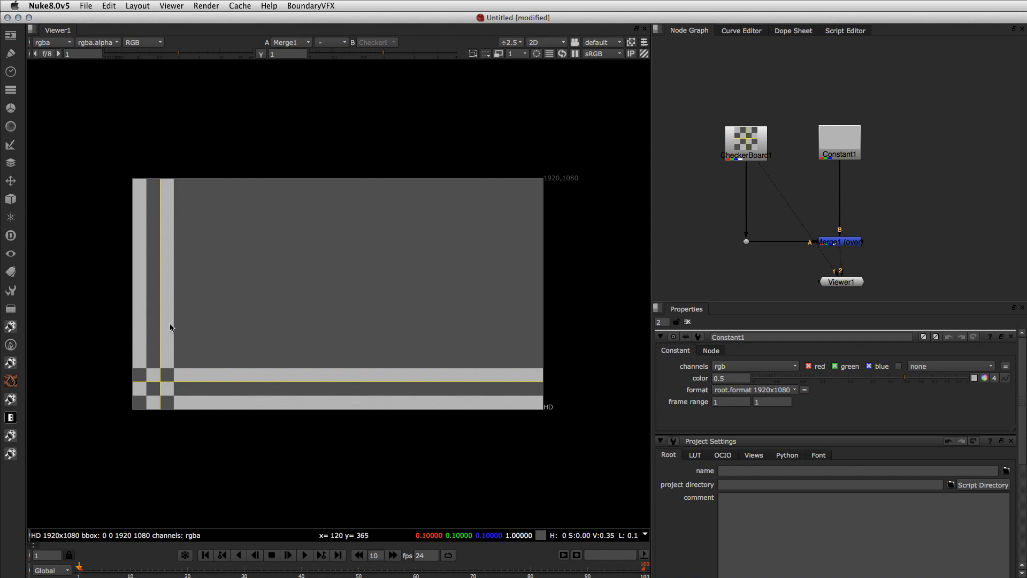
# - Add a BlackOutside node and insert it between the CheckerBoard node and the dot leading to the Merge's A input
pyautogui.click(748, 147)
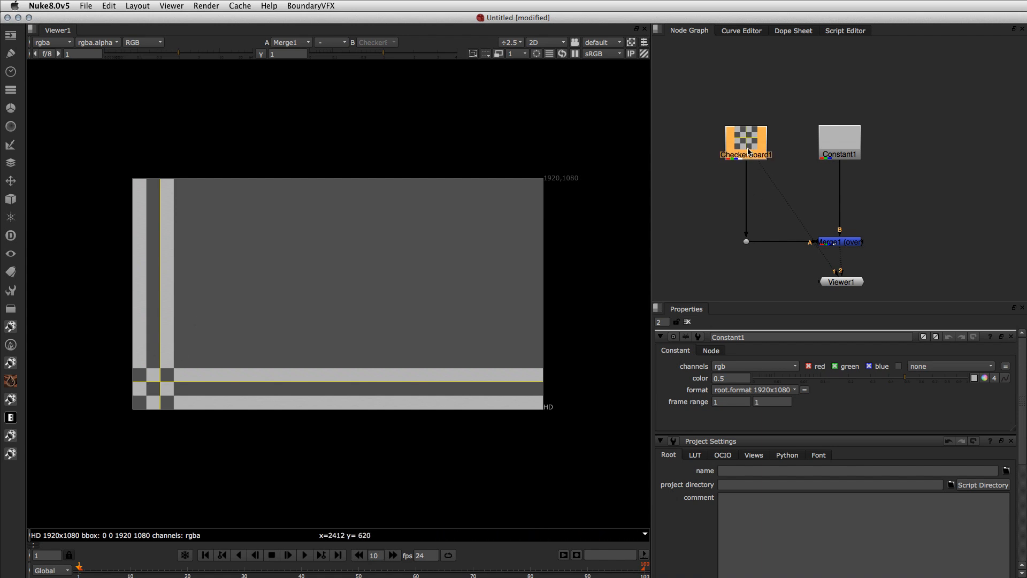
pyautogui.moveTo(749, 149); pyautogui.dragTo(750, 152)
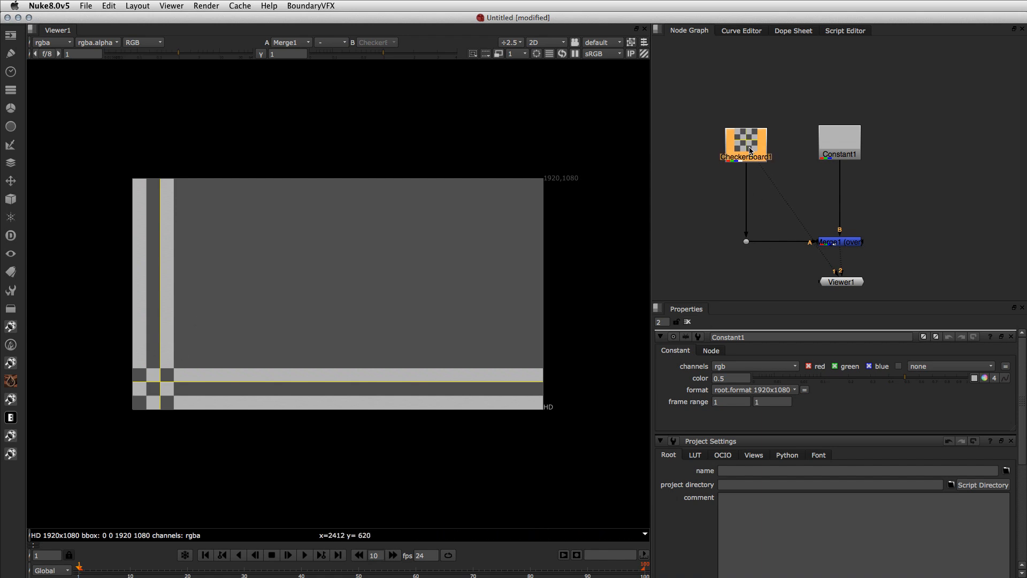
pyautogui.click(713, 193)
pyautogui.press('Tab')
pyautogui.write('bl')
pyautogui.press('Down')
pyautogui.press('Down')
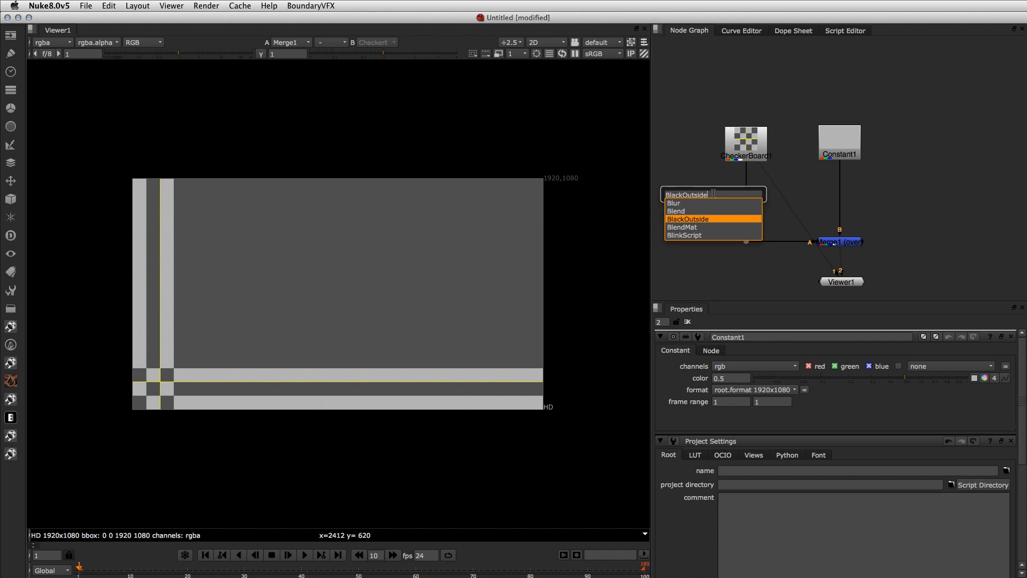
pyautogui.press('Return')
pyautogui.click(703, 231)
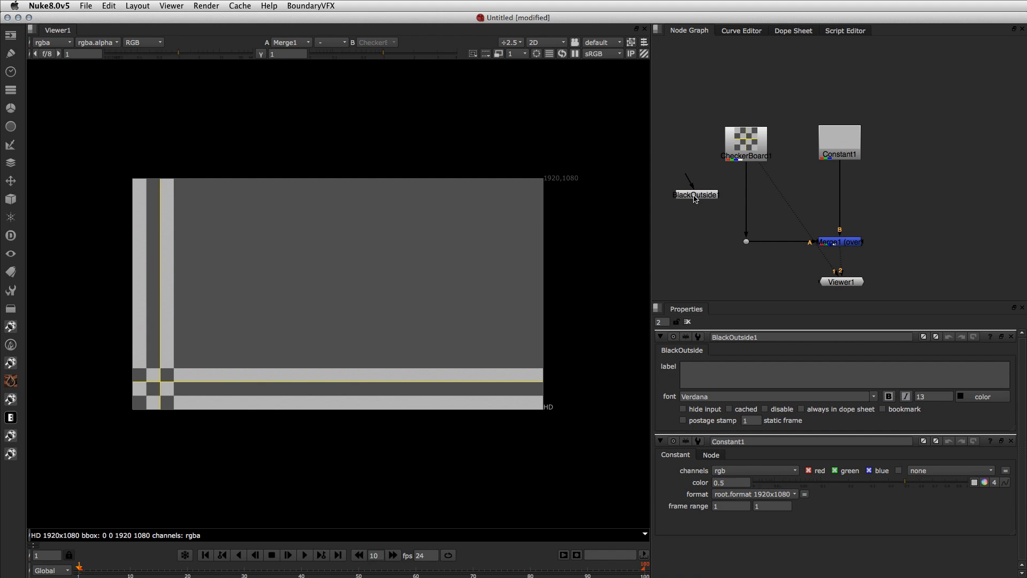
pyautogui.moveTo(695, 198); pyautogui.dragTo(745, 196)
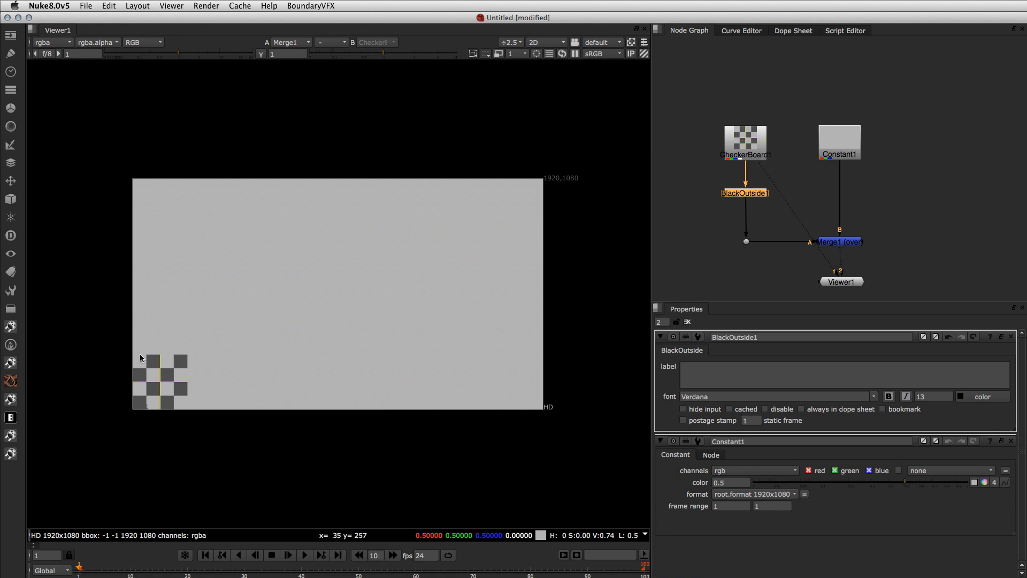
pyautogui.click(734, 287)
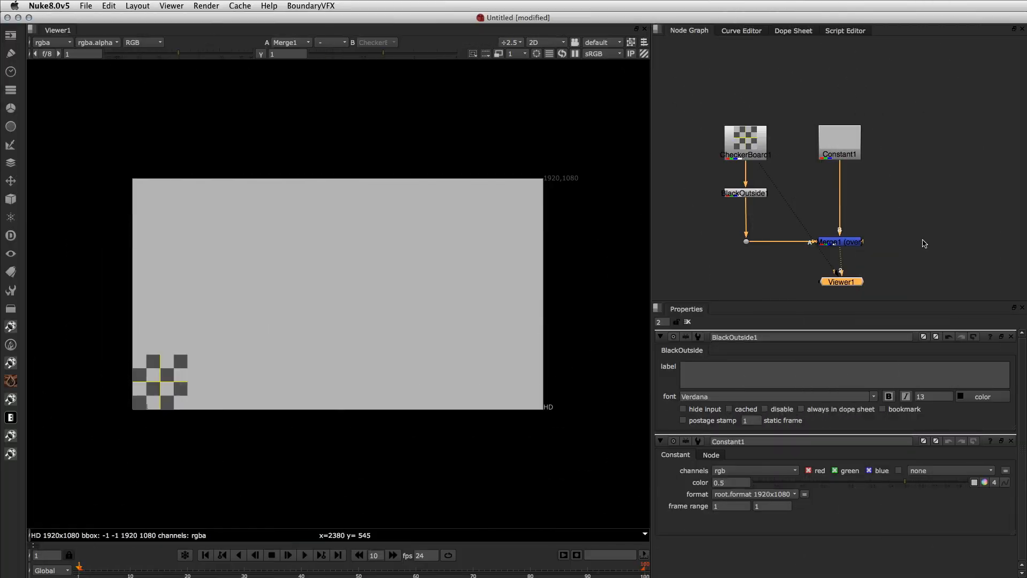
# - View the Constant node's output, then return the viewer to the Merge node's output for comparison
pyautogui.click(925, 241)
pyautogui.click(841, 141)
pyautogui.press('2')
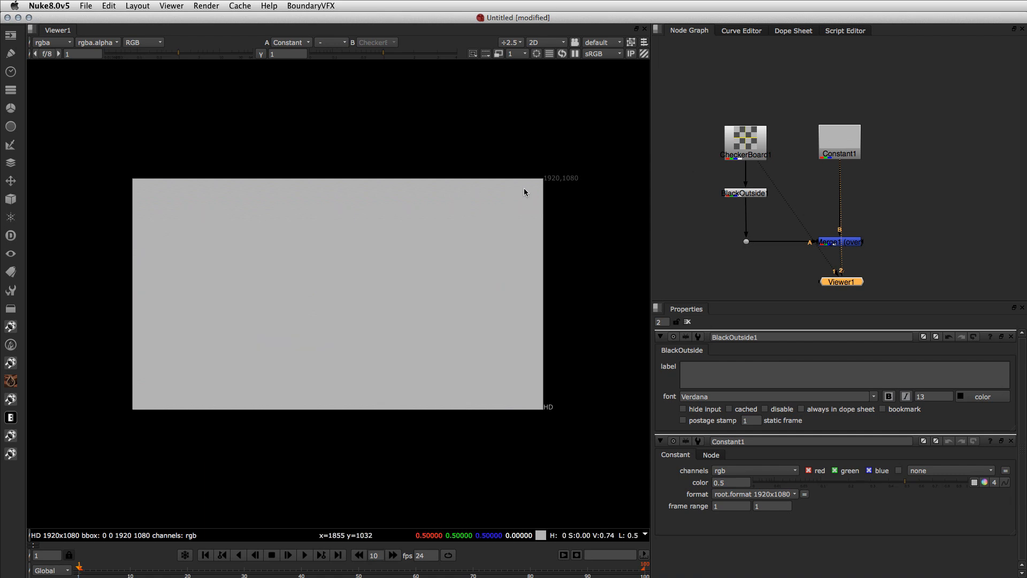
pyautogui.click(886, 245)
pyautogui.click(844, 244)
pyautogui.press('1')
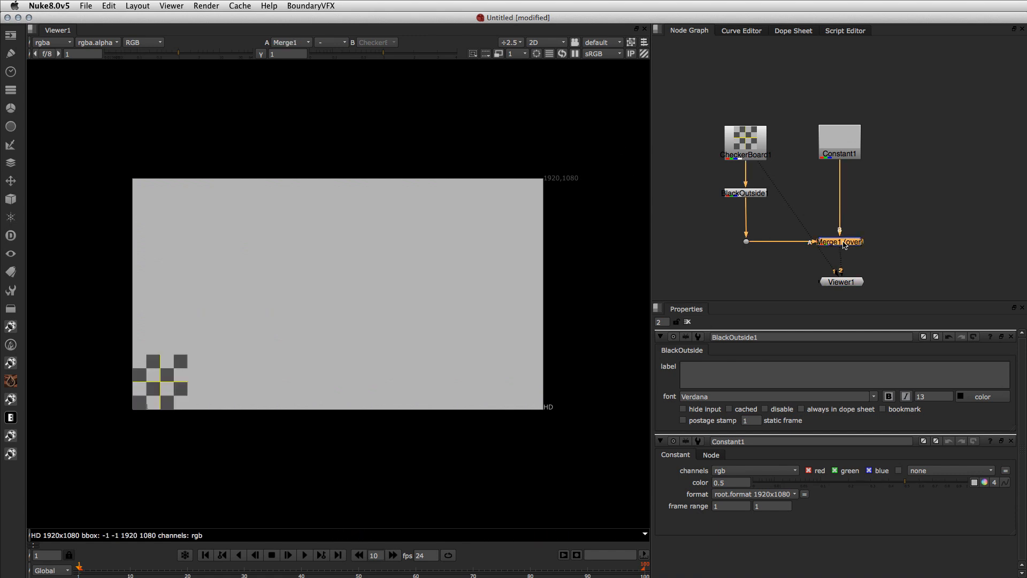
# - Insert a Transform after the CheckerBoard node, shift the pattern about 158 pixels left and 30 pixels down, and close all node properties
pyautogui.doubleClick(739, 147)
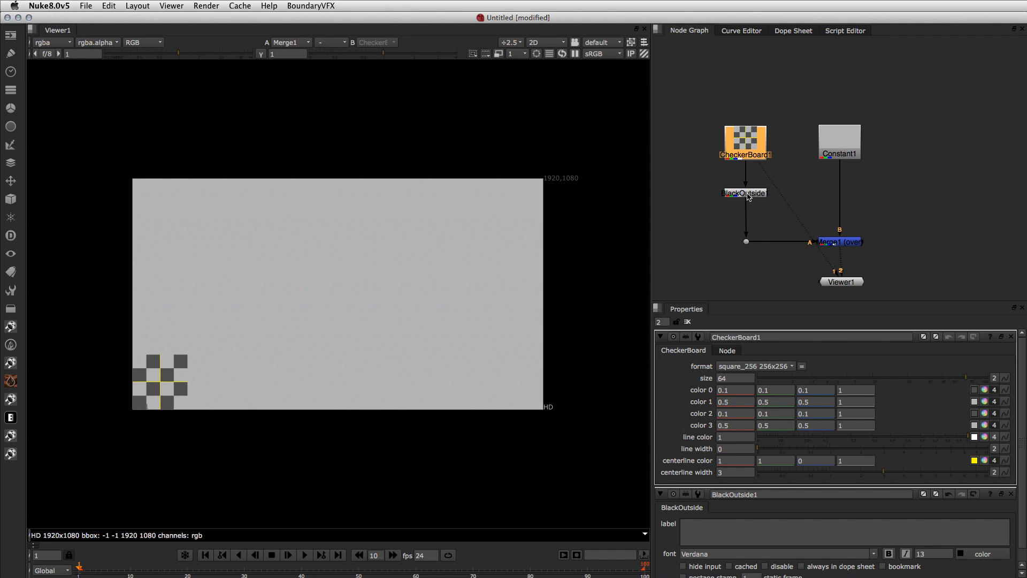
pyautogui.press('t')
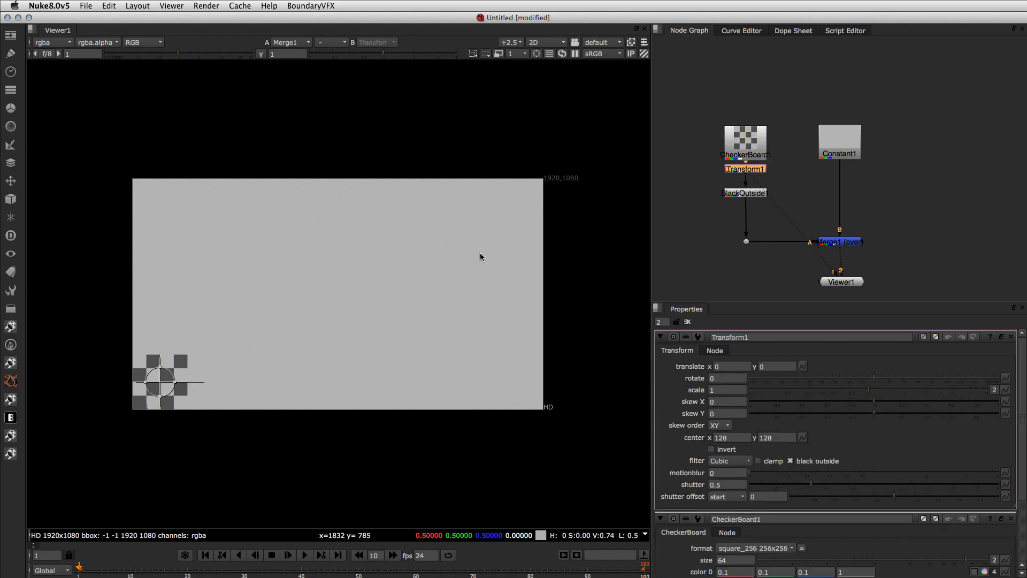
pyautogui.moveTo(156, 382); pyautogui.dragTo(125, 388)
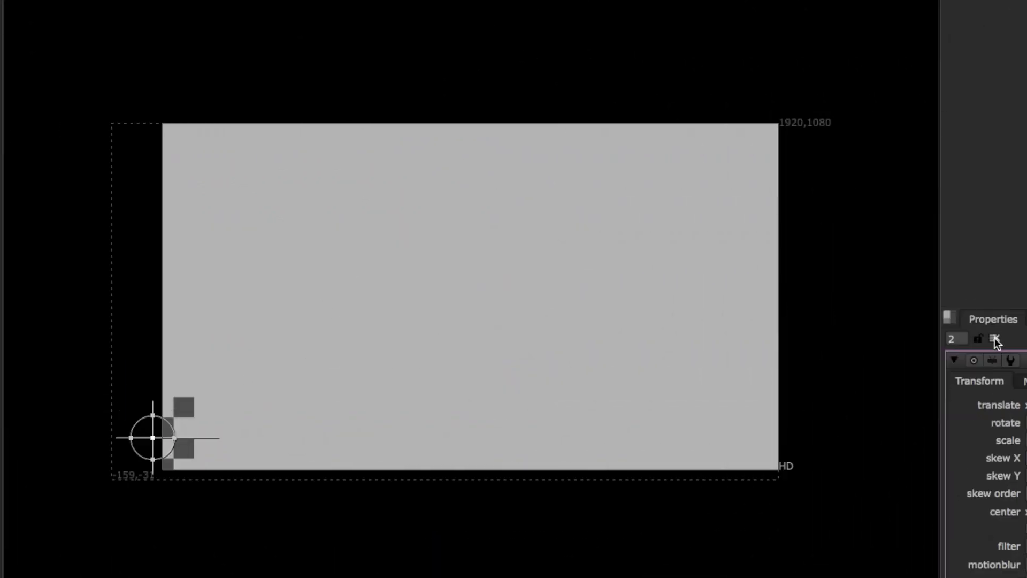
pyautogui.click(995, 339)
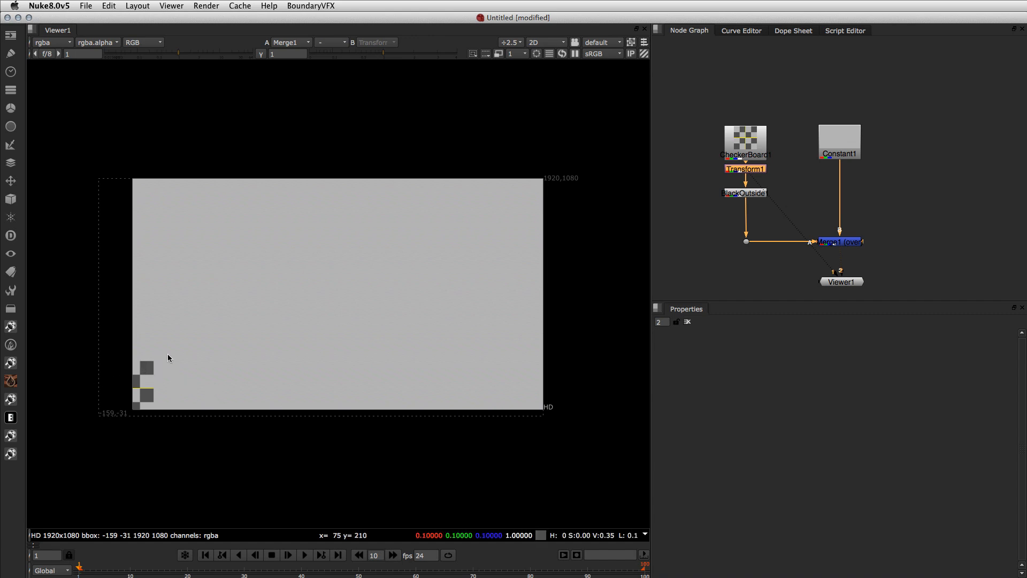
# - Open the Merge node's properties and set its bounding box to B
pyautogui.moveTo(759, 146); pyautogui.dragTo(758, 142)
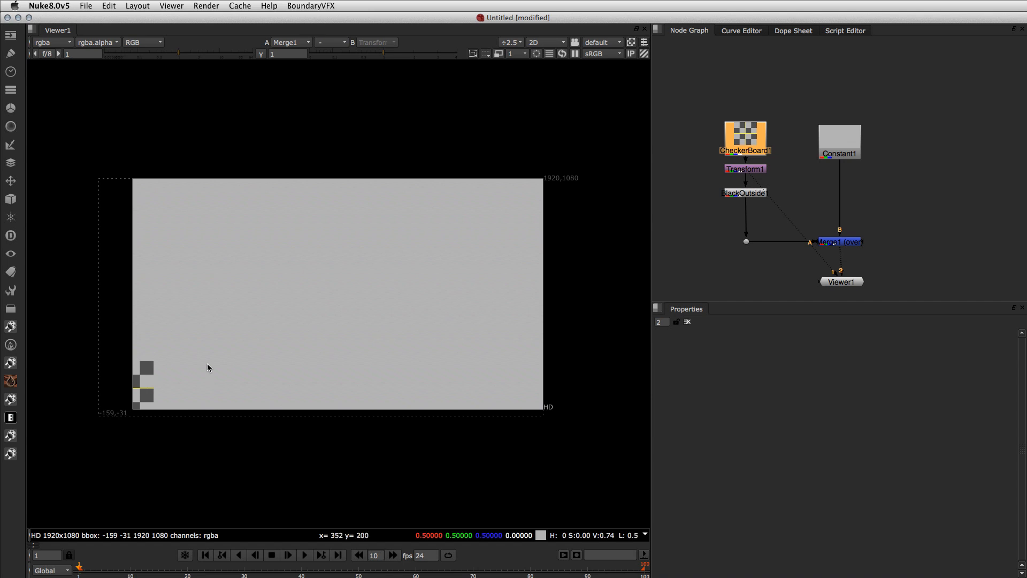
pyautogui.click(699, 251)
pyautogui.doubleClick(841, 242)
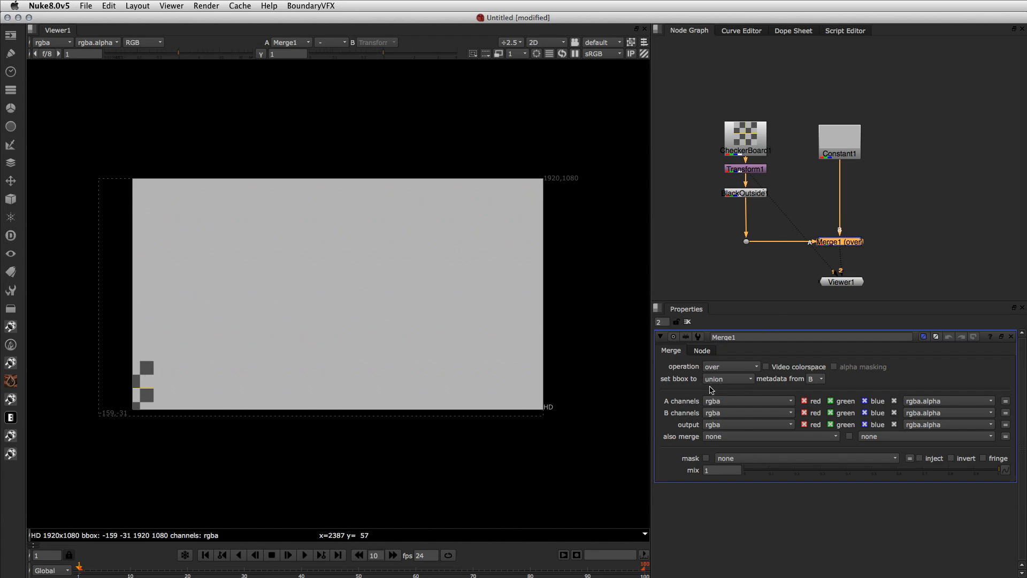
pyautogui.click(782, 286)
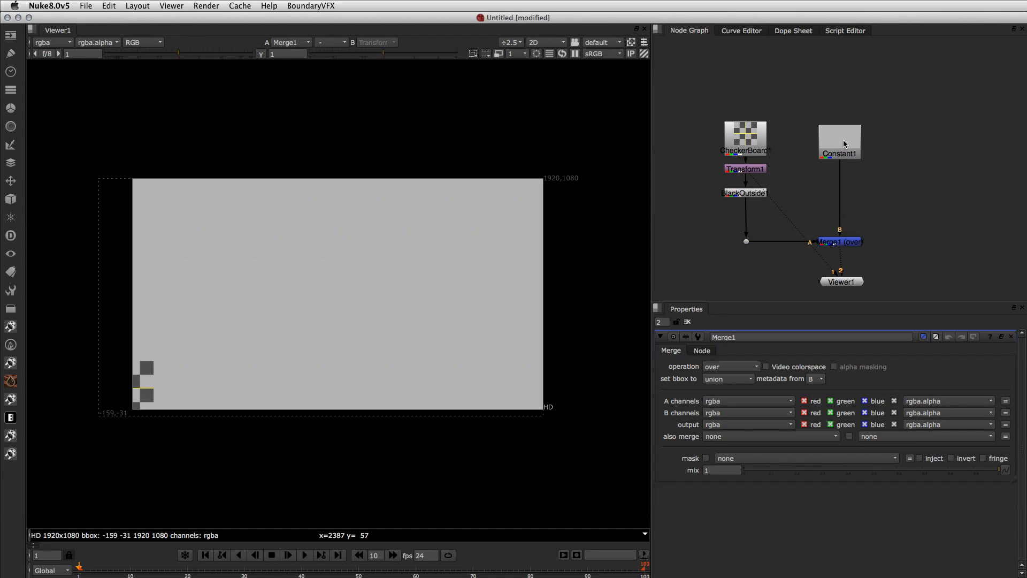
pyautogui.moveTo(846, 147); pyautogui.dragTo(837, 137)
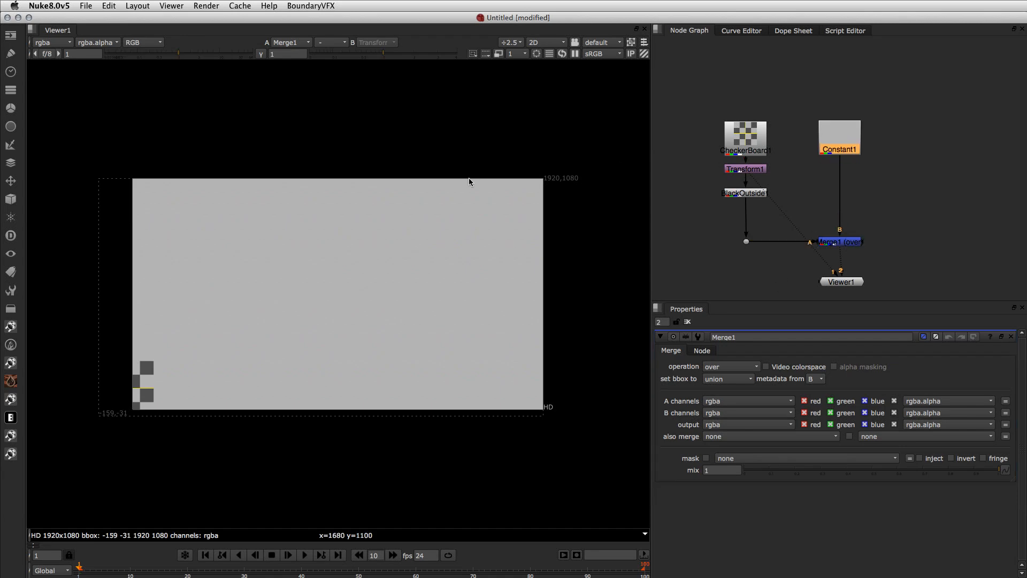
pyautogui.click(720, 383)
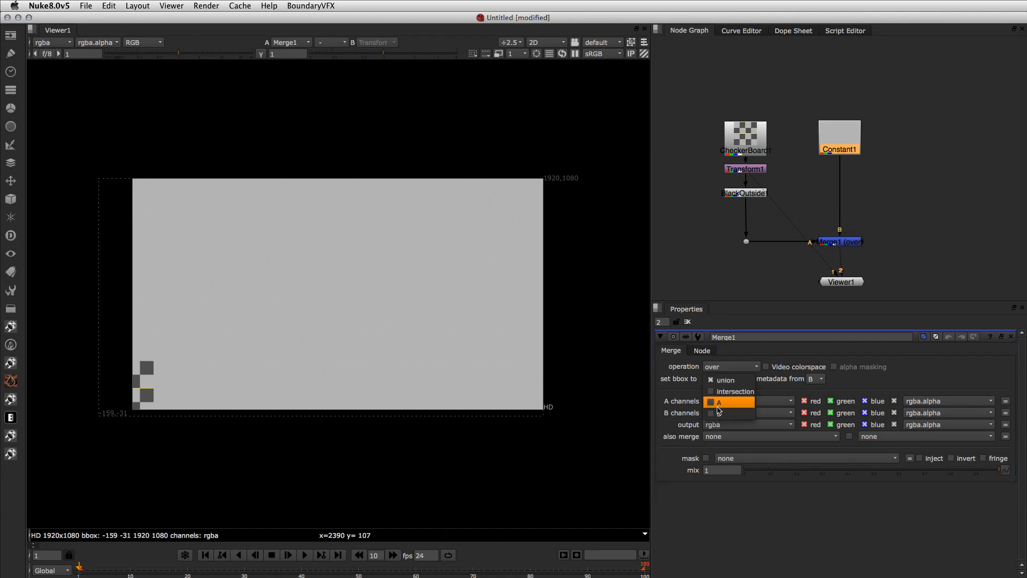
pyautogui.click(717, 418)
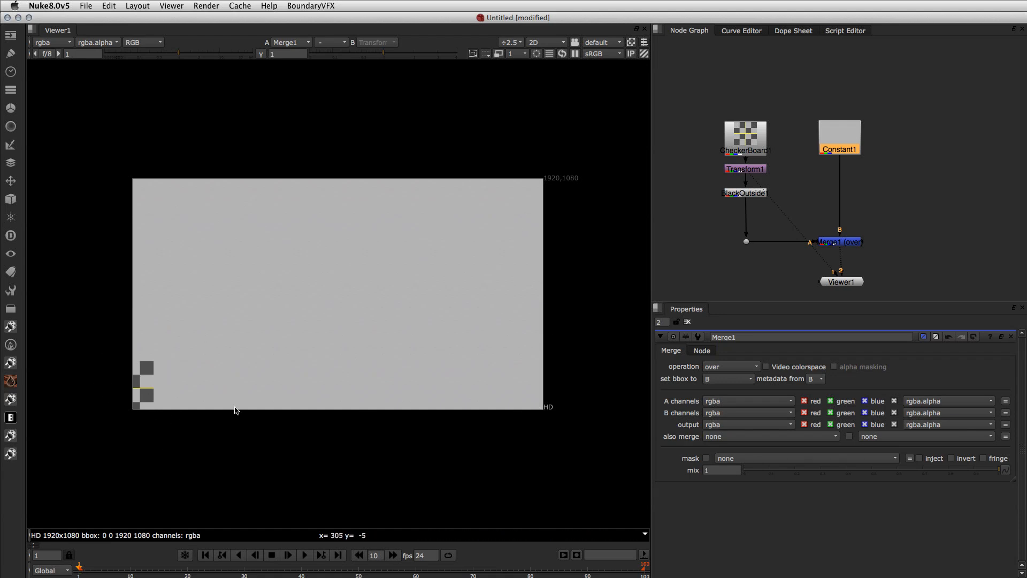
# - Add a Transform after the Merge node and move the merged image to translate x 228, y 122
pyautogui.press('t')
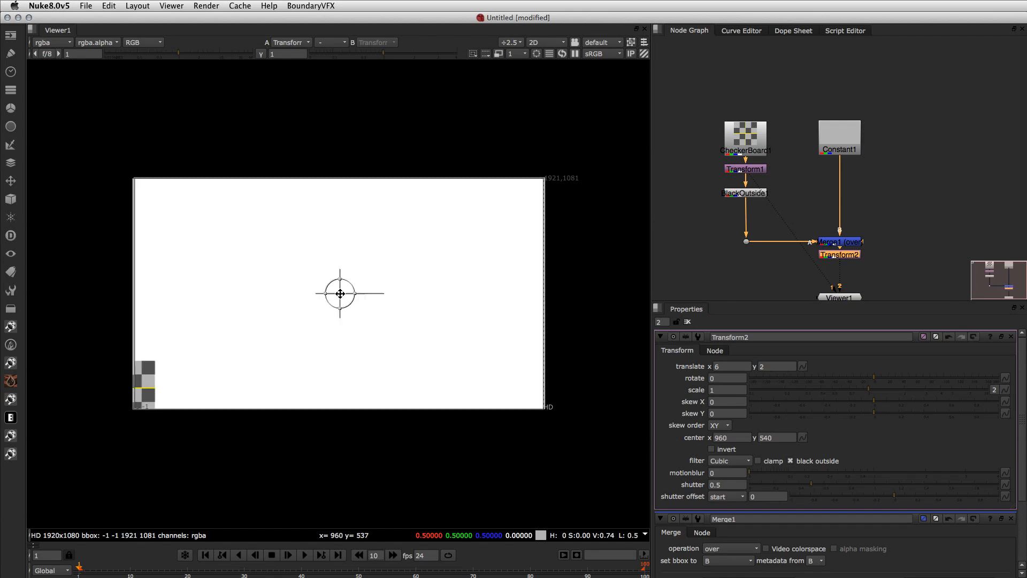
pyautogui.moveTo(339, 294); pyautogui.dragTo(387, 265)
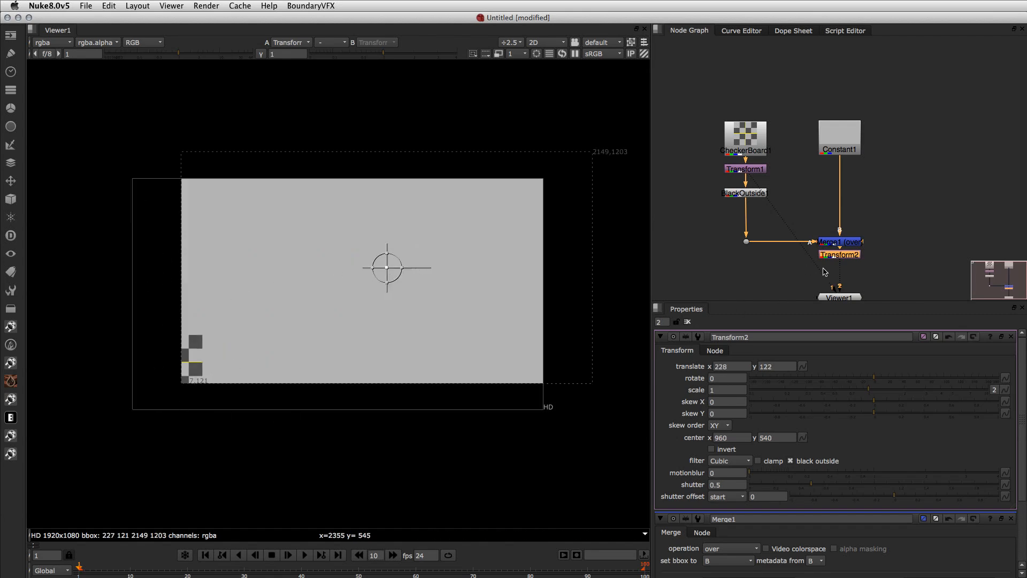
# - Set the Merge node's bounding box to union
pyautogui.doubleClick(843, 242)
pyautogui.click(710, 379)
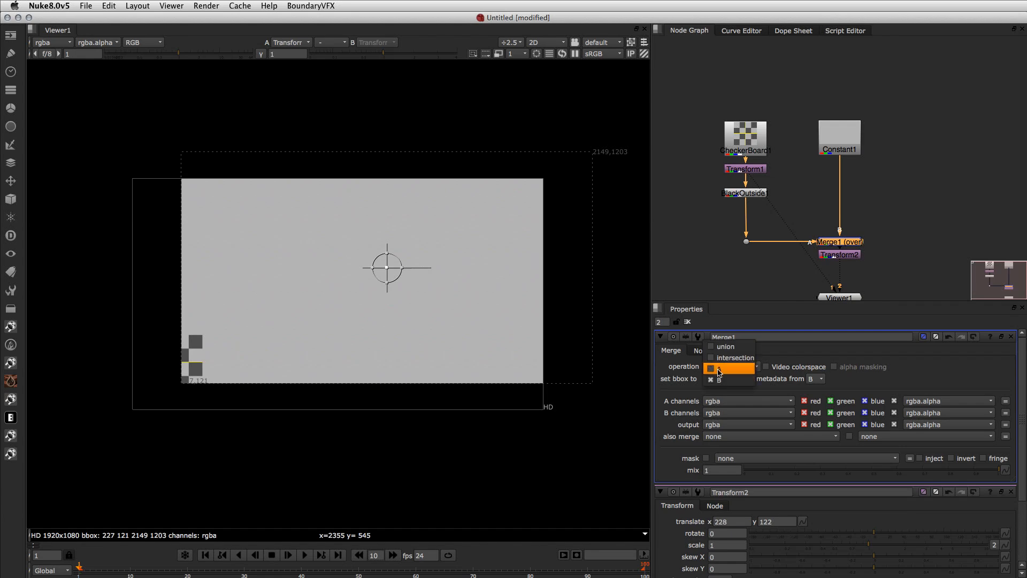
pyautogui.click(722, 346)
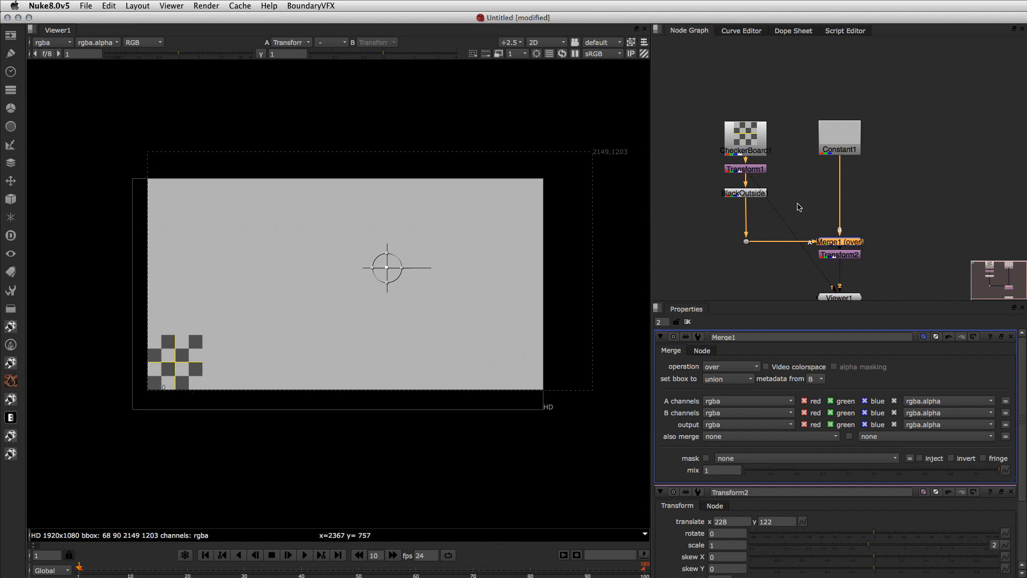
# - Copy the BlackOutside node, paste it beneath the Constant node, and position it midway above the Merge's B input
pyautogui.moveTo(833, 156); pyautogui.dragTo(833, 154)
pyautogui.click(747, 197)
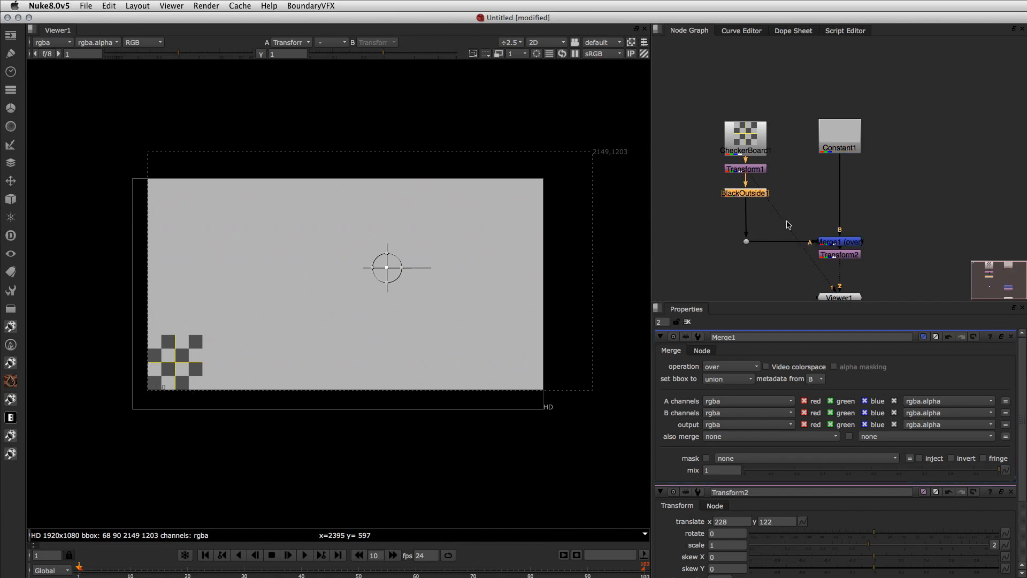
pyautogui.press('super+c')
pyautogui.click(846, 137)
pyautogui.press('super+v')
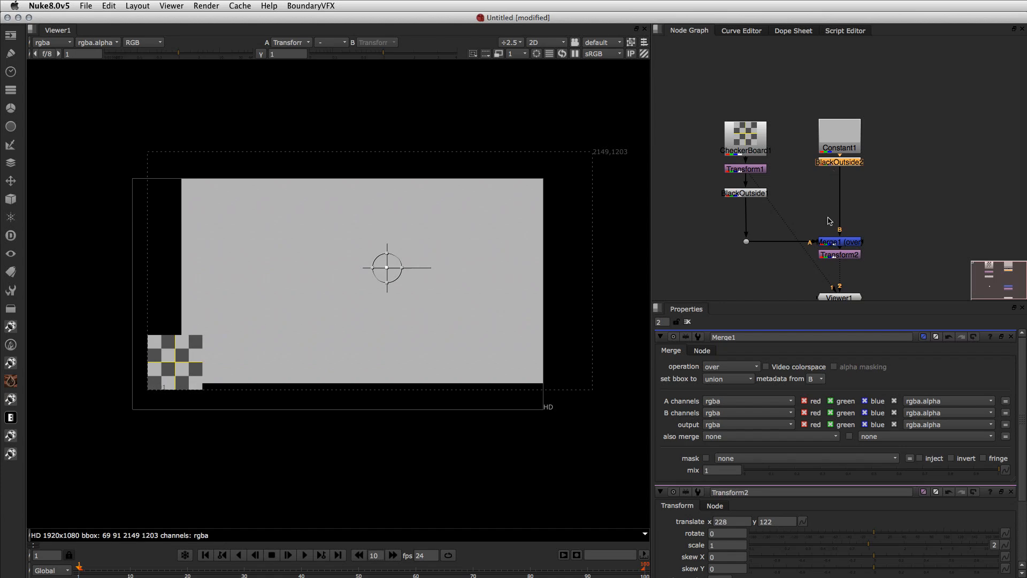
pyautogui.moveTo(838, 165); pyautogui.dragTo(837, 192)
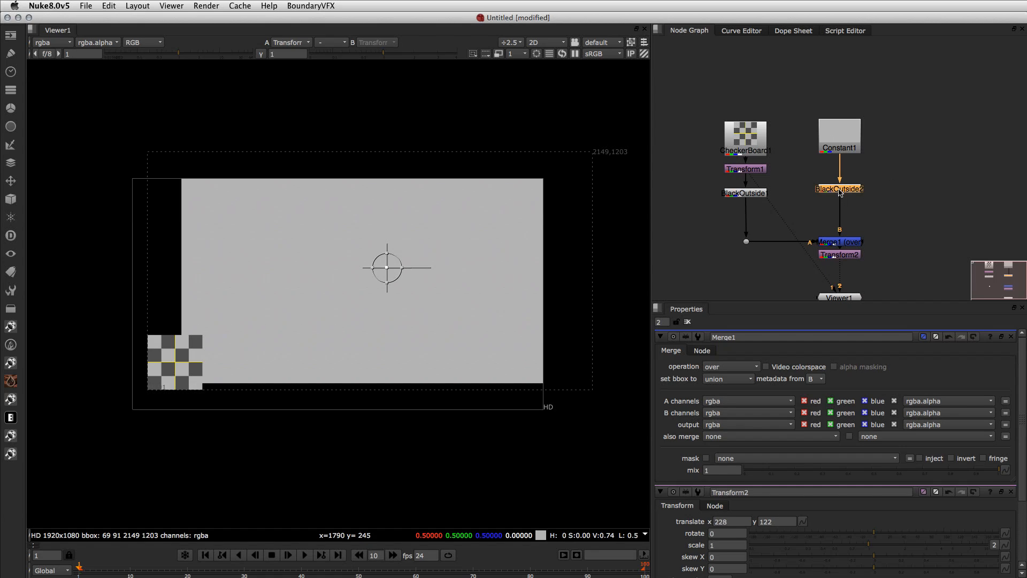
# - Align the BlackOutside node beneath the Constant and toggle it off and back on
pyautogui.moveTo(840, 193); pyautogui.dragTo(832, 201)
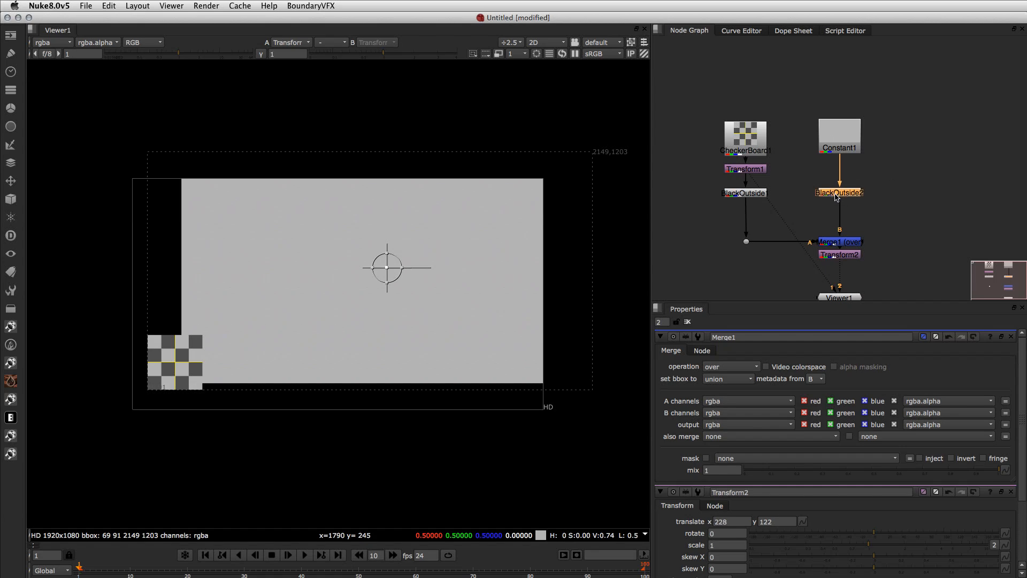
pyautogui.press('d')
pyautogui.press('d')
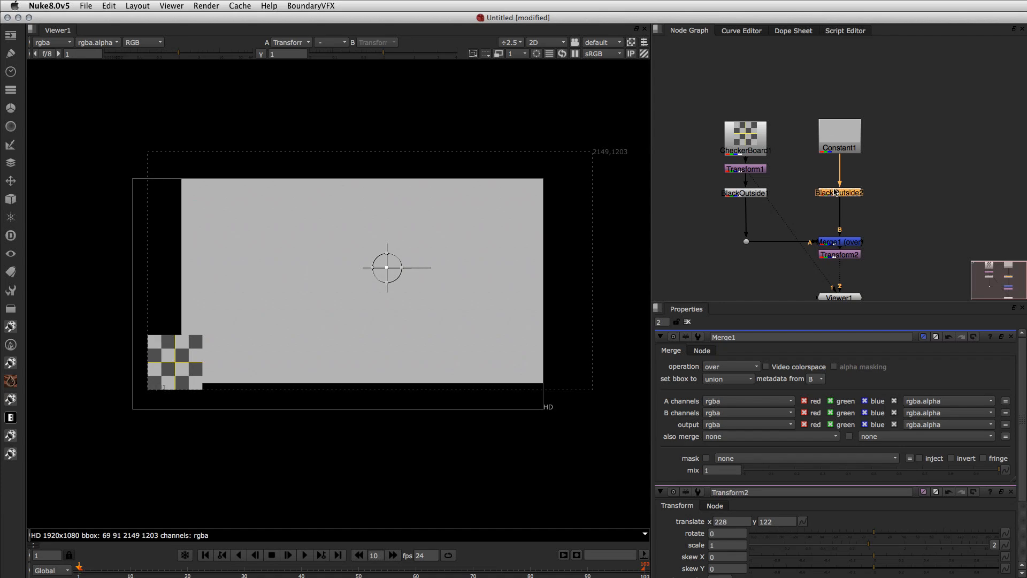
# - Disable the checkerboard branch's BlackOutside node and switch black outside off and back on in that branch's Transform
pyautogui.click(745, 194)
pyautogui.press('d')
pyautogui.click(743, 170)
pyautogui.doubleClick(744, 168)
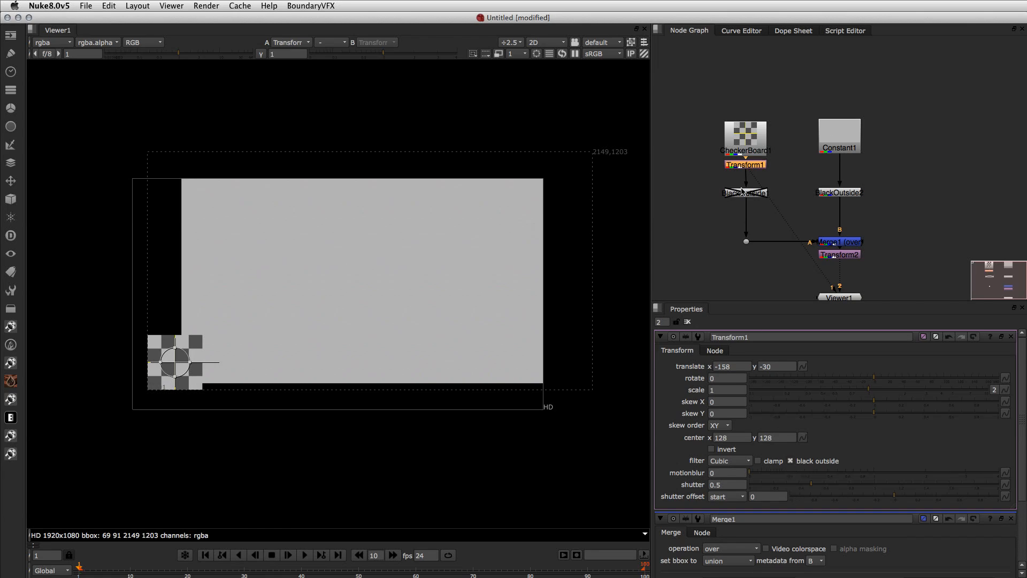
pyautogui.click(746, 193)
pyautogui.press('d')
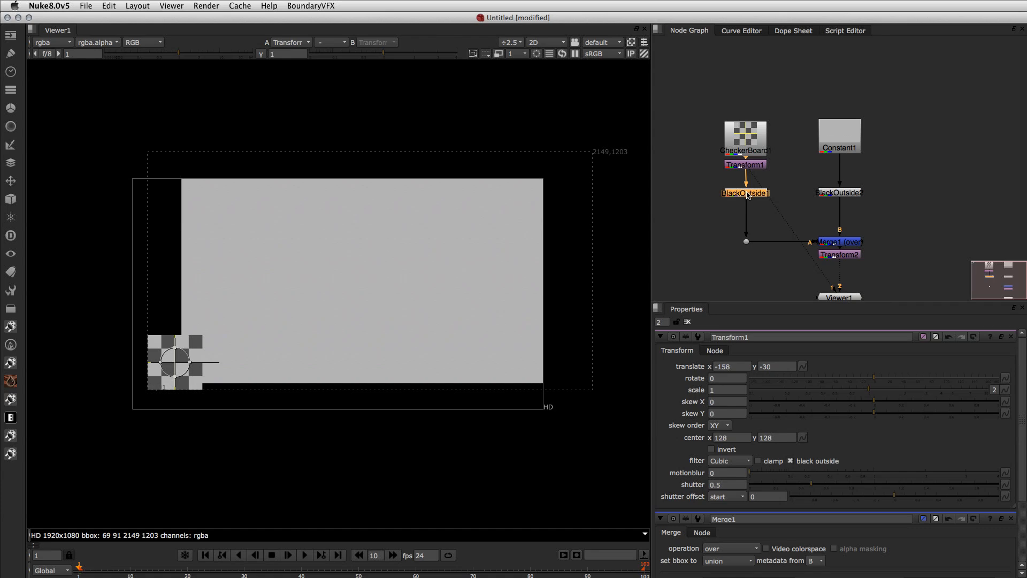
pyautogui.press('d')
pyautogui.click(791, 461)
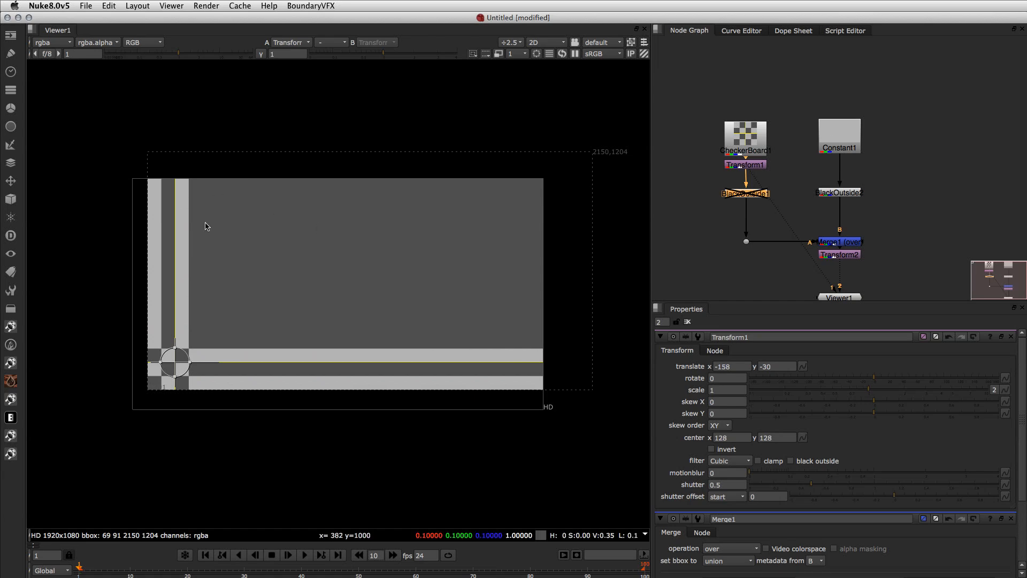
pyautogui.click(791, 462)
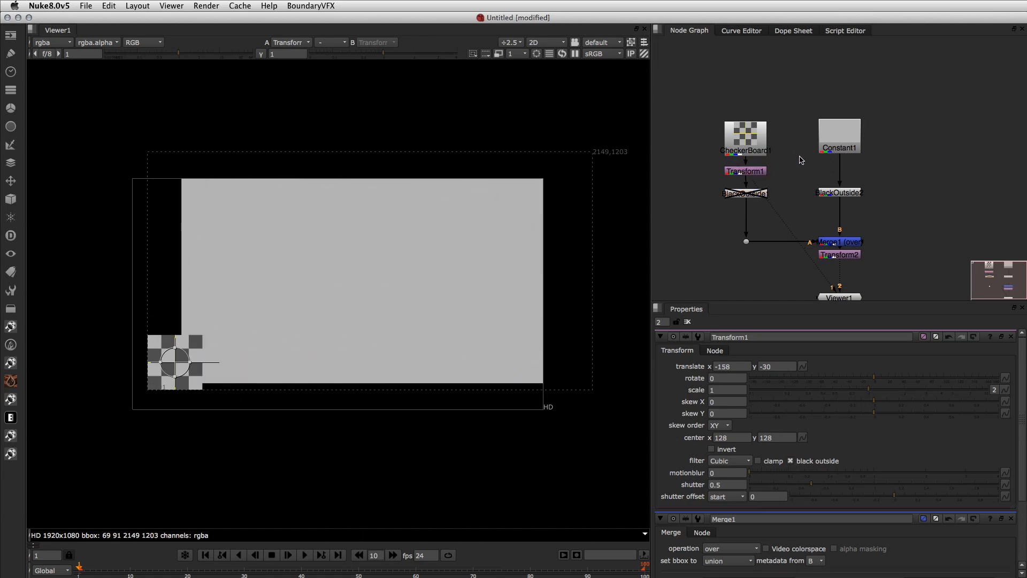
# - Disable the BlackOutside node beneath the Constant and add a Crop node directly after the Constant
pyautogui.click(839, 194)
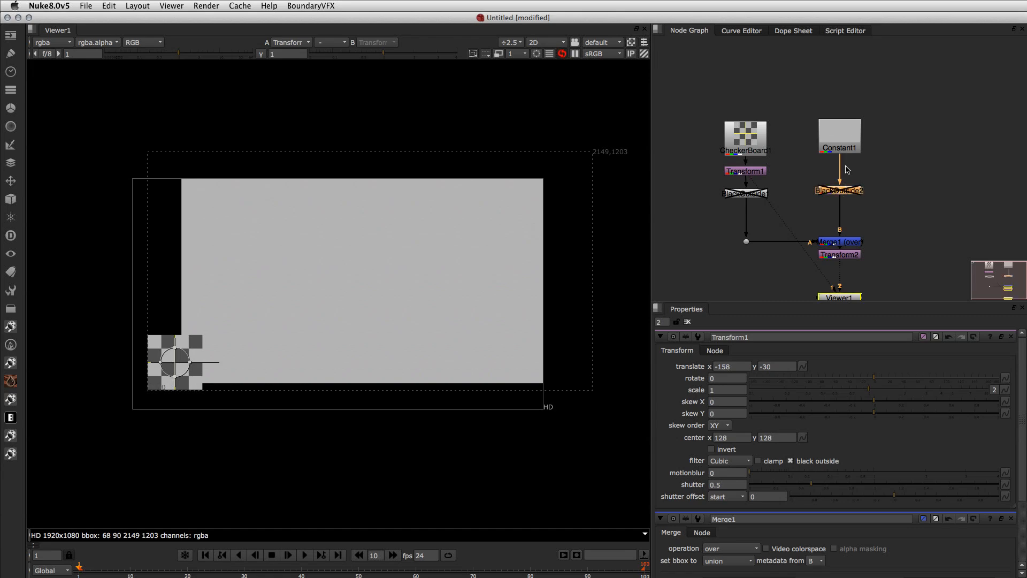
pyautogui.press('d')
pyautogui.click(841, 151)
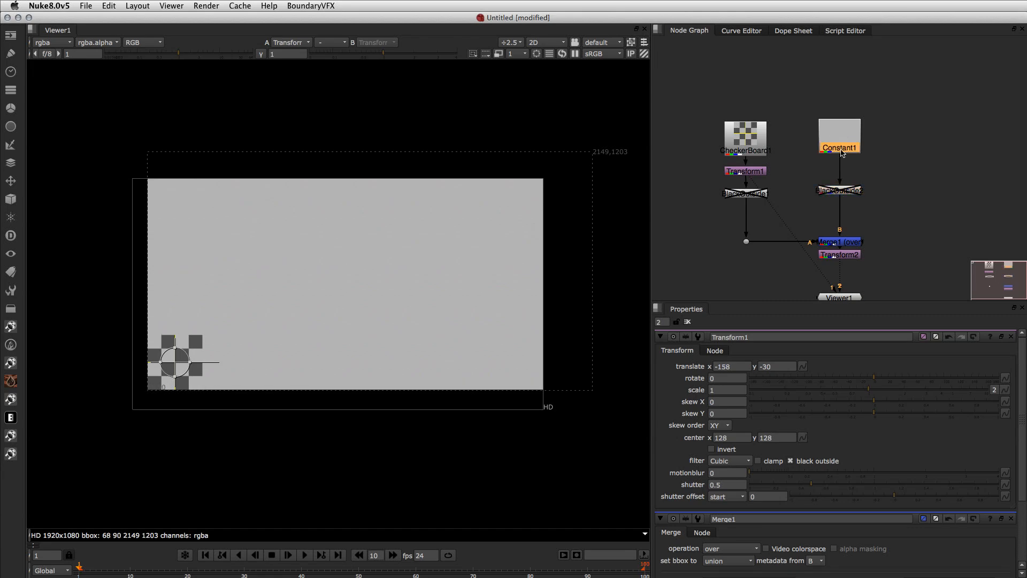
pyautogui.press('1')
pyautogui.press('Tab')
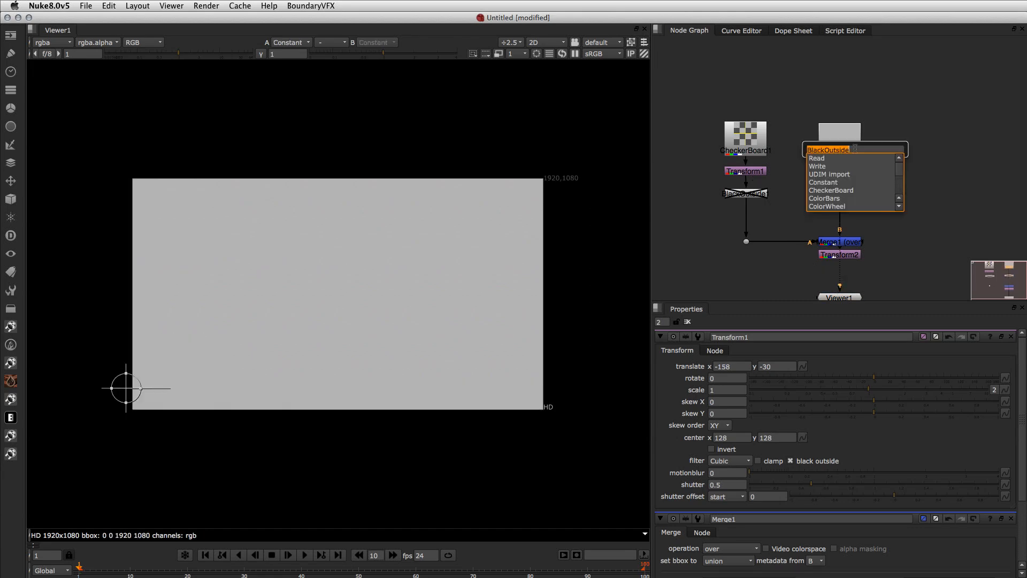
pyautogui.write('crop')
pyautogui.press('Return')
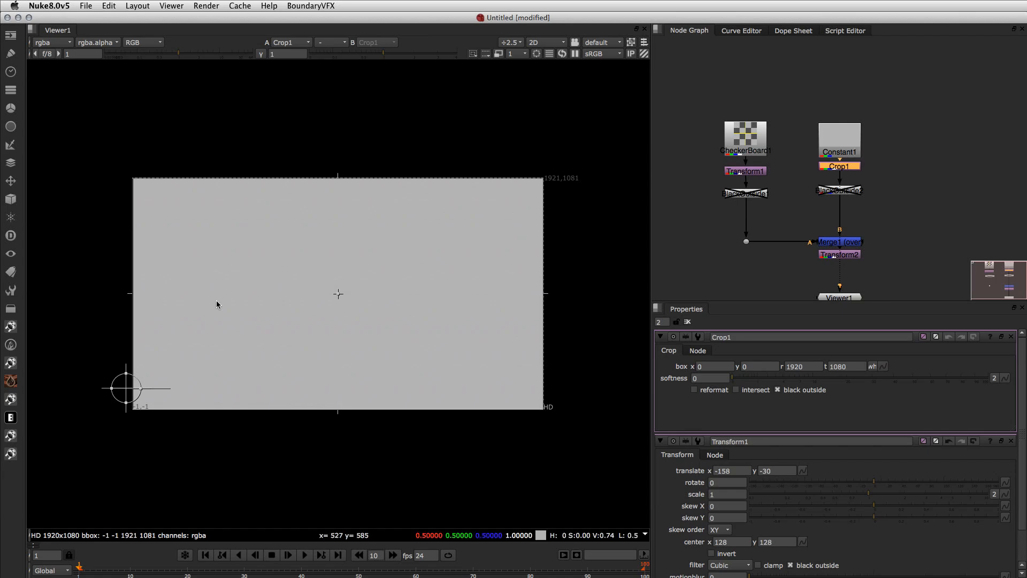
# - Crop the constant on all four sides to a box of x 412, y 228, r 1476, t 914
pyautogui.moveTo(132, 293); pyautogui.dragTo(221, 294)
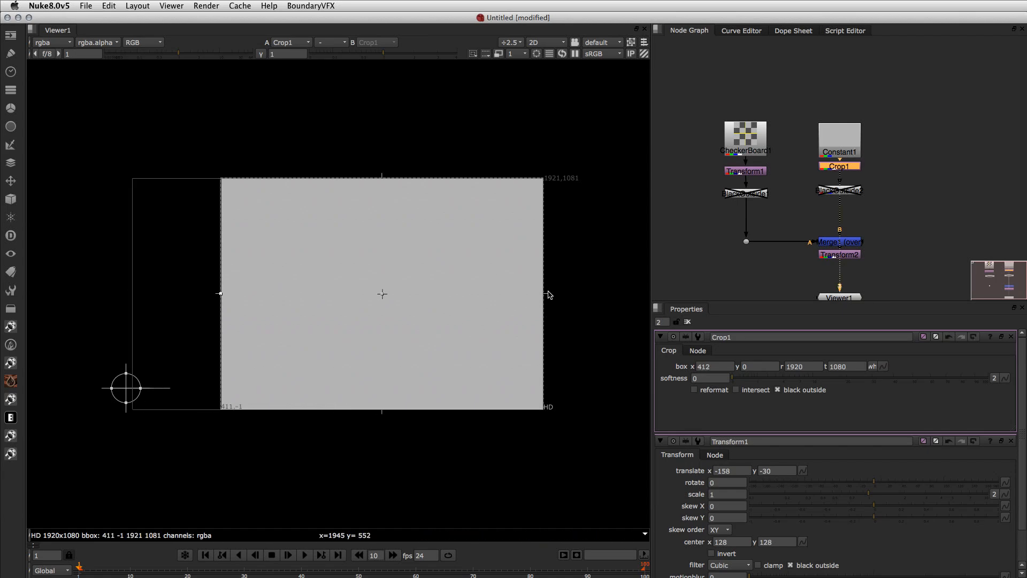
pyautogui.moveTo(548, 295); pyautogui.dragTo(449, 292)
pyautogui.moveTo(334, 411); pyautogui.dragTo(335, 361)
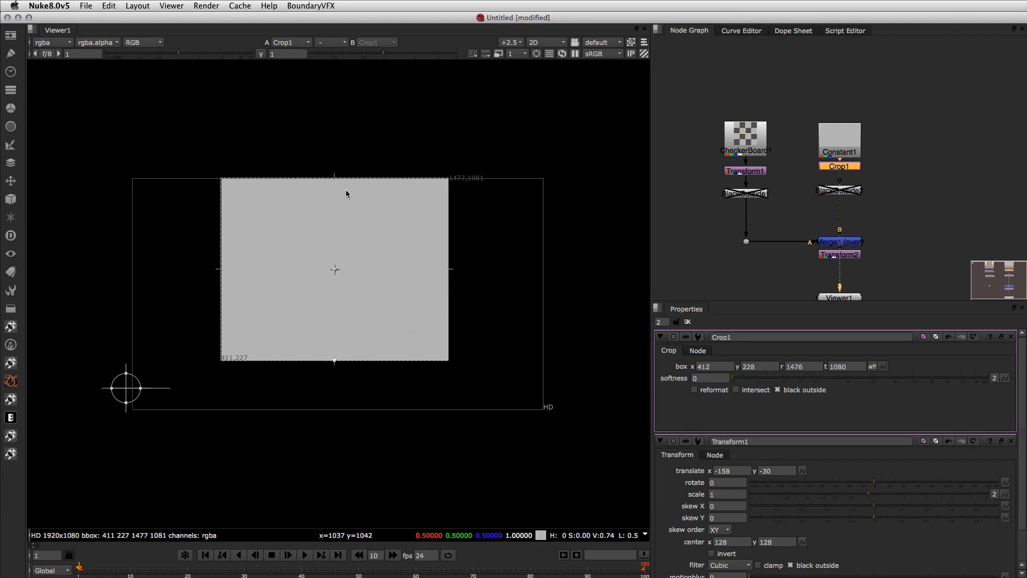
pyautogui.moveTo(334, 179); pyautogui.dragTo(334, 214)
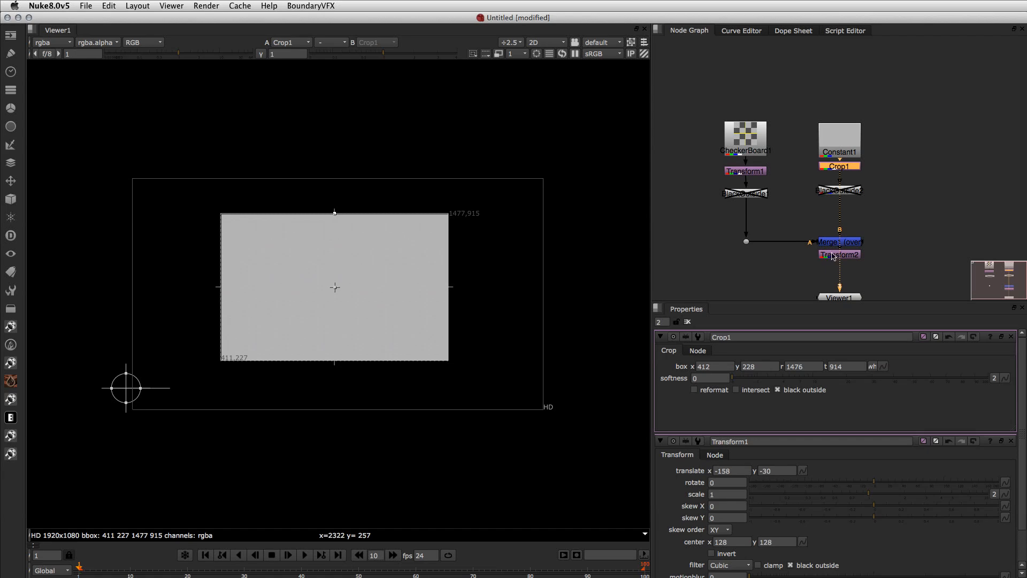
pyautogui.click(779, 292)
pyautogui.click(781, 391)
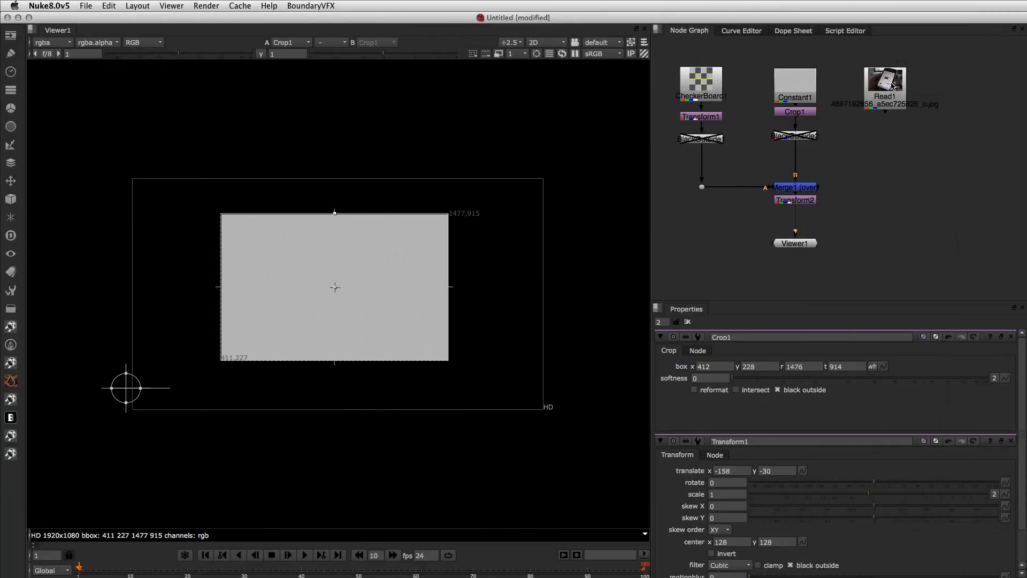
# - Show the Read node's phone photo in the viewer and close all open node properties
pyautogui.click(872, 84)
pyautogui.press('2')
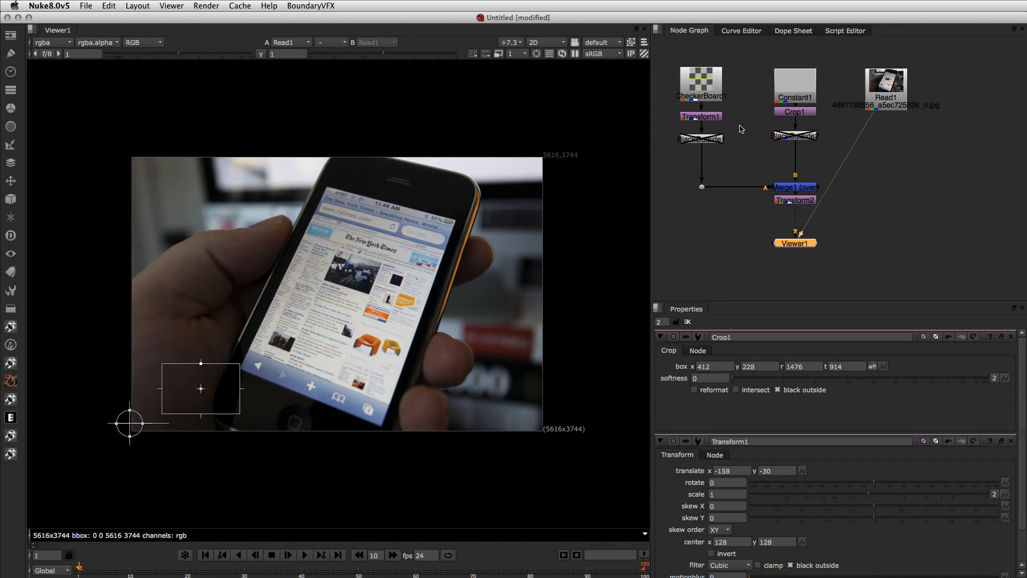
pyautogui.click(688, 321)
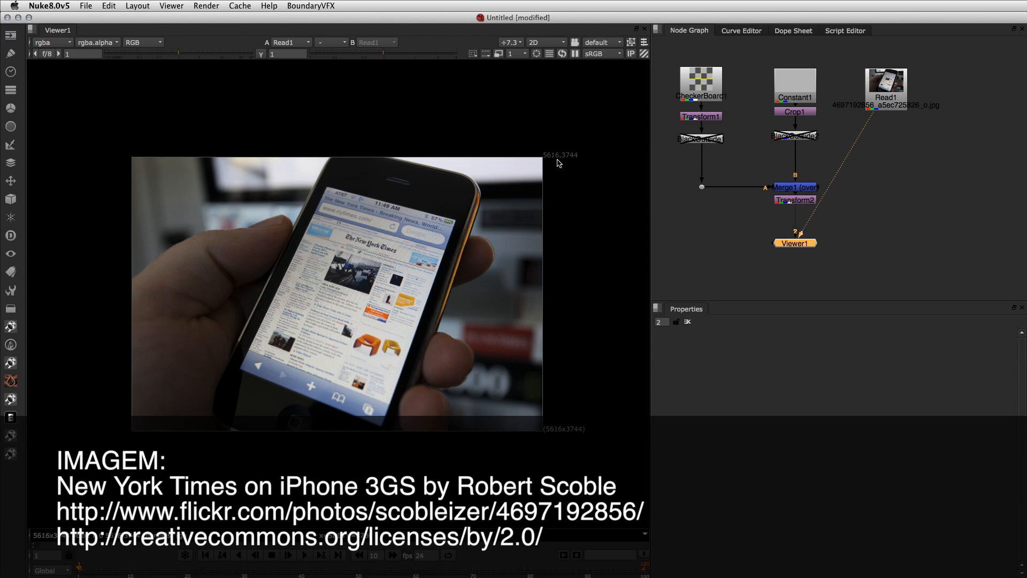
pyautogui.click(889, 91)
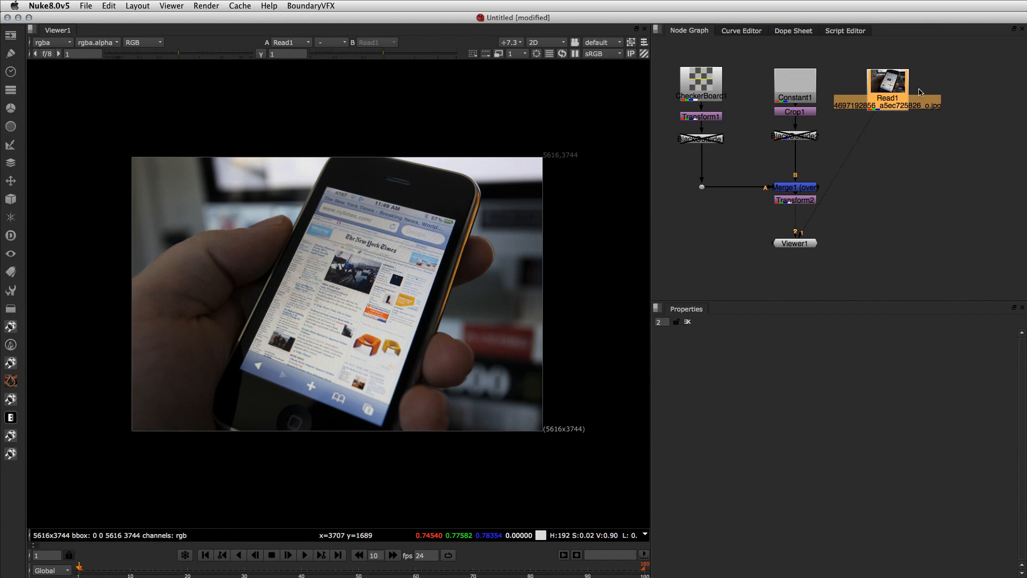
pyautogui.moveTo(902, 98); pyautogui.dragTo(899, 97)
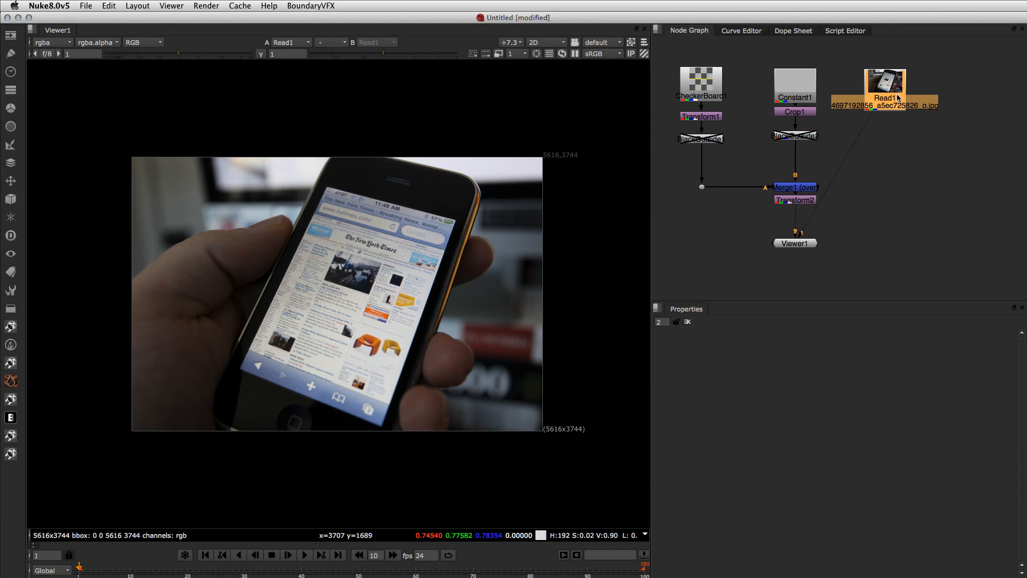
# - Add a Reformat node after the Read node and place it slightly below
pyautogui.click(914, 134)
pyautogui.click(891, 103)
pyautogui.press('Tab')
pyautogui.write('refo')
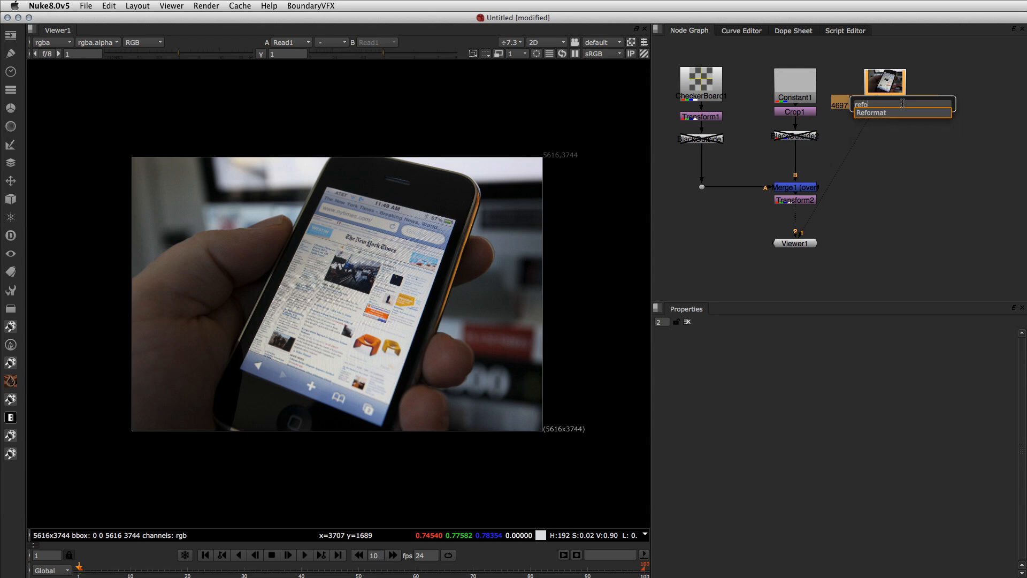
pyautogui.press('Return')
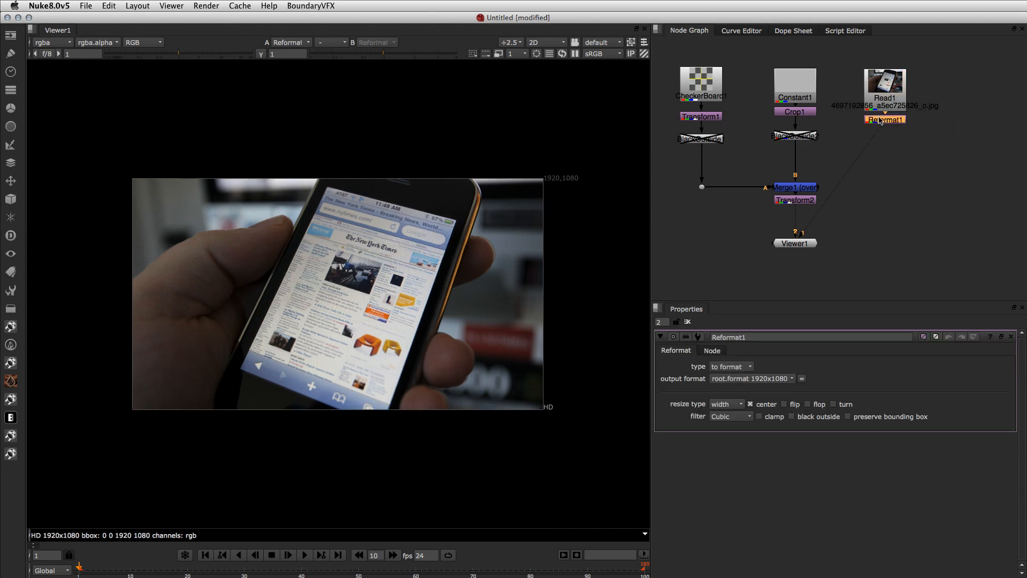
pyautogui.moveTo(893, 119); pyautogui.dragTo(894, 134)
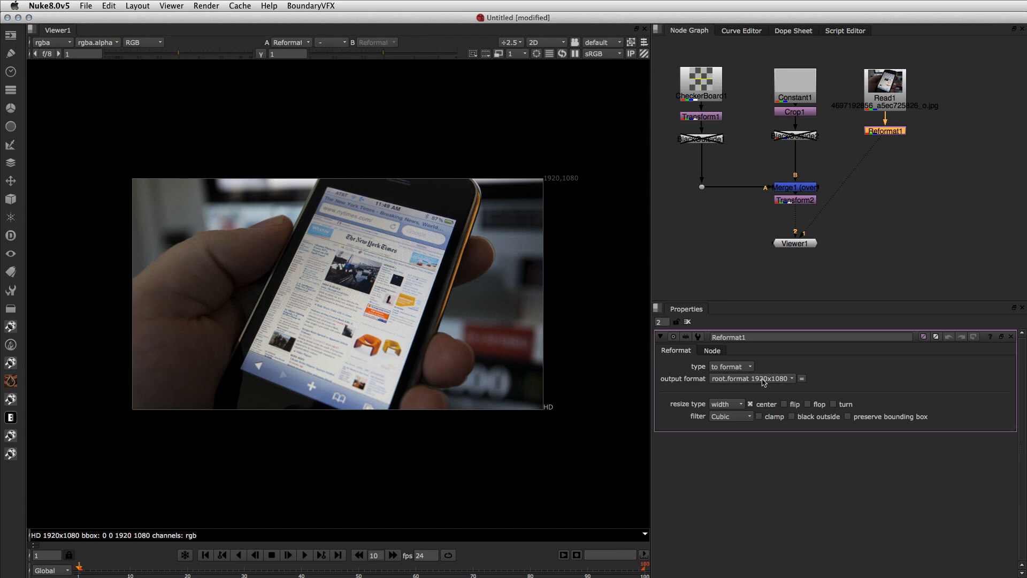
# - Keep the Reformat's output format at root.format 1920x1080 and connect the Read node to the viewer for comparison
pyautogui.click(726, 376)
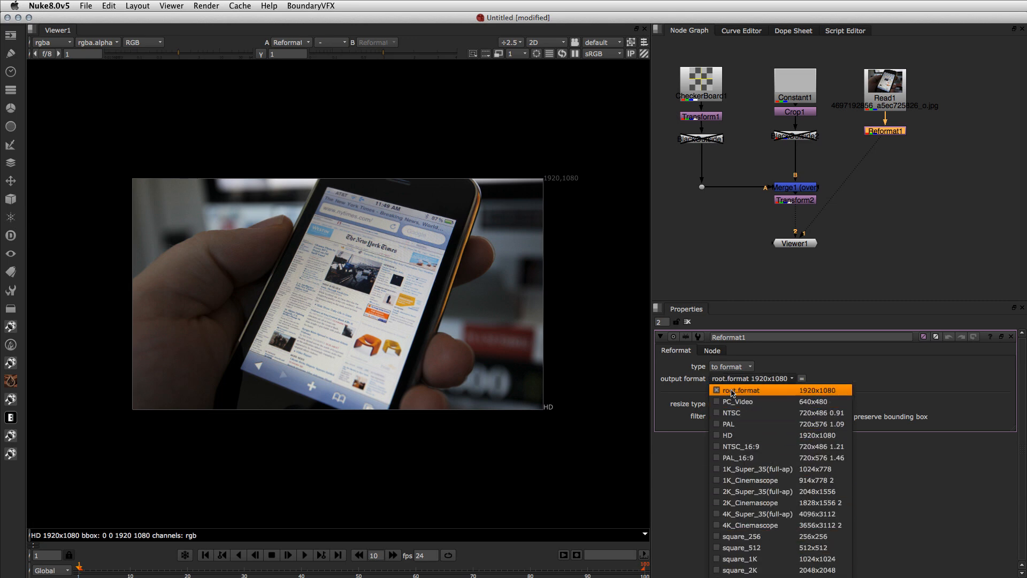
pyautogui.click(734, 391)
pyautogui.click(885, 91)
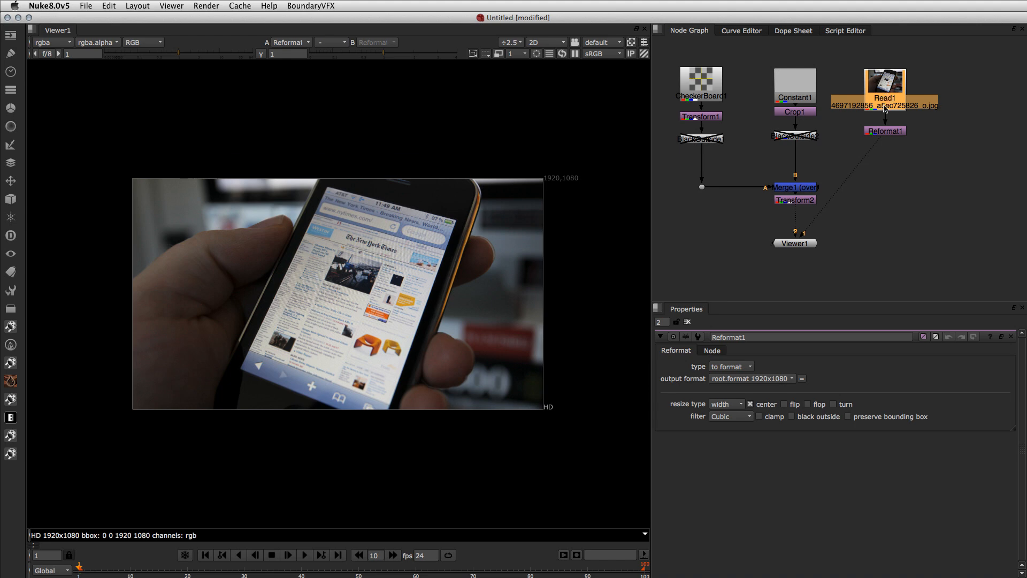
pyautogui.press('1')
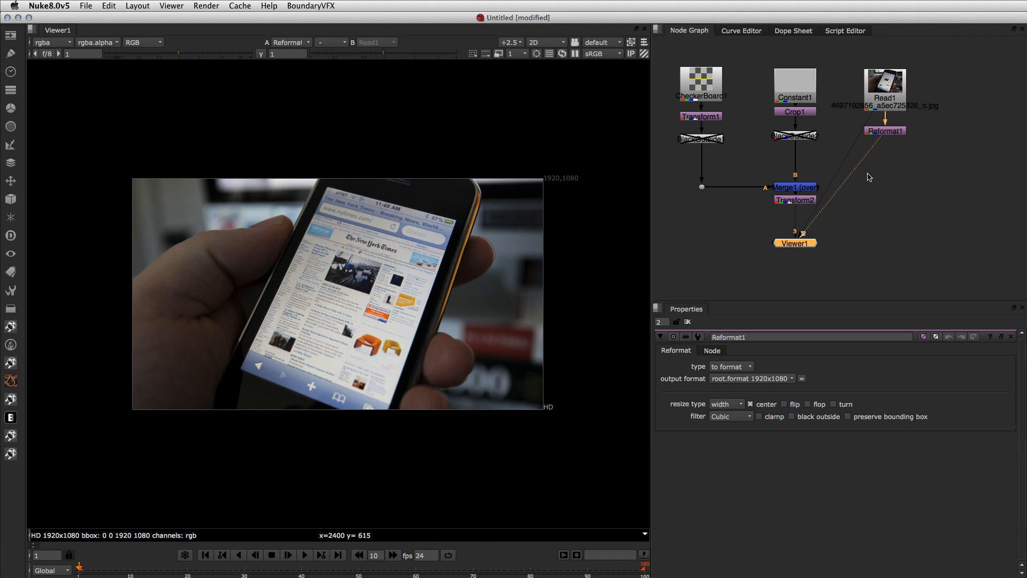
# - Set the Reformat's resize type to height and enable black outside
pyautogui.click(730, 408)
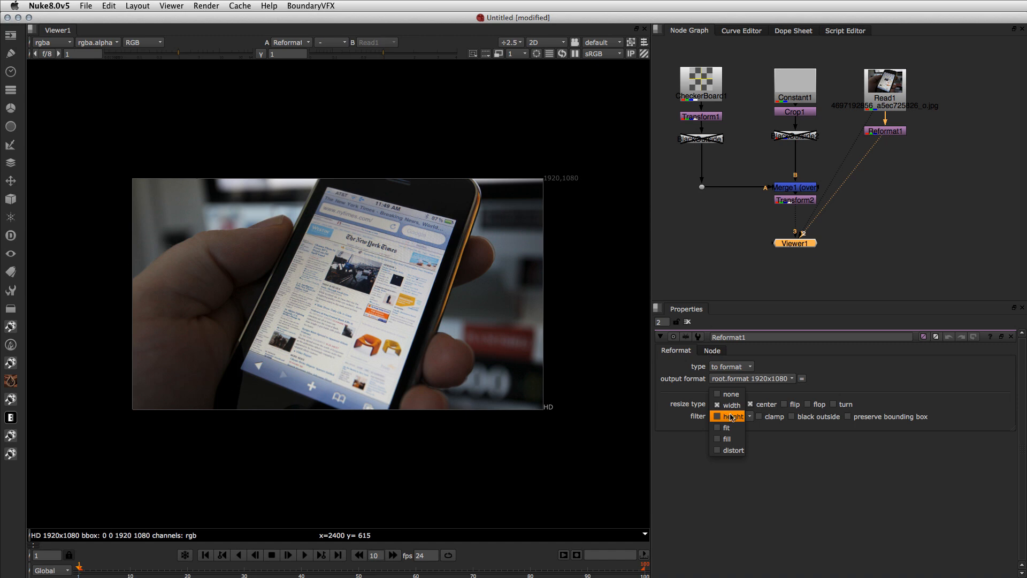
pyautogui.click(732, 417)
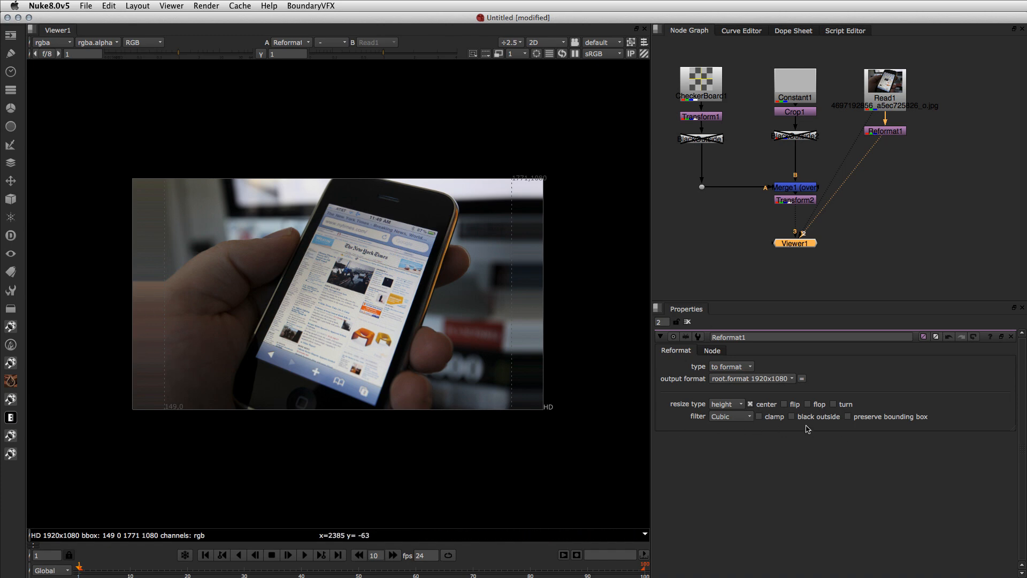
pyautogui.click(792, 417)
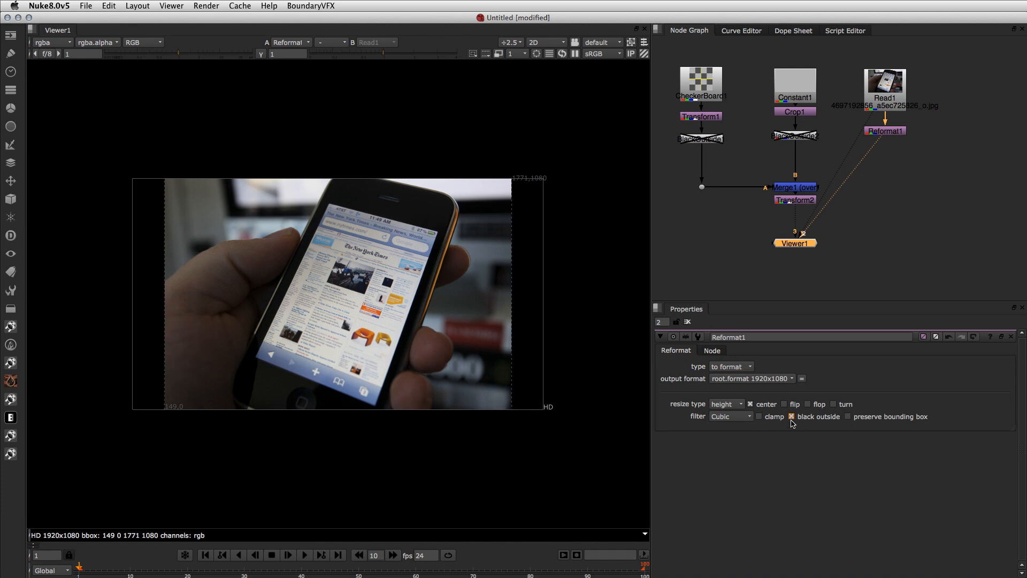
# - Try the fit, distort and width resize types on the Reformat node
pyautogui.click(727, 404)
pyautogui.click(723, 415)
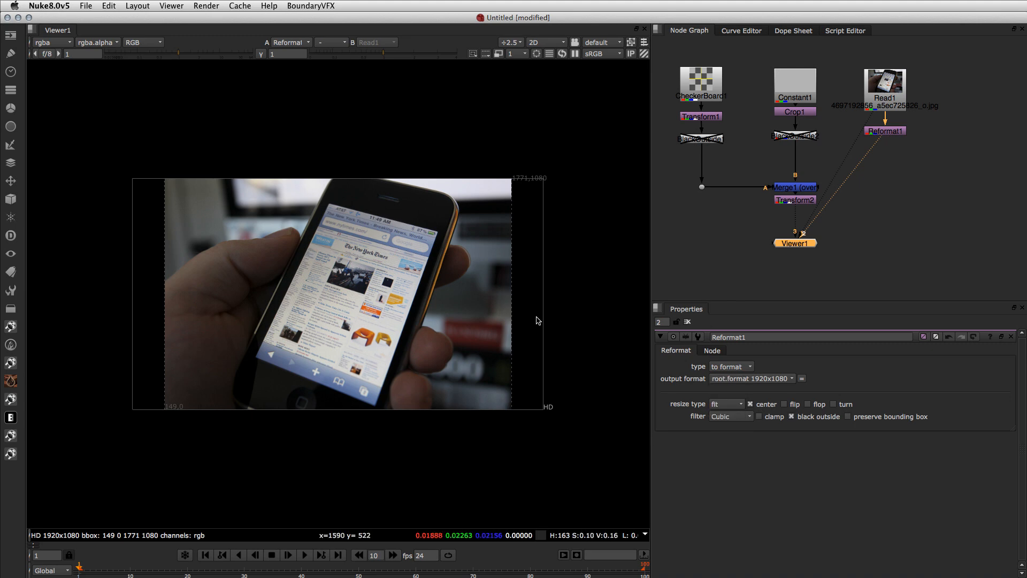
pyautogui.click(727, 404)
pyautogui.click(724, 429)
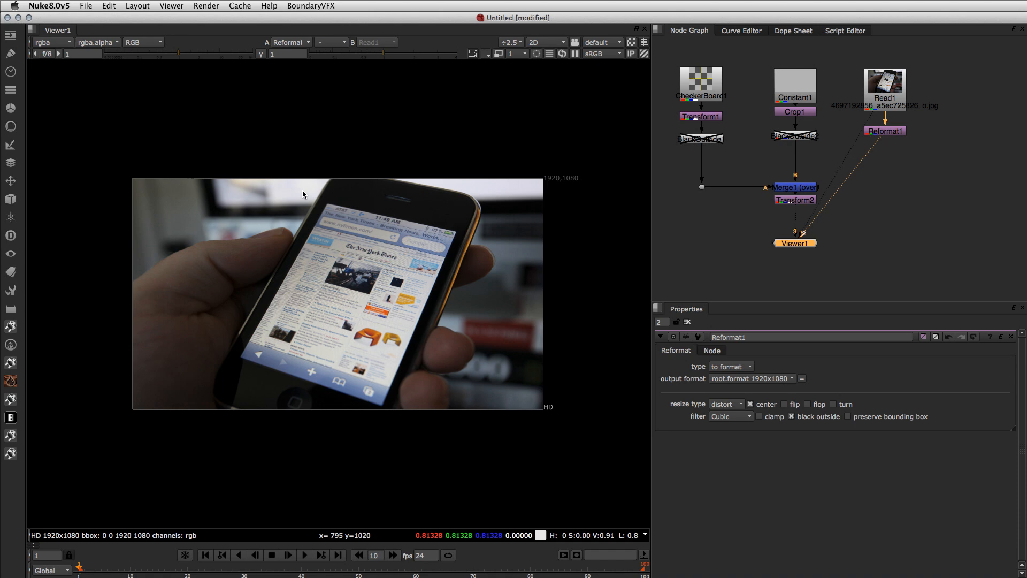
pyautogui.click(727, 409)
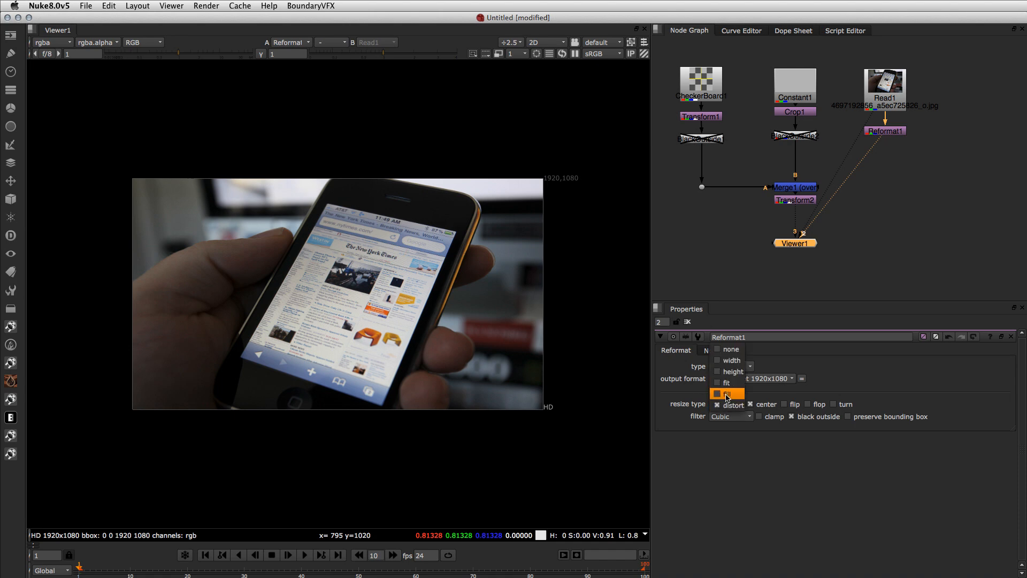
pyautogui.click(728, 364)
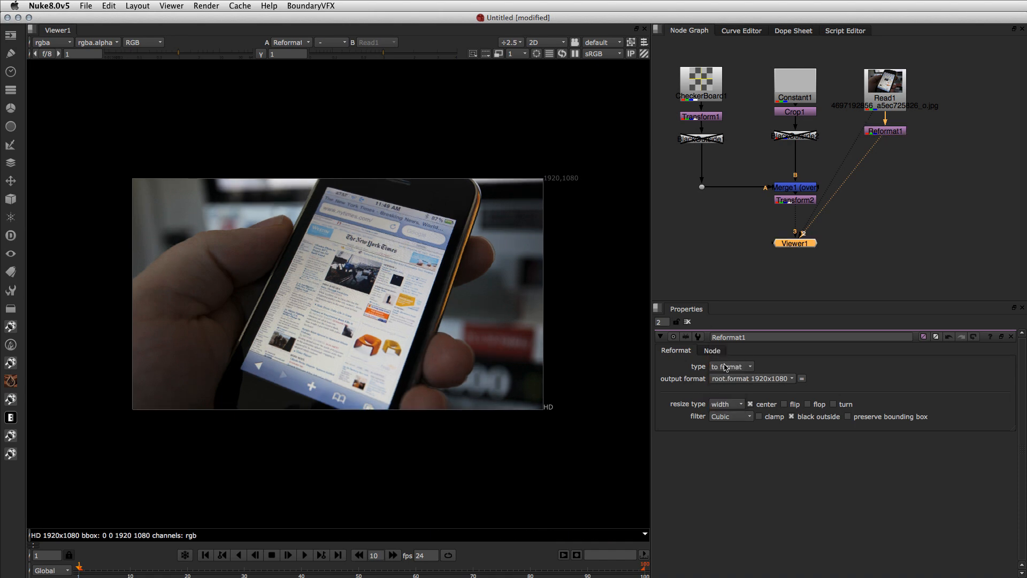
pyautogui.click(726, 368)
pyautogui.click(727, 368)
# - Compare the height resize type on the Reformat node and set it to fit
pyautogui.click(727, 404)
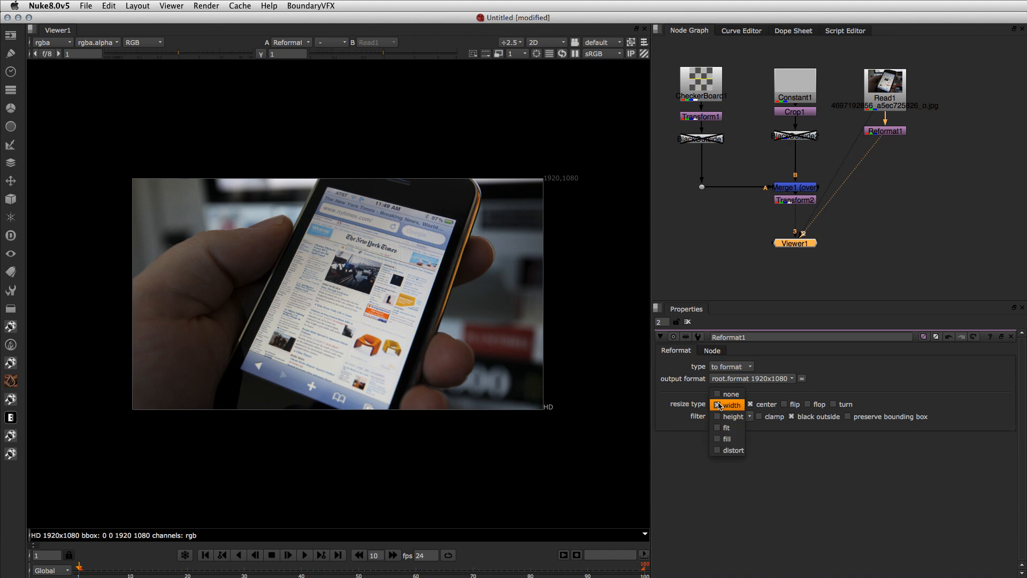
pyautogui.click(723, 415)
pyautogui.click(725, 404)
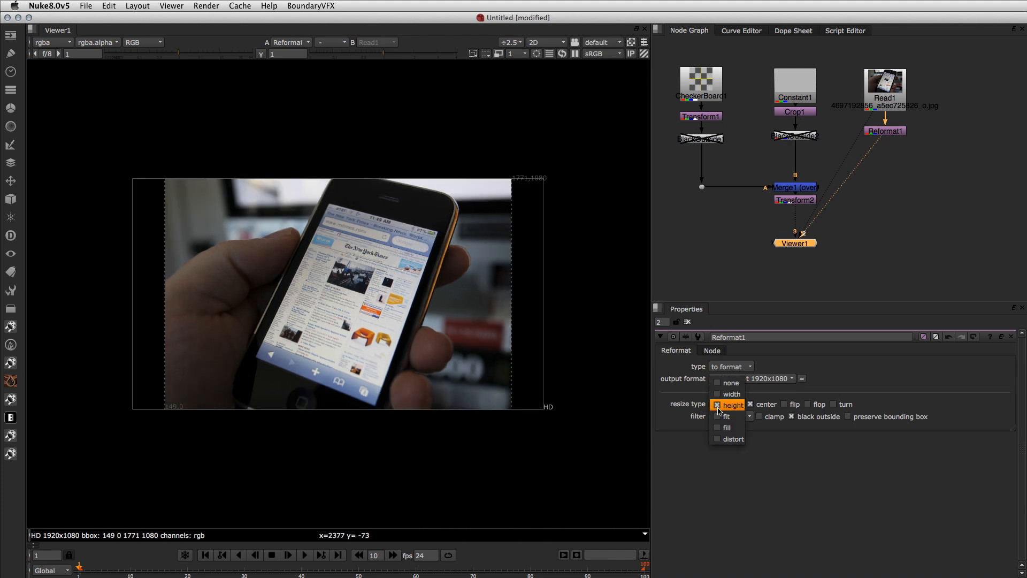
pyautogui.click(723, 417)
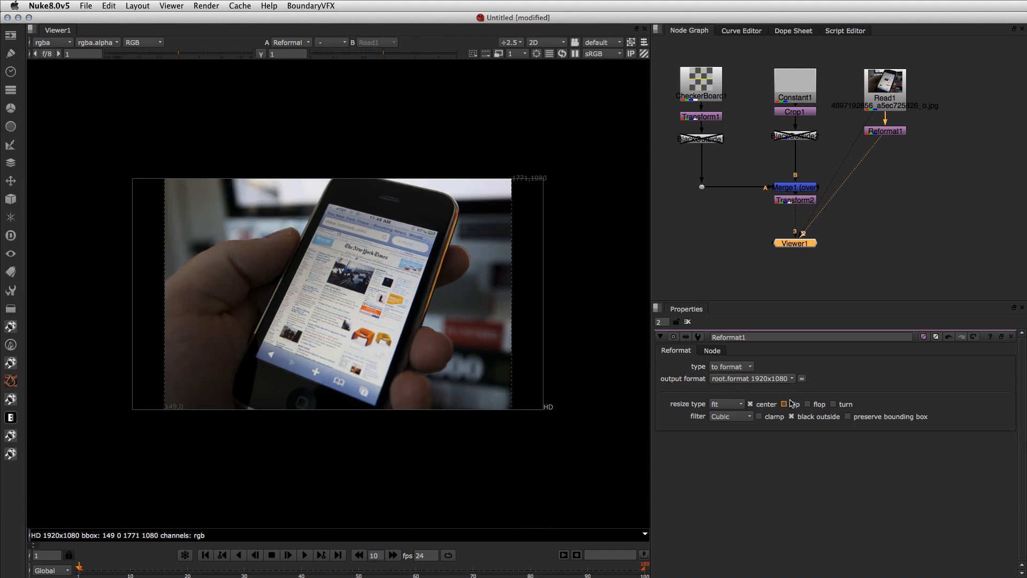
pyautogui.click(933, 198)
pyautogui.moveTo(944, 183); pyautogui.dragTo(881, 186, button='middle')
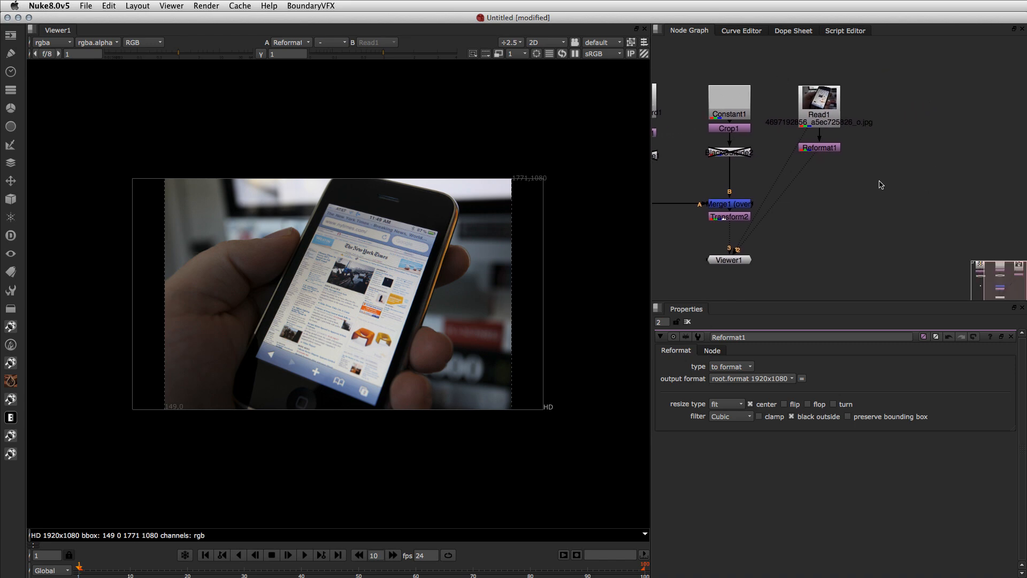
# - Add a Merge node beside the Read branch and connect a new Reformat node to its B input
pyautogui.press('m')
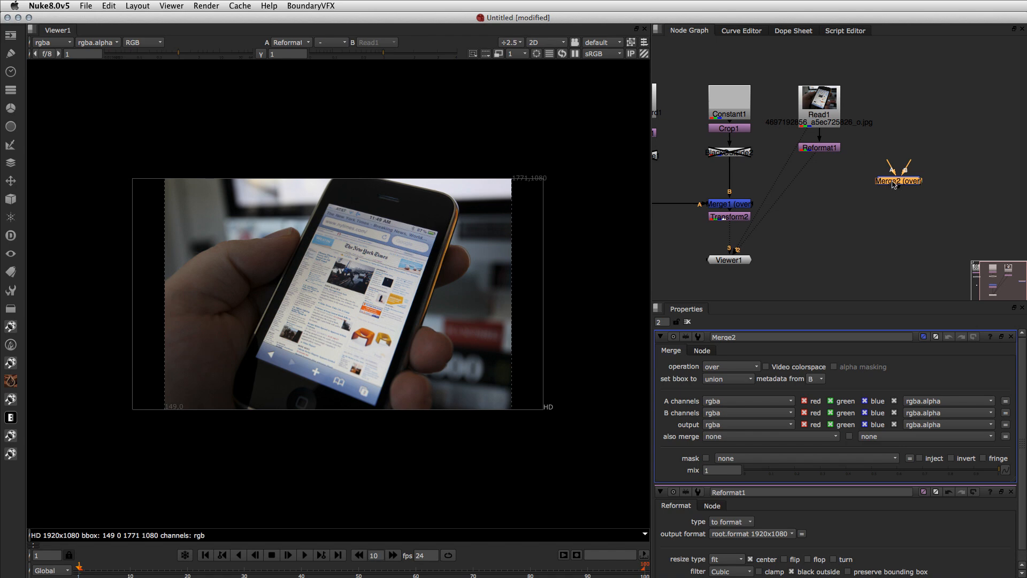
pyautogui.click(864, 208)
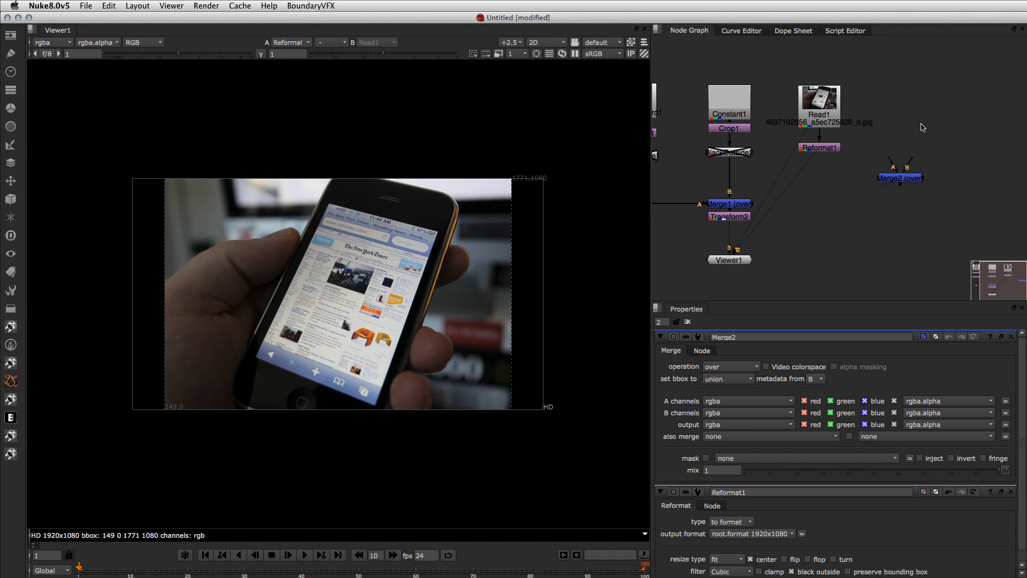
pyautogui.moveTo(911, 156); pyautogui.dragTo(921, 131)
pyautogui.press('Tab')
pyautogui.write('refor')
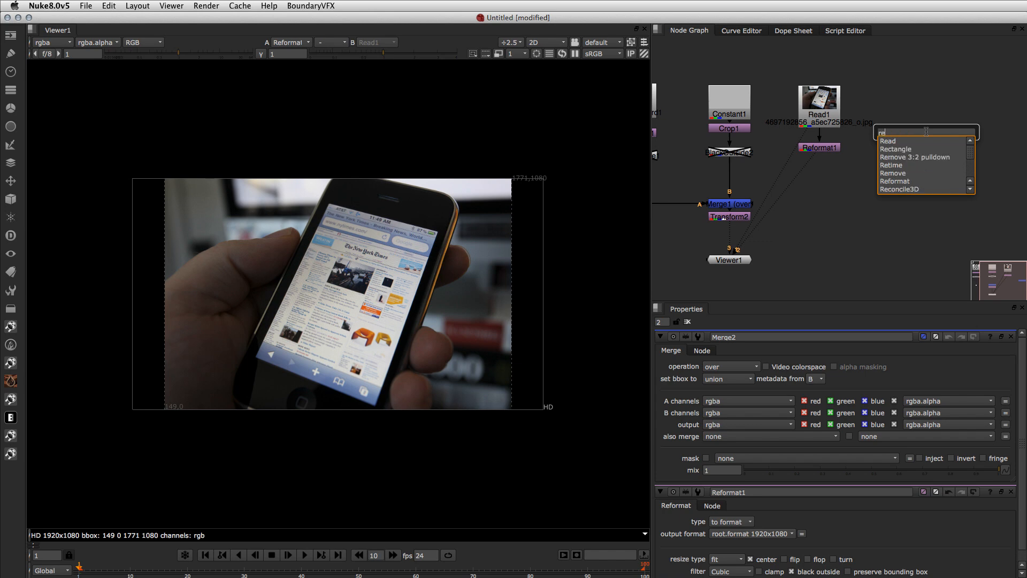
pyautogui.press('Return')
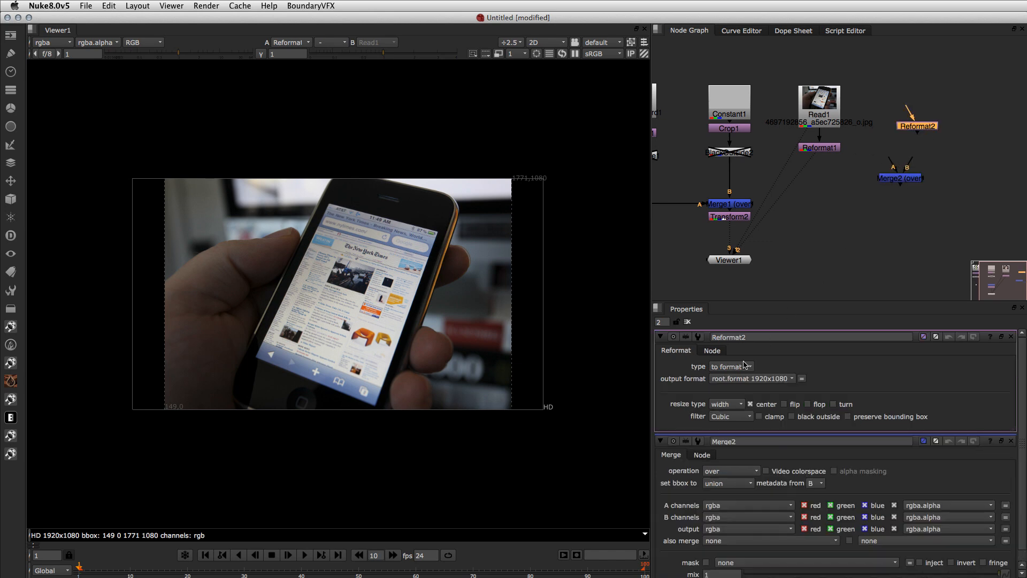
pyautogui.moveTo(922, 125); pyautogui.dragTo(892, 134)
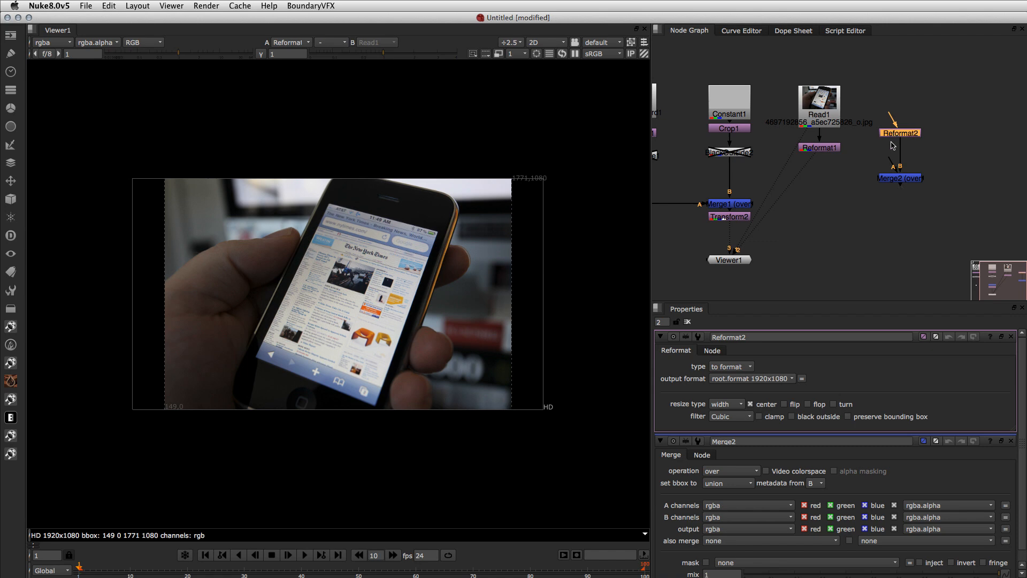
pyautogui.click(885, 232)
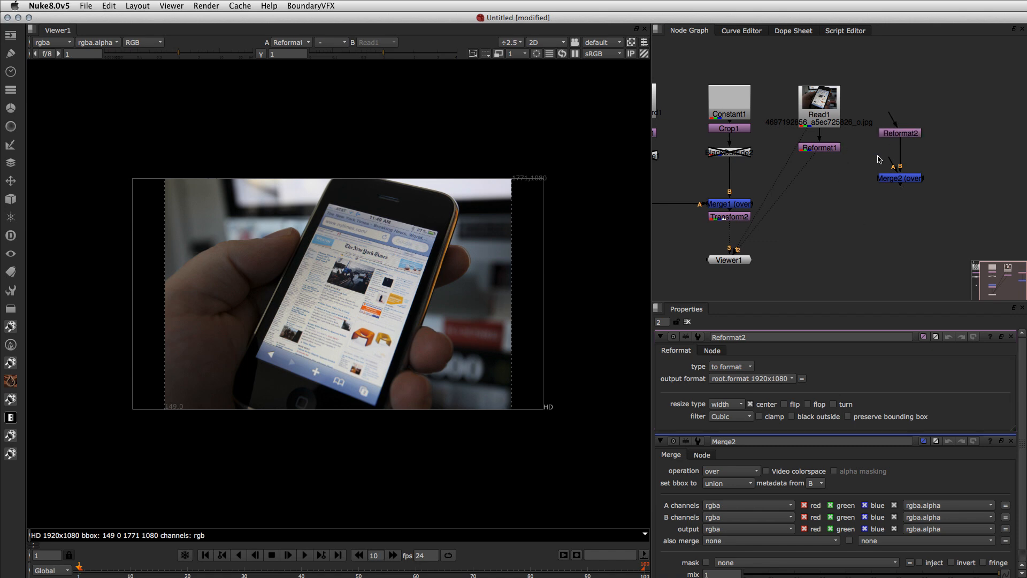
# - Connect the new Merge's A input to the Read node and show the Merge output in the viewer
pyautogui.moveTo(947, 208); pyautogui.dragTo(833, 107)
pyautogui.click(920, 139)
pyautogui.click(952, 156)
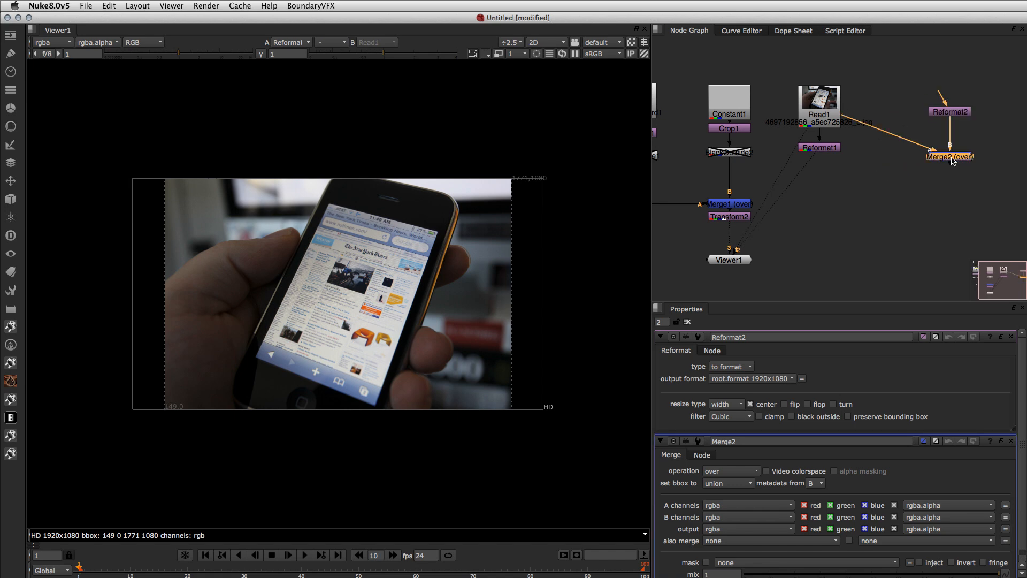
pyautogui.press('2')
pyautogui.click(950, 167)
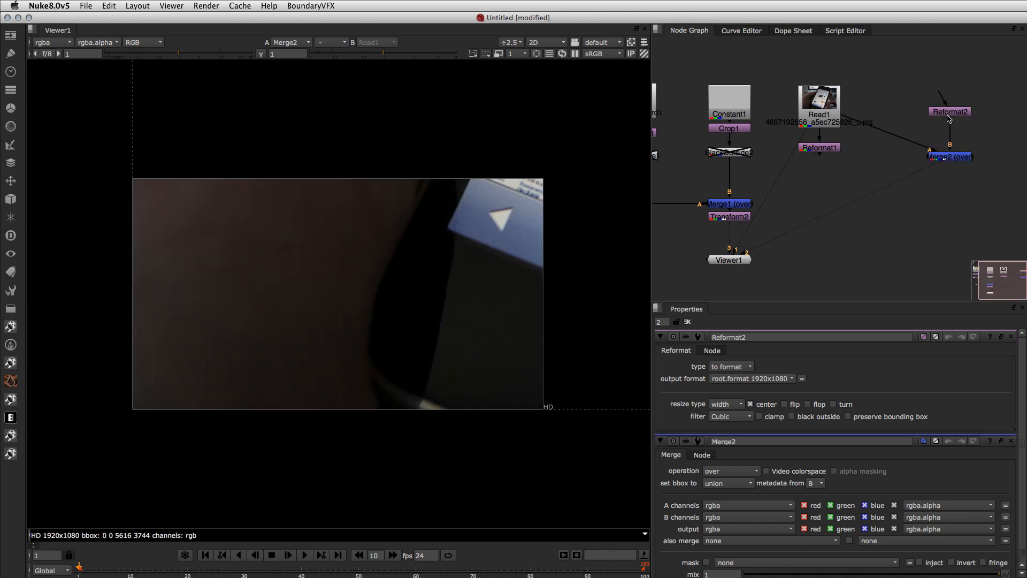
# - Disconnect the Merge's B input from the Reformat and reconnect it to compare the output format and bounding box
pyautogui.moveTo(949, 118); pyautogui.dragTo(947, 141)
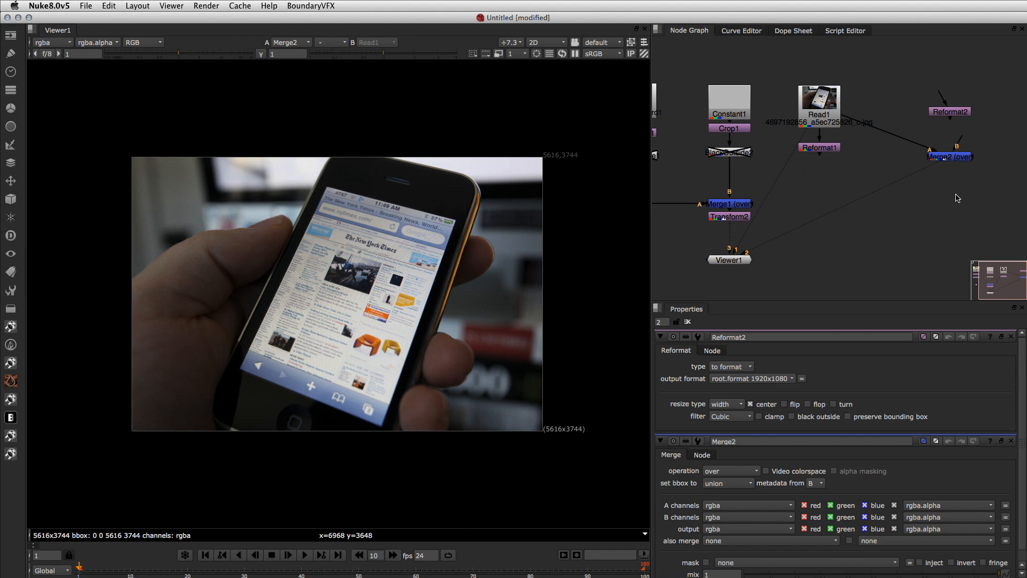
pyautogui.moveTo(960, 144); pyautogui.dragTo(951, 114)
pyautogui.press('f')
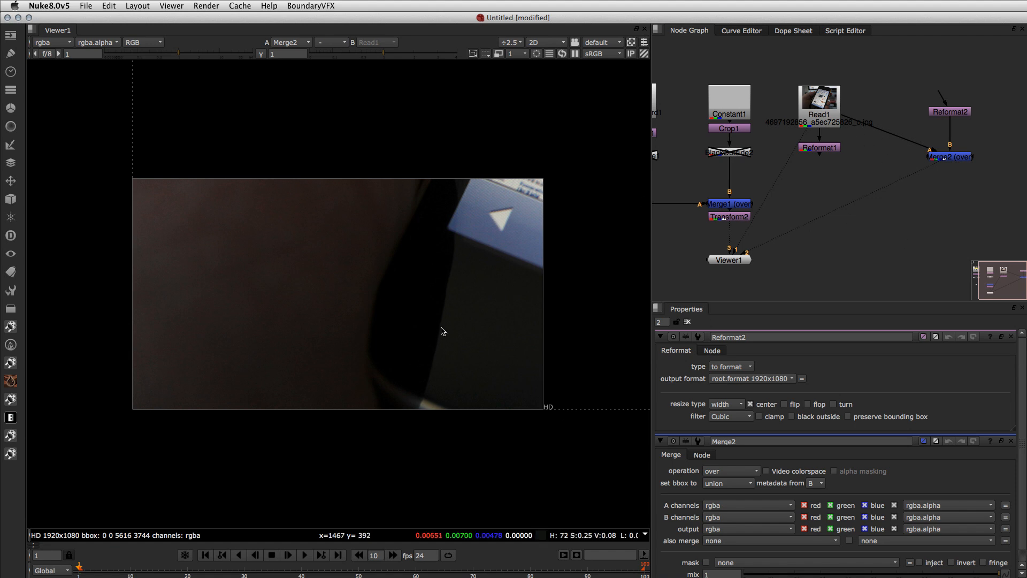
pyautogui.scroll(-3, 374, 334)
pyautogui.scroll(4, 364, 351)
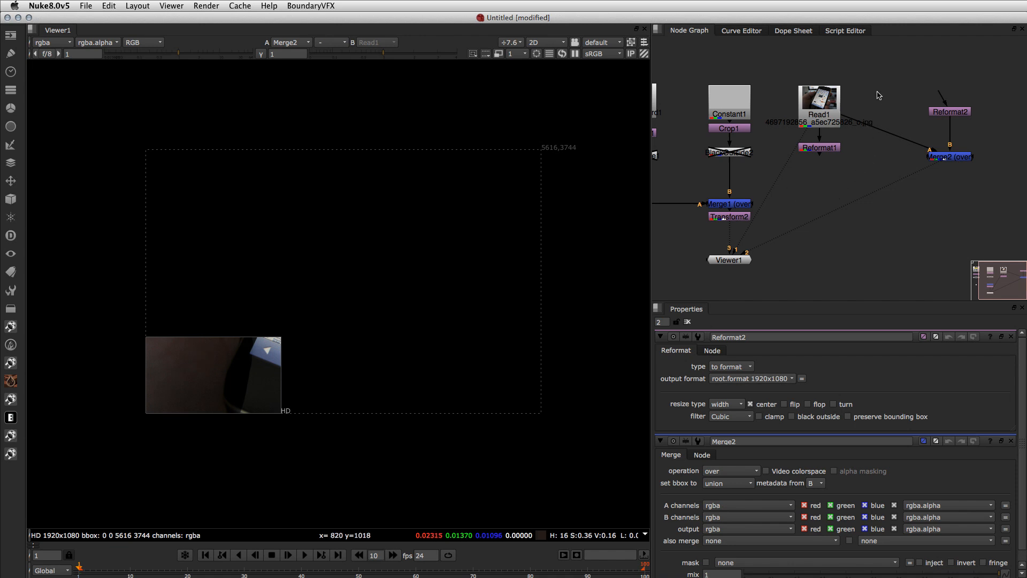
# - Insert a Transform between the Read node and the Merge's A input and set its center to x 0, y 0
pyautogui.press('t')
pyautogui.moveTo(886, 105); pyautogui.dragTo(893, 157)
pyautogui.click(897, 110)
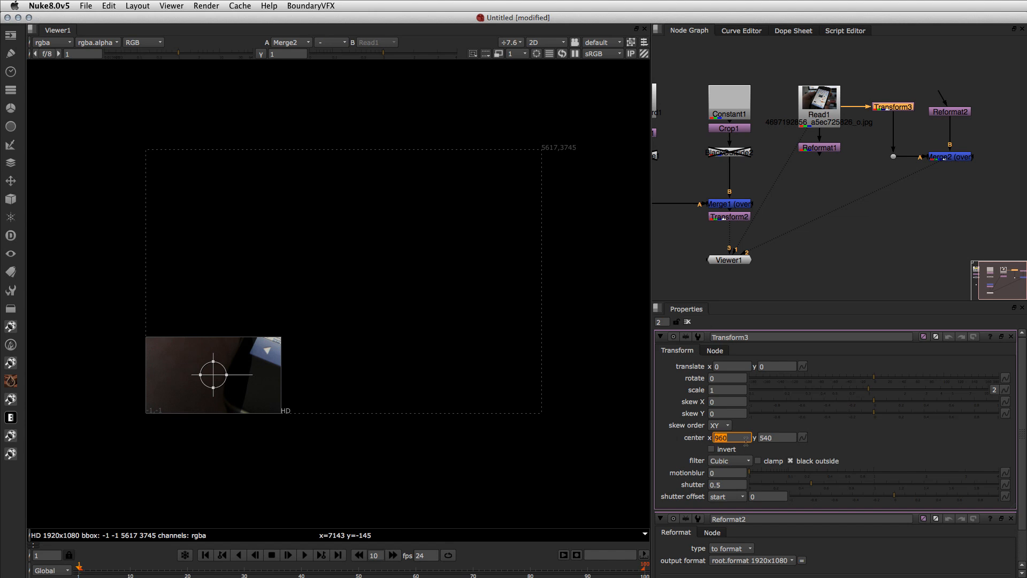
pyautogui.press('Tab')
pyautogui.write('0')
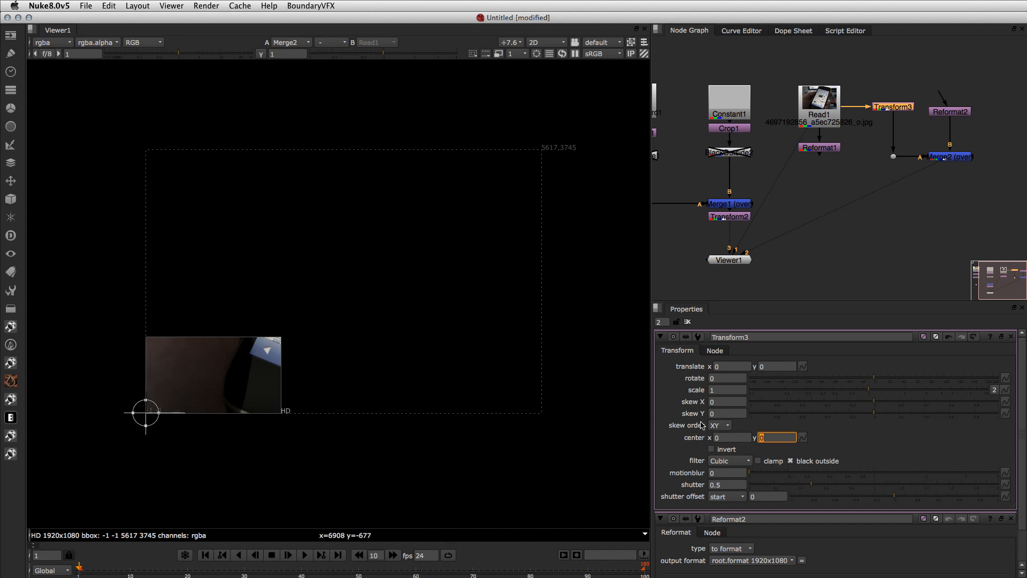
# - Scale the photo to about 0.373 and translate it to about x -72, y -182 so it fills the HD frame
pyautogui.moveTo(855, 389); pyautogui.dragTo(818, 390)
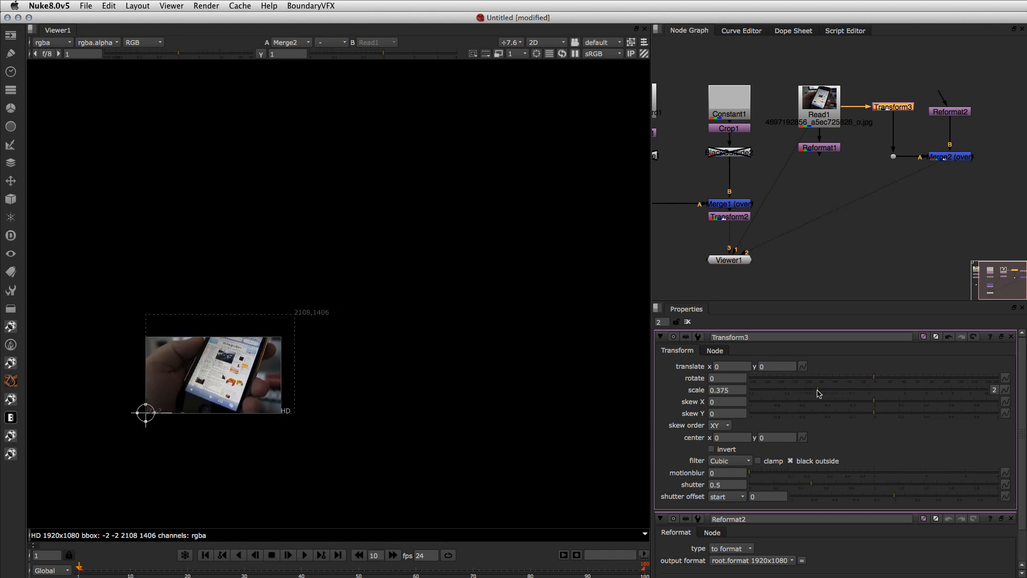
pyautogui.keyDown('alt'); pyautogui.moveTo(197, 385); pyautogui.dragTo(259, 354, button='middle'); pyautogui.keyUp('alt')
pyautogui.moveTo(259, 354); pyautogui.dragTo(348, 295, button='middle')
pyautogui.moveTo(112, 419); pyautogui.dragTo(92, 463)
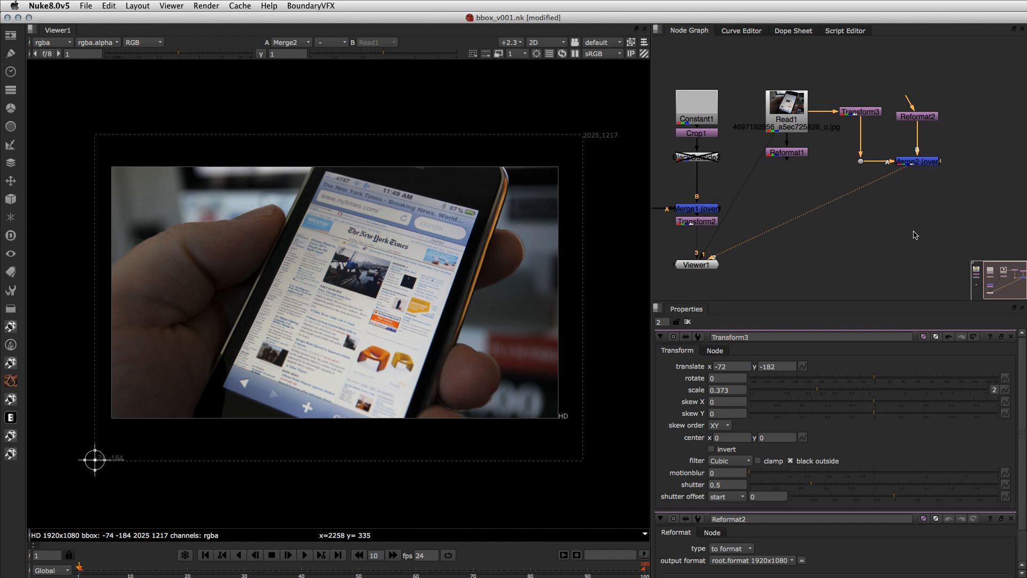
# - Try to set the bounding box of Merge2 to B while Reformat2 feeds its B input
pyautogui.doubleClick(914, 163)
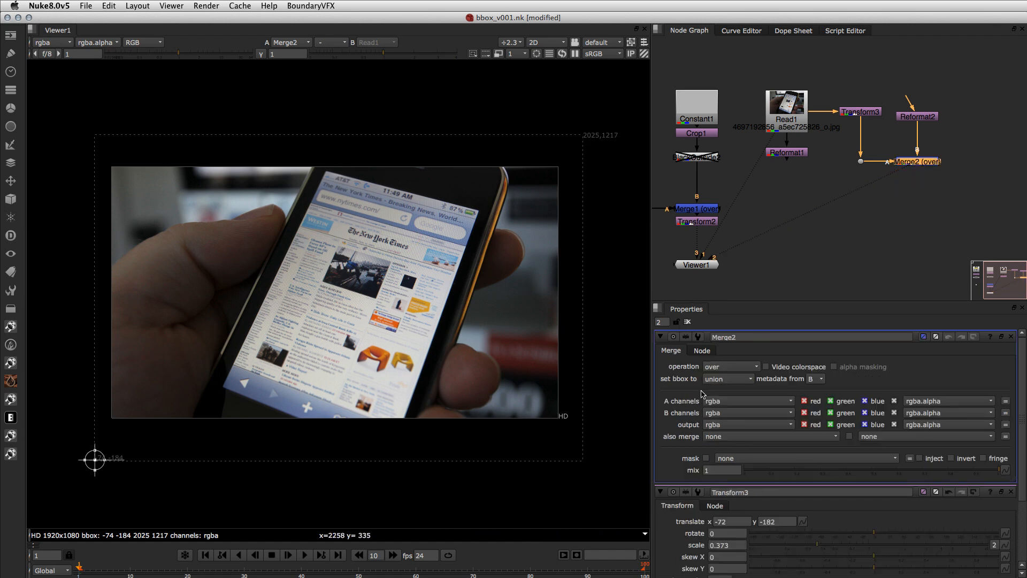
pyautogui.click(727, 379)
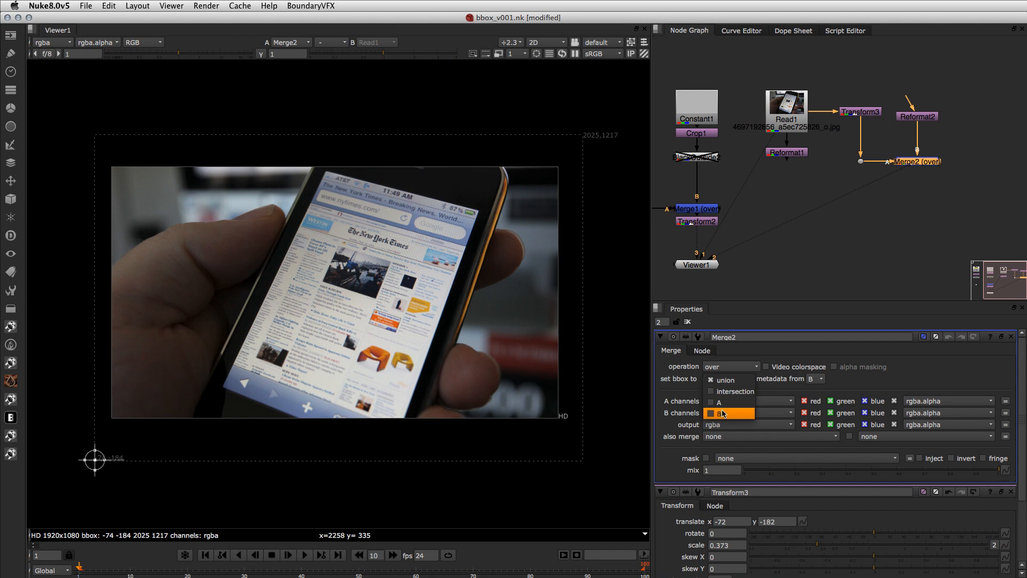
pyautogui.click(728, 413)
pyautogui.click(882, 226)
# - Add a Constant node and connect it to Merge2's B input in place of the Reformat
pyautogui.moveTo(916, 117); pyautogui.dragTo(922, 109)
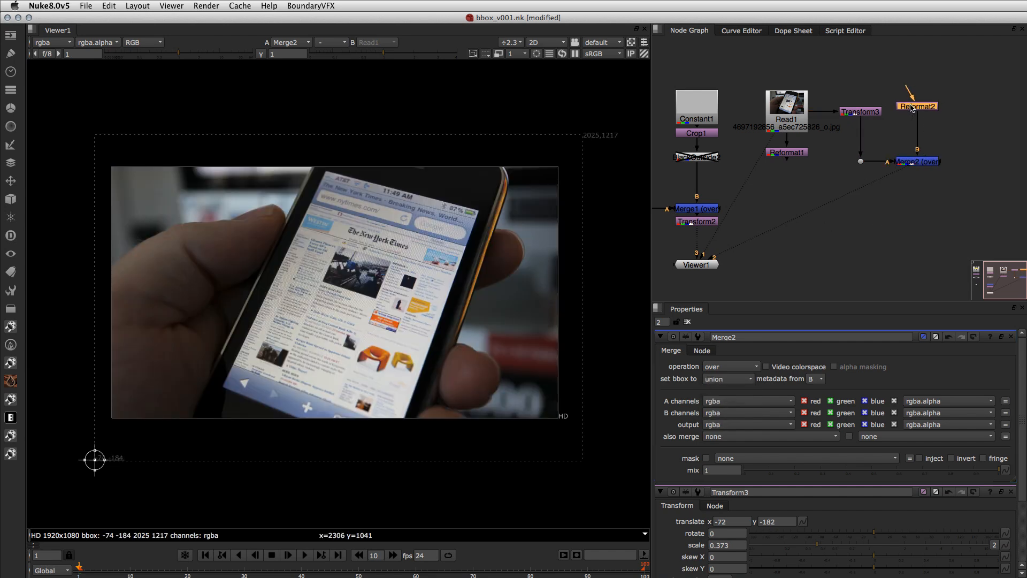
pyautogui.moveTo(915, 108); pyautogui.dragTo(915, 112)
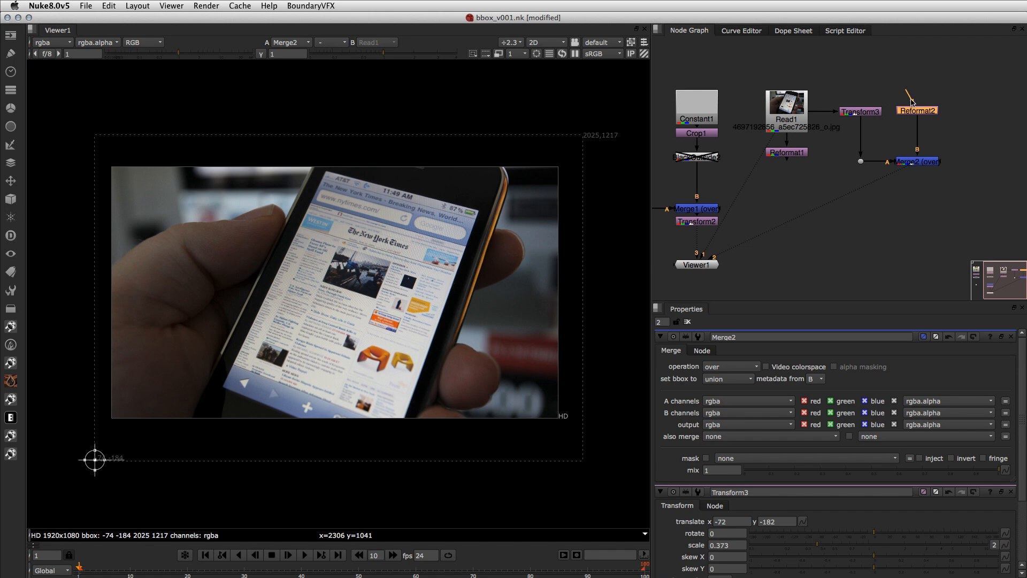
pyautogui.click(970, 106)
pyautogui.press('Tab')
pyautogui.write('Constant')
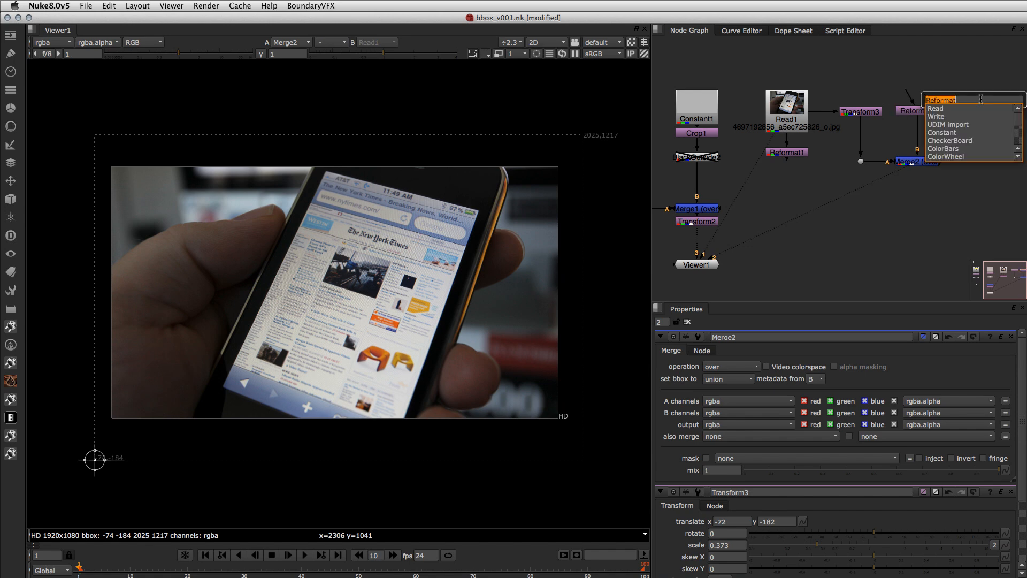
pyautogui.press('Return')
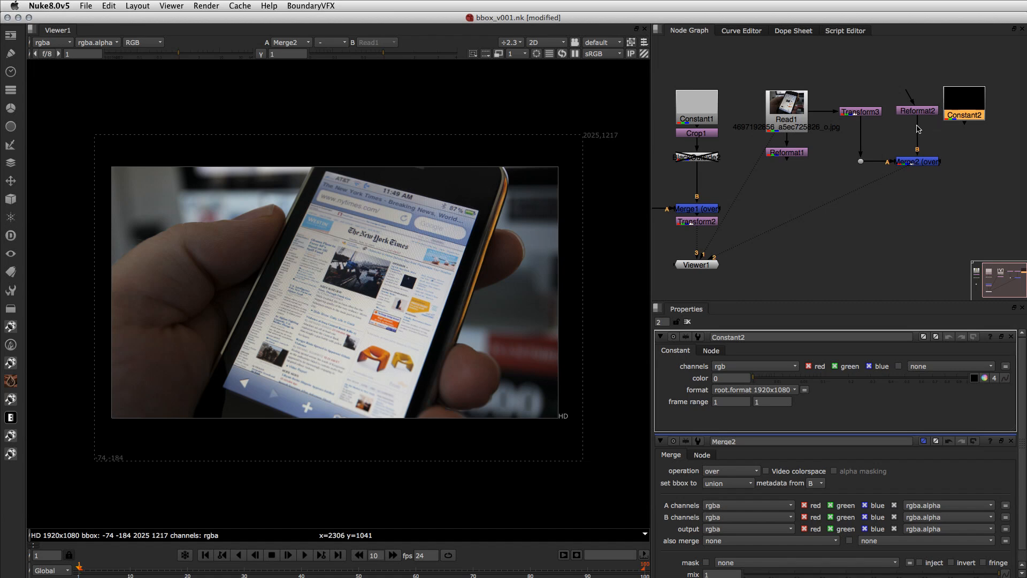
pyautogui.moveTo(917, 128); pyautogui.dragTo(953, 107)
pyautogui.click(918, 163)
pyautogui.press('4')
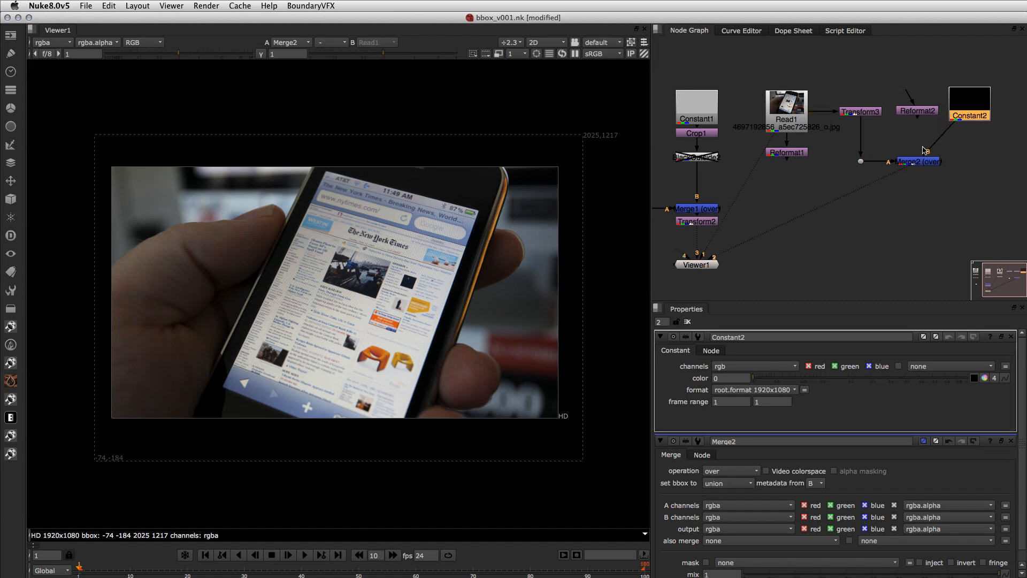
# - Set the bounding box of Merge2 to B and save the script
pyautogui.click(929, 158)
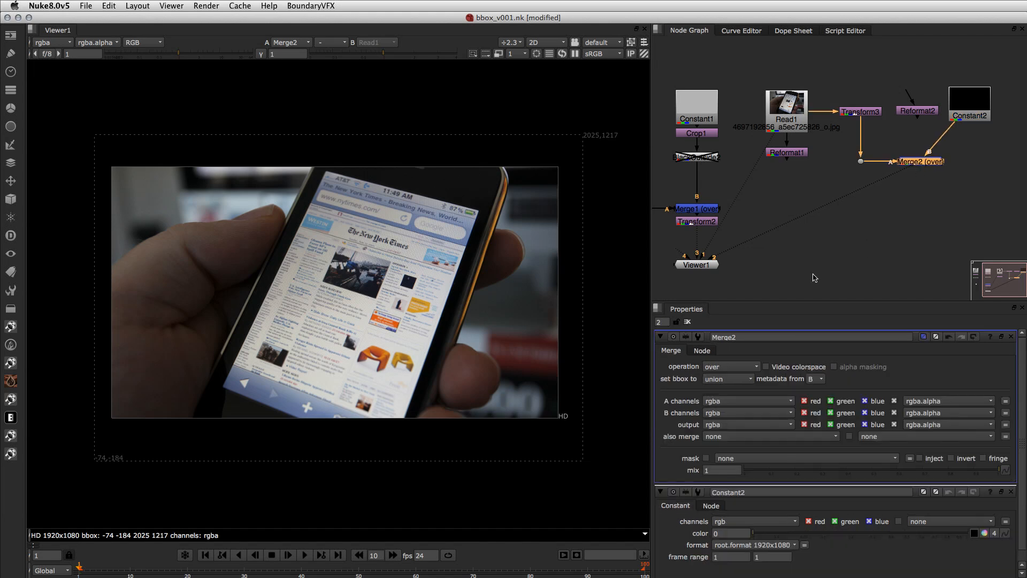
pyautogui.click(717, 379)
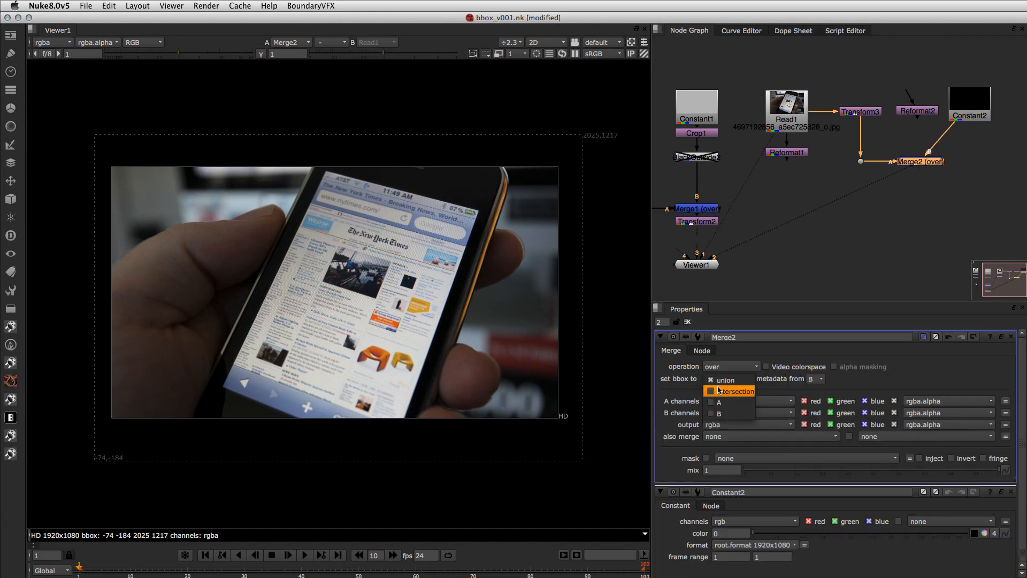
pyautogui.click(720, 414)
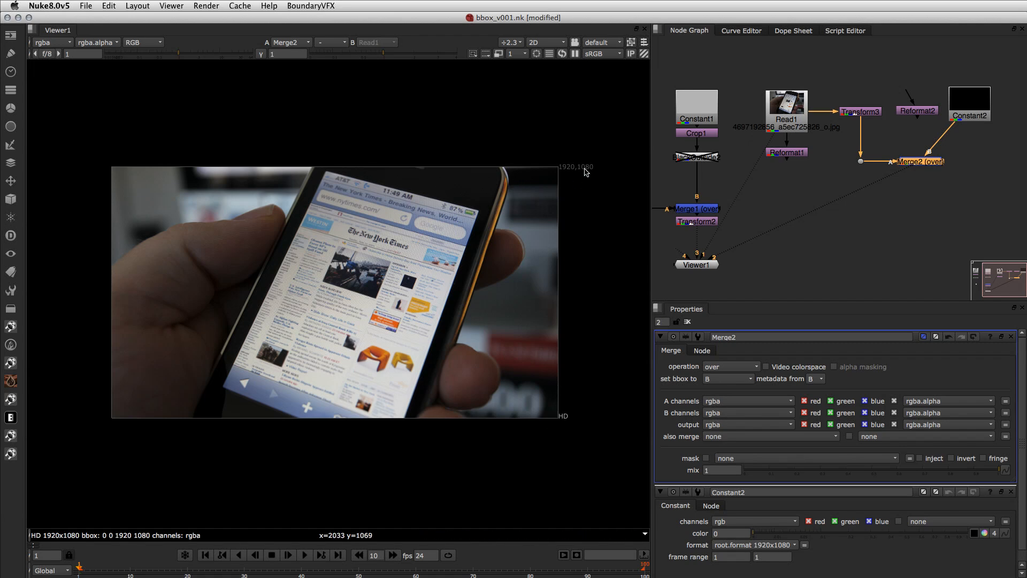
pyautogui.click(922, 241)
pyautogui.hotkey('ctrl', 's')
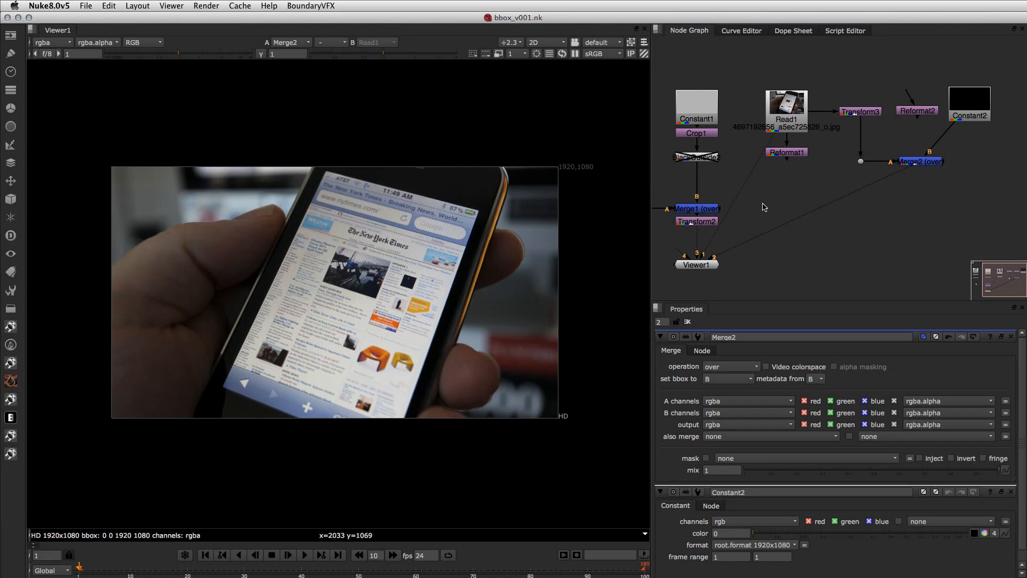
# - Move Reformat1 out from under the Read node and show the original photo in the viewer
pyautogui.click(789, 153)
pyautogui.moveTo(790, 156); pyautogui.dragTo(788, 158)
pyautogui.click(868, 226)
pyautogui.moveTo(791, 155); pyautogui.dragTo(869, 206)
pyautogui.click(800, 189)
pyautogui.click(789, 118)
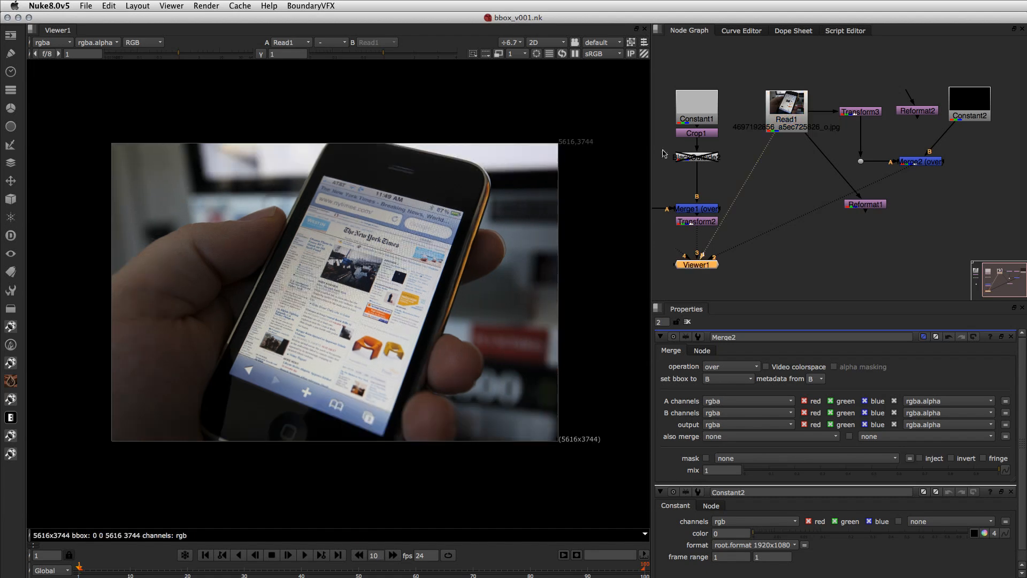
pyautogui.press('1')
# - Add a Crop node below the Read node and connect its input to the photo
pyautogui.click(818, 266)
pyautogui.press('Tab')
pyautogui.write('crop')
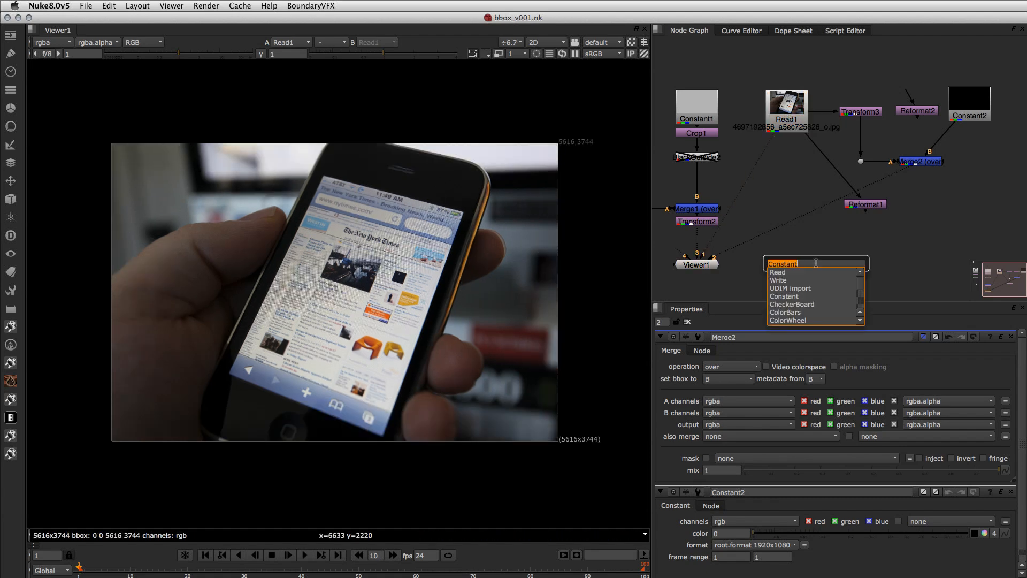
pyautogui.press('Return')
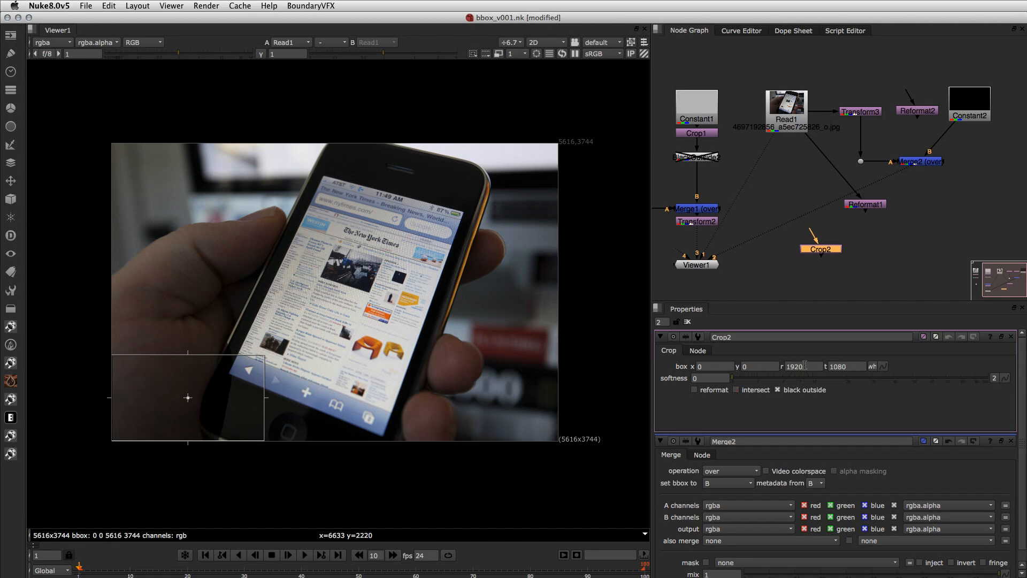
pyautogui.doubleClick(800, 367)
pyautogui.press('Tab')
pyautogui.click(807, 242)
pyautogui.moveTo(820, 243); pyautogui.dragTo(790, 252)
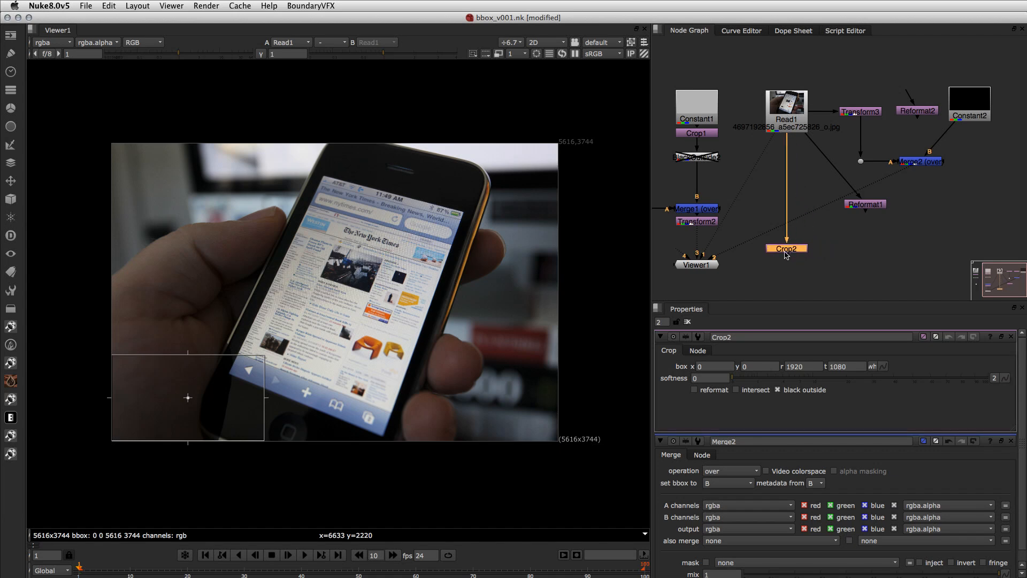
# - Move the crop box over the phone's screen to about x 2255, y 1630, r 4175, t 2710, enabling reformat and disabling black outside
pyautogui.moveTo(188, 399); pyautogui.dragTo(368, 270)
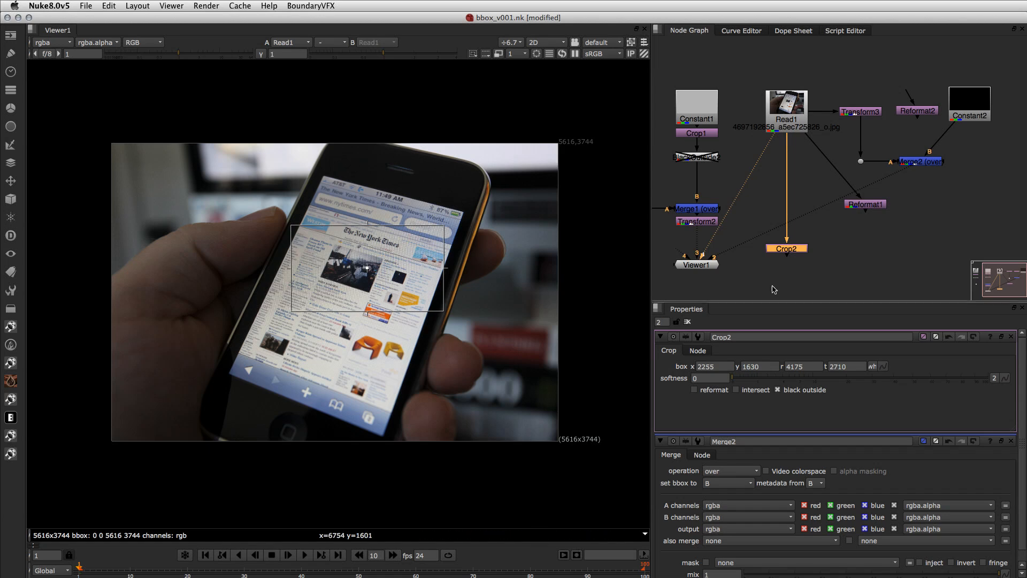
pyautogui.click(695, 390)
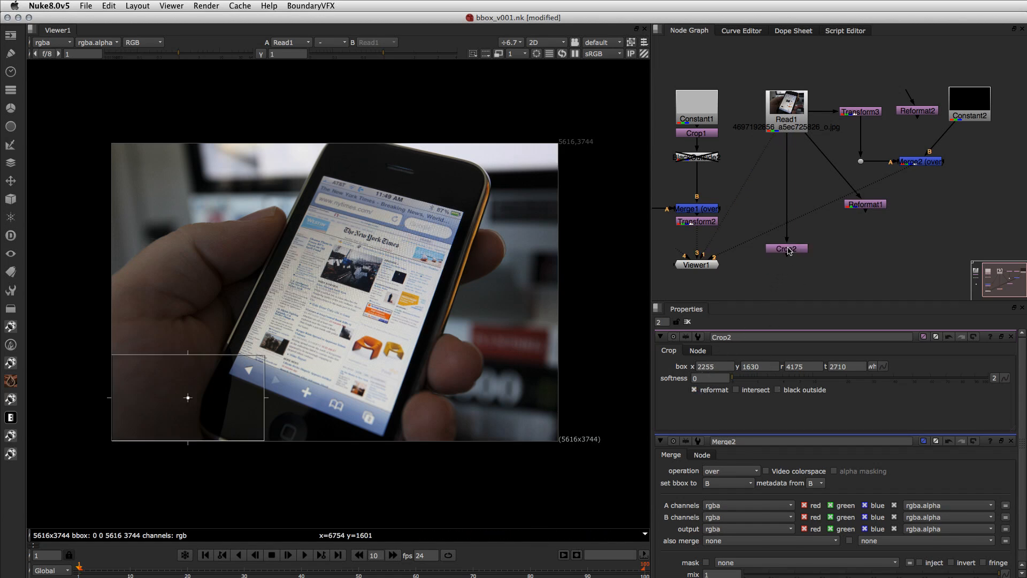
# - Compare the Crop's output with the original Read image in the viewer
pyautogui.click(793, 120)
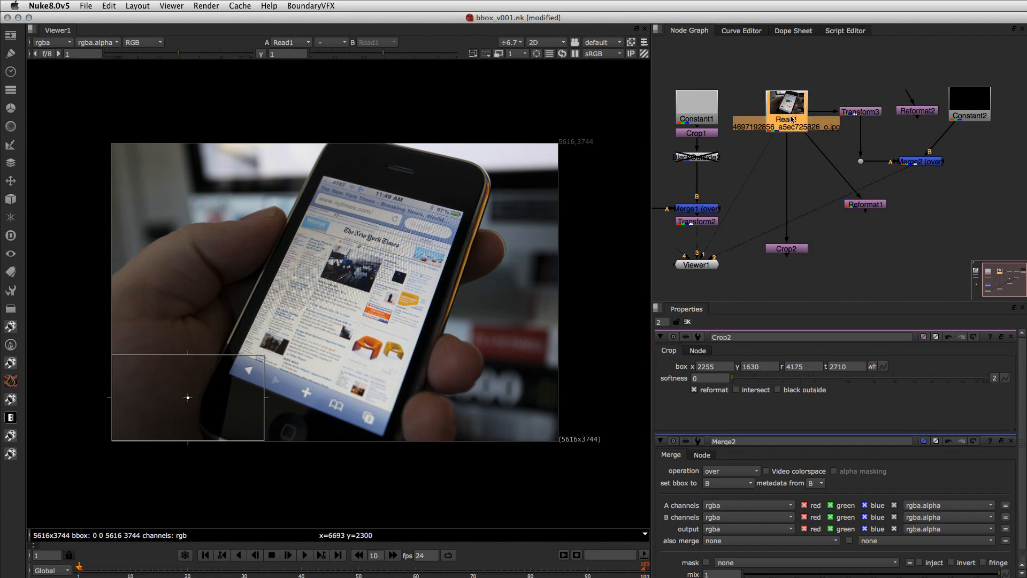
pyautogui.click(794, 249)
pyautogui.press('2')
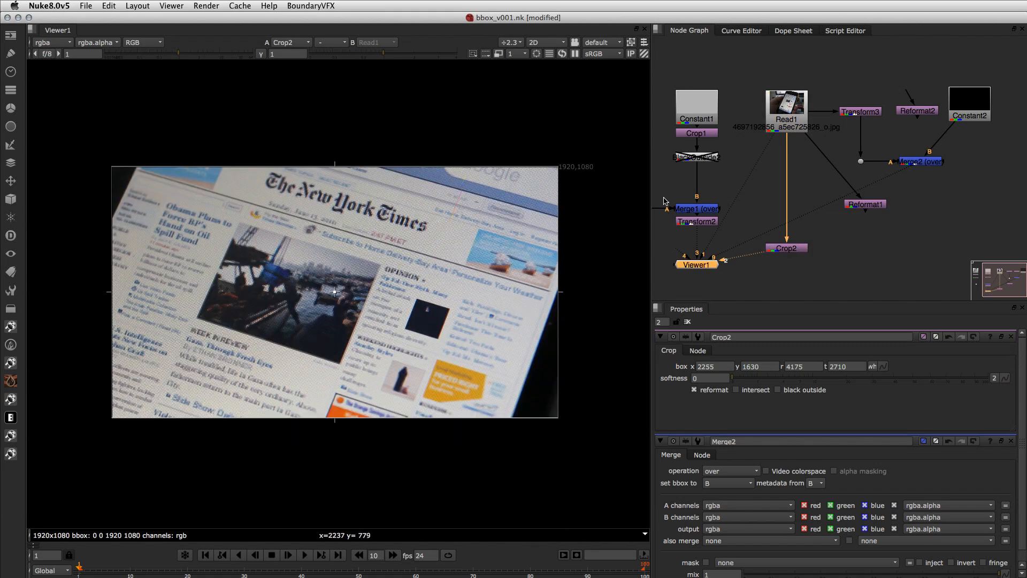
pyautogui.click(775, 107)
pyautogui.press('1')
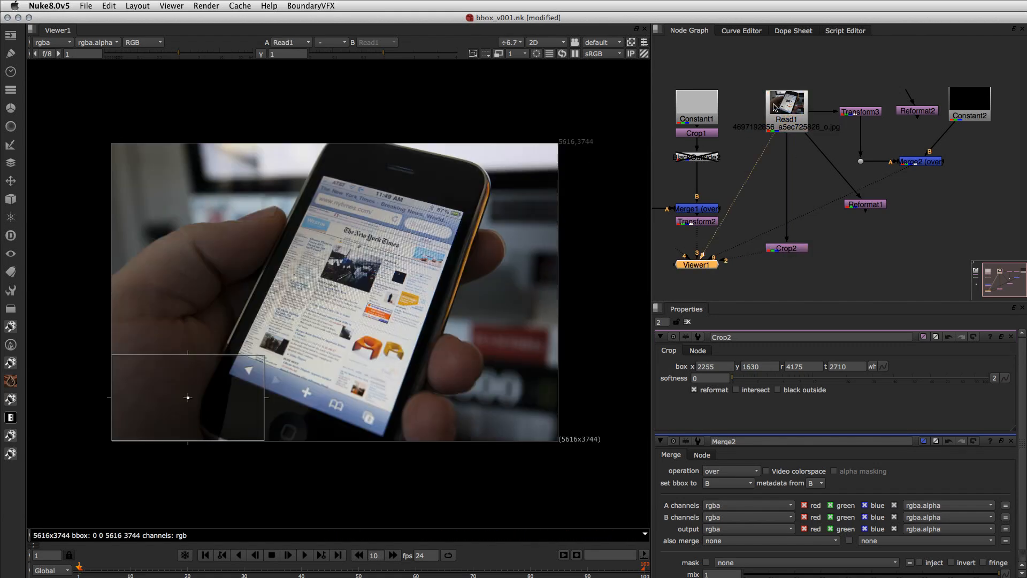
# - Move Crop2's box over the phone's upper-left area to about x 1415, y 2155, r 3335, t 3235, re-enable reformat and view the result
pyautogui.click(791, 250)
pyautogui.click(695, 391)
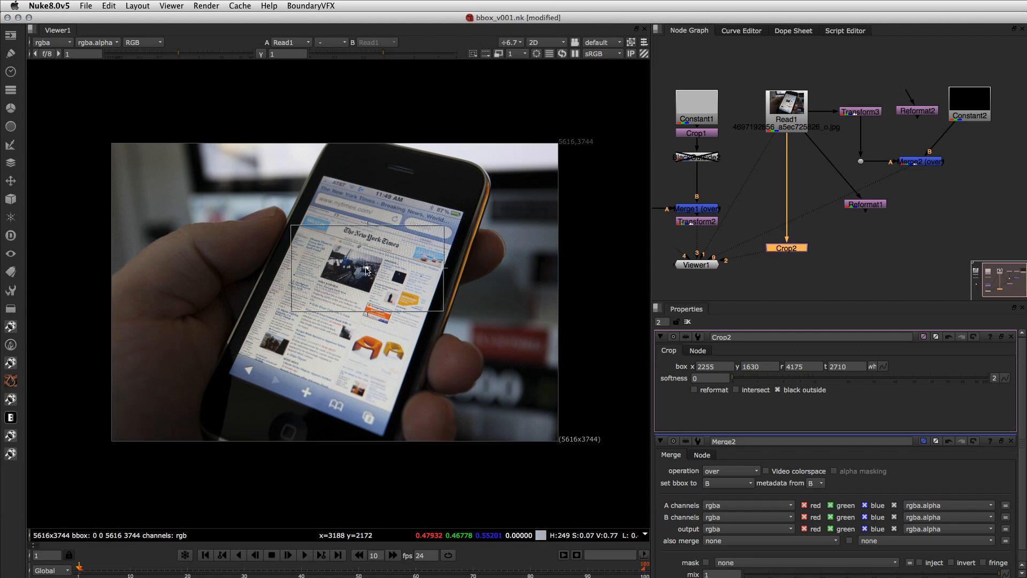
pyautogui.moveTo(370, 270); pyautogui.dragTo(300, 226)
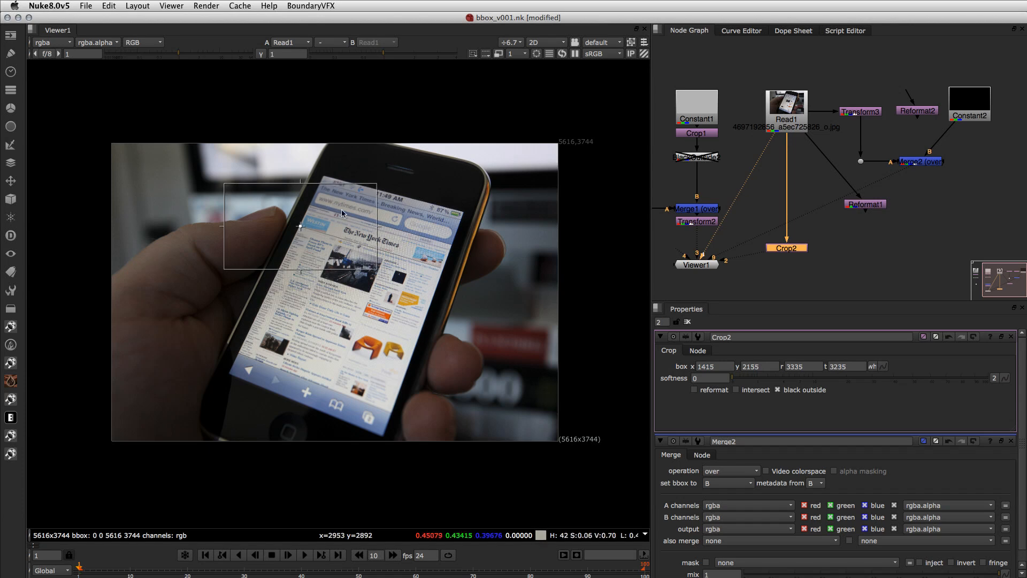
pyautogui.click(695, 390)
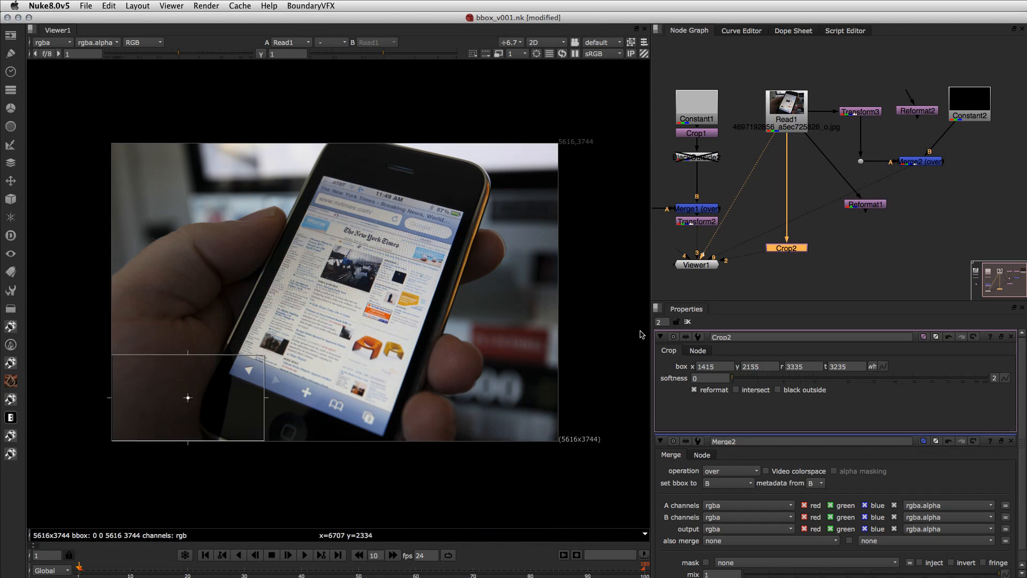
pyautogui.click(797, 271)
pyautogui.press('2')
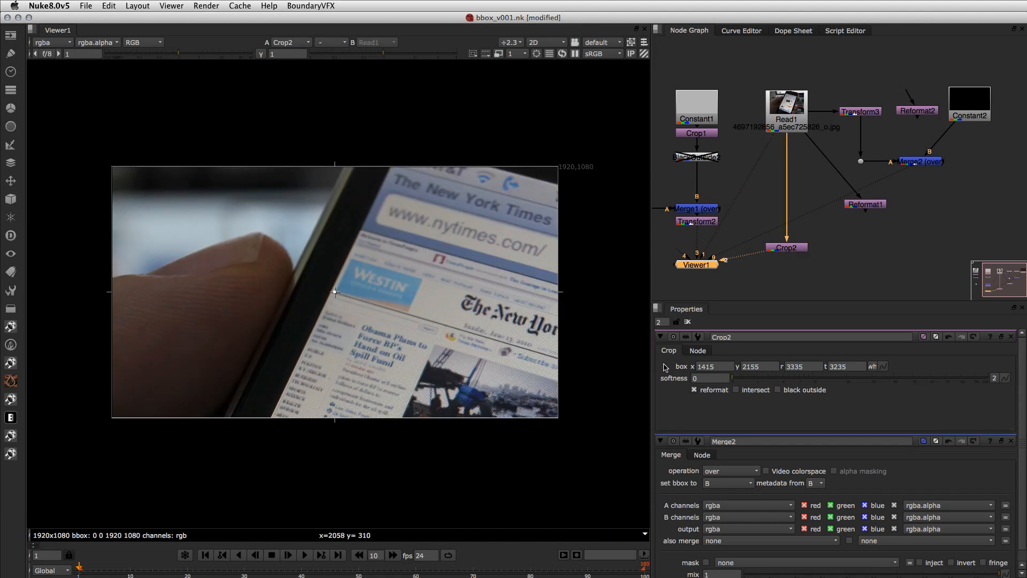
# - Insert a Transform between Read1 and Crop2, centred about 3070, 2305, with rotation about 19.12, scale about 1.284 and translation about -780, 380
pyautogui.press('t')
pyautogui.moveTo(799, 166); pyautogui.dragTo(790, 185)
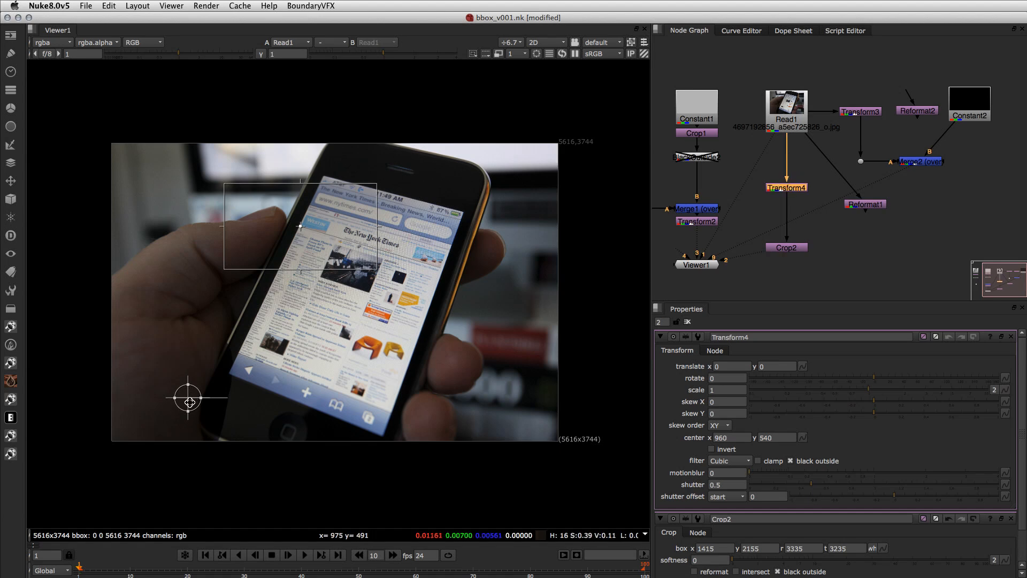
pyautogui.moveTo(189, 402); pyautogui.dragTo(389, 247)
pyautogui.press('1')
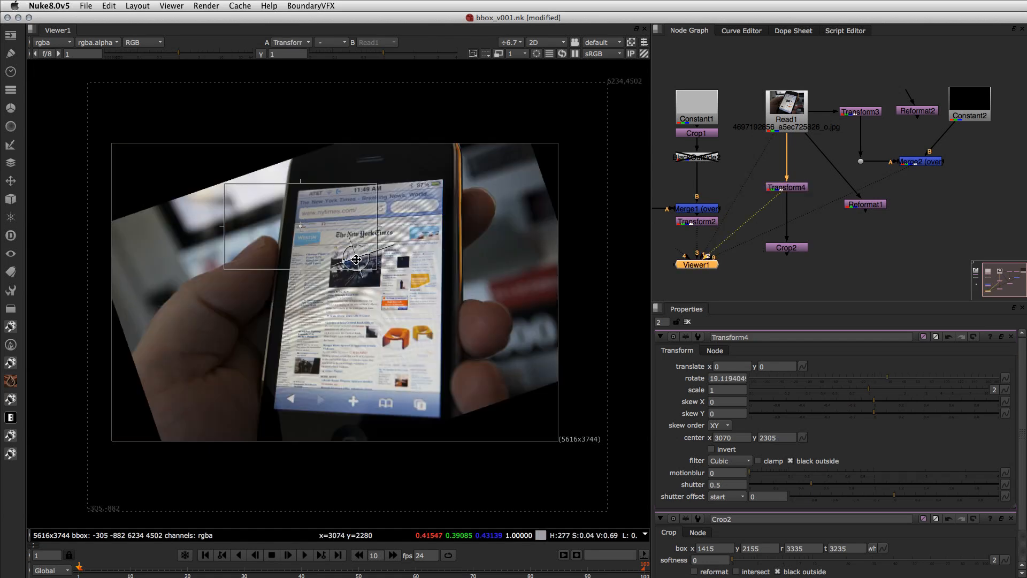
pyautogui.moveTo(356, 258); pyautogui.dragTo(298, 230)
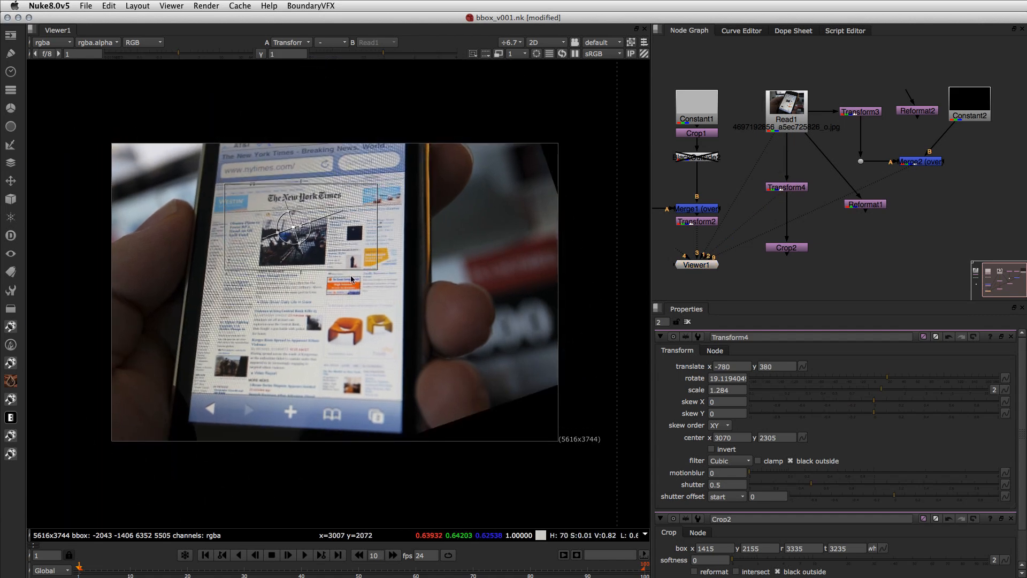
# - Show Crop2's output in the viewer and enable its reformat option
pyautogui.click(784, 252)
pyautogui.press('2')
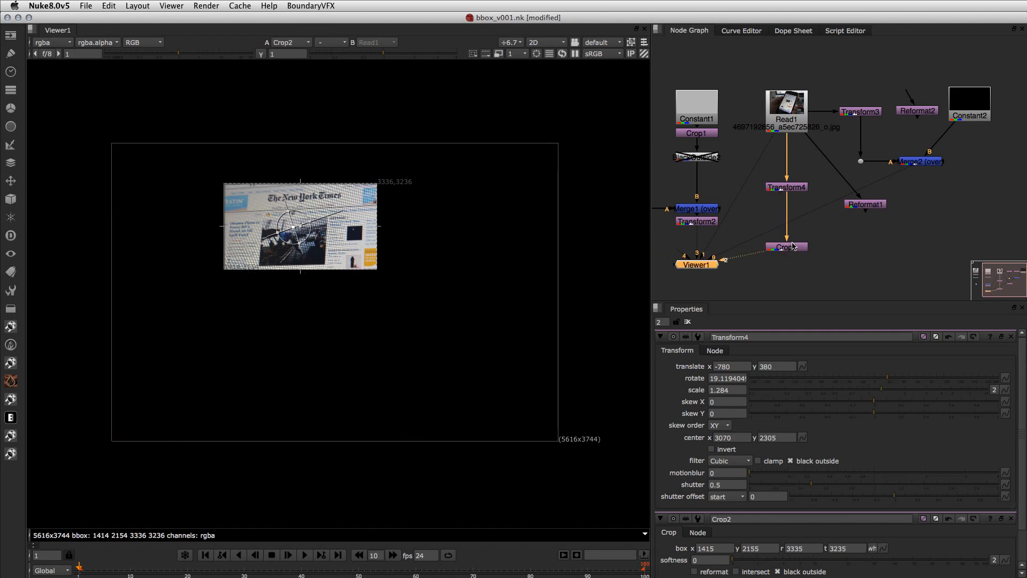
pyautogui.doubleClick(784, 249)
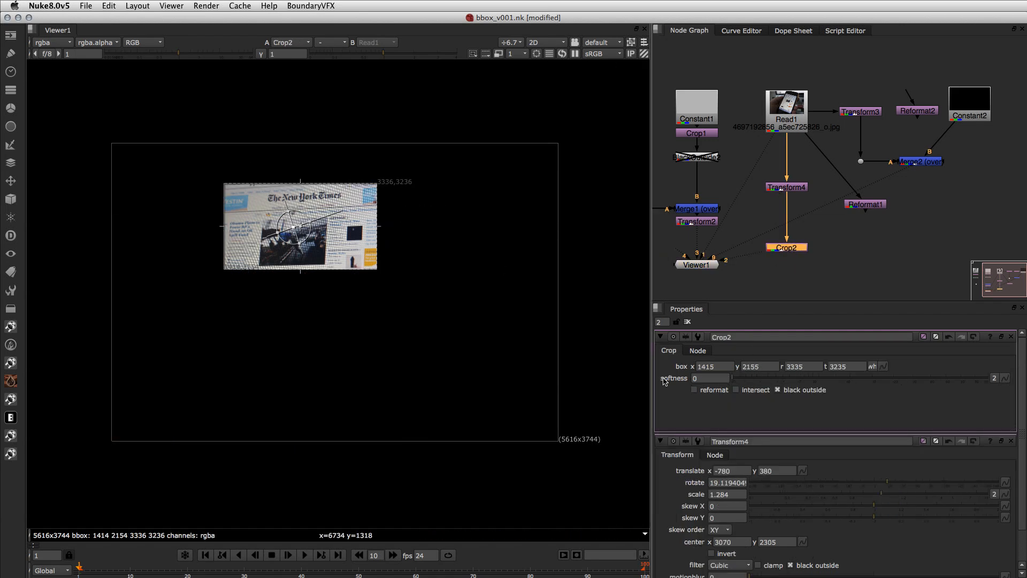
pyautogui.click(694, 389)
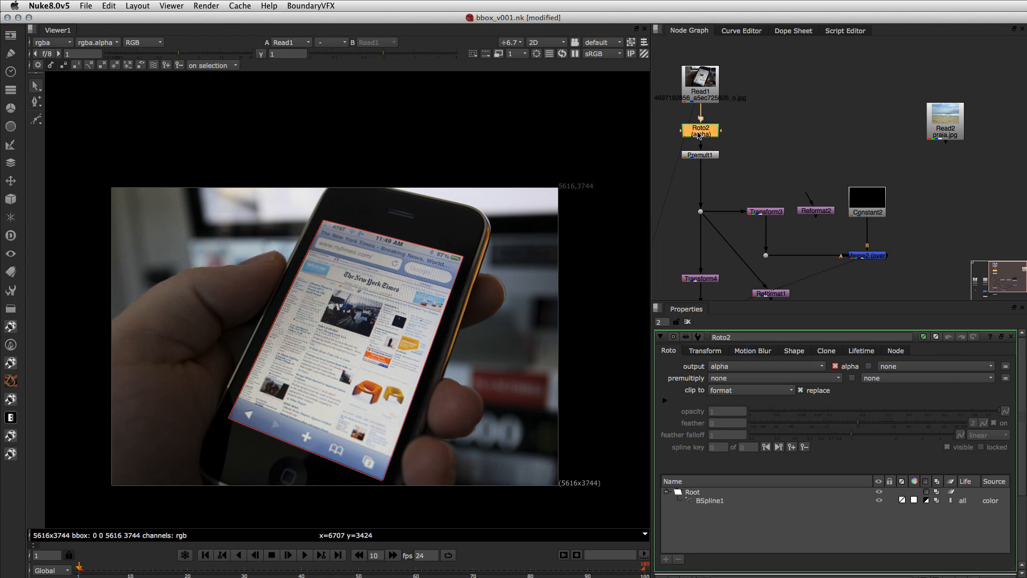
# - Inspect the Roto2 matte's alpha over the phone screen and the Premult1 output in the viewer
pyautogui.press('1')
pyautogui.click(447, 303)
pyautogui.press('a')
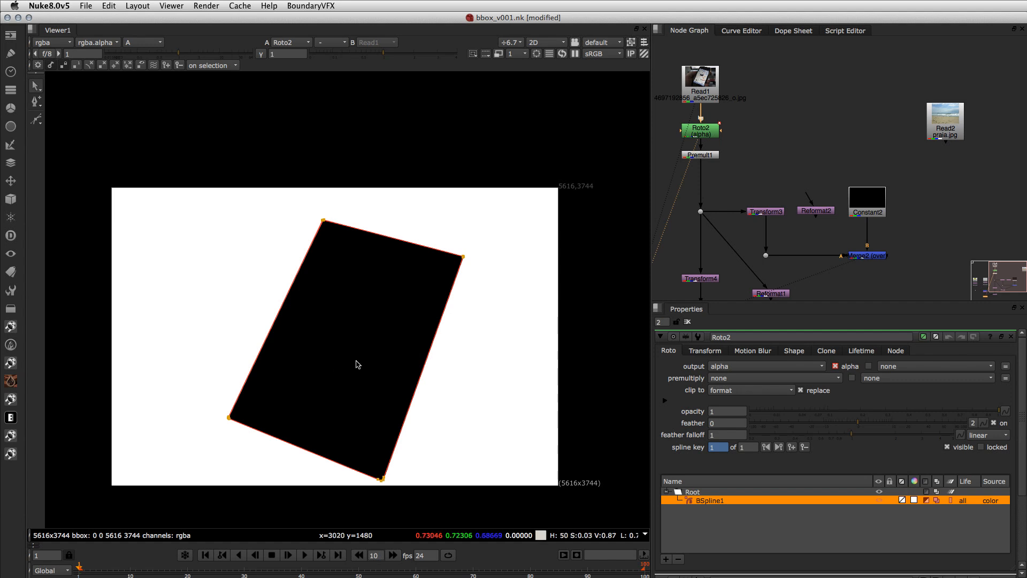
pyautogui.click(243, 280)
pyautogui.press('a')
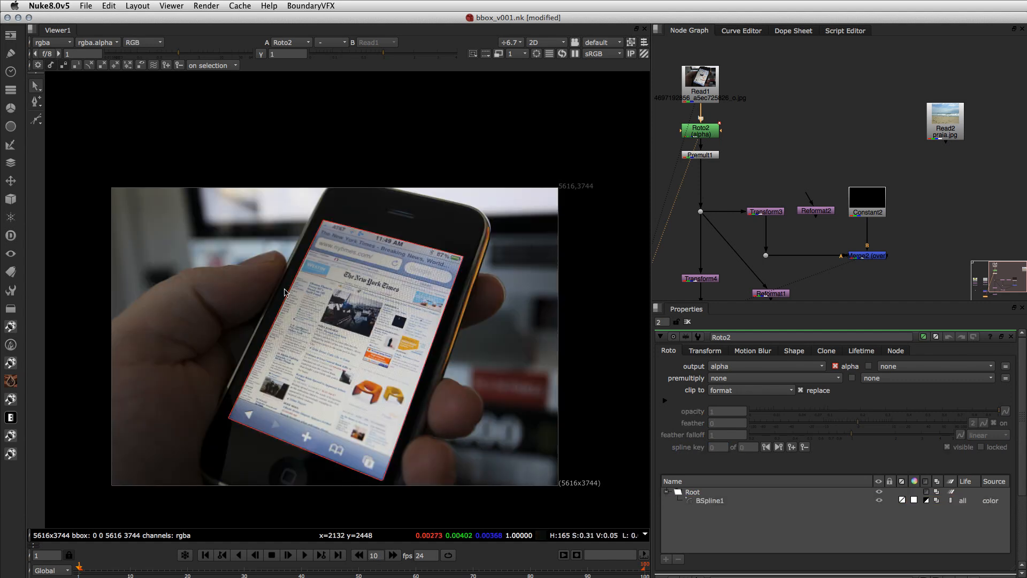
pyautogui.click(702, 153)
pyautogui.press('1')
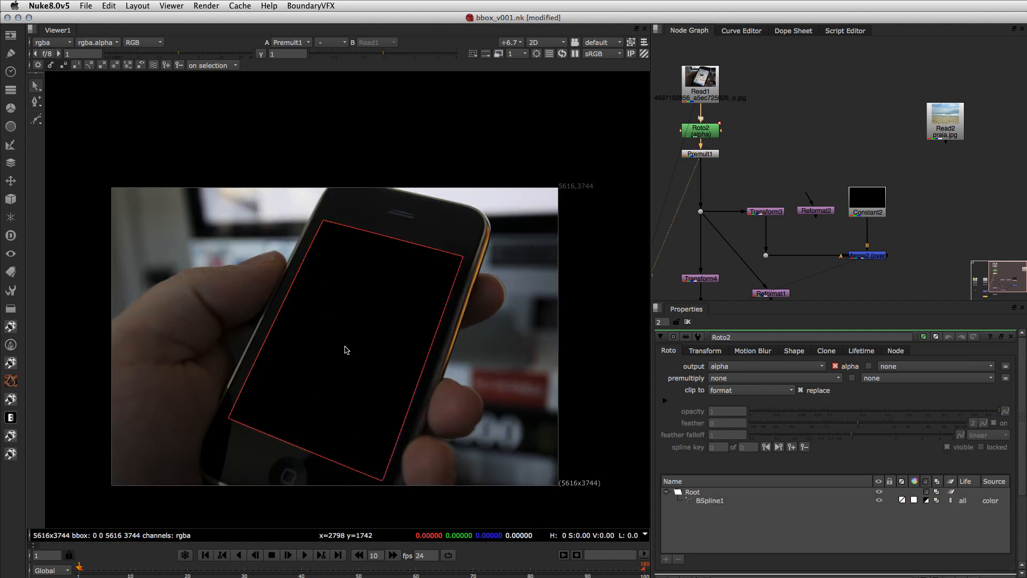
# - Show Merge2's output in the viewer and close all open node properties
pyautogui.click(869, 257)
pyautogui.moveTo(867, 202); pyautogui.dragTo(863, 205)
pyautogui.click(870, 257)
pyautogui.press('1')
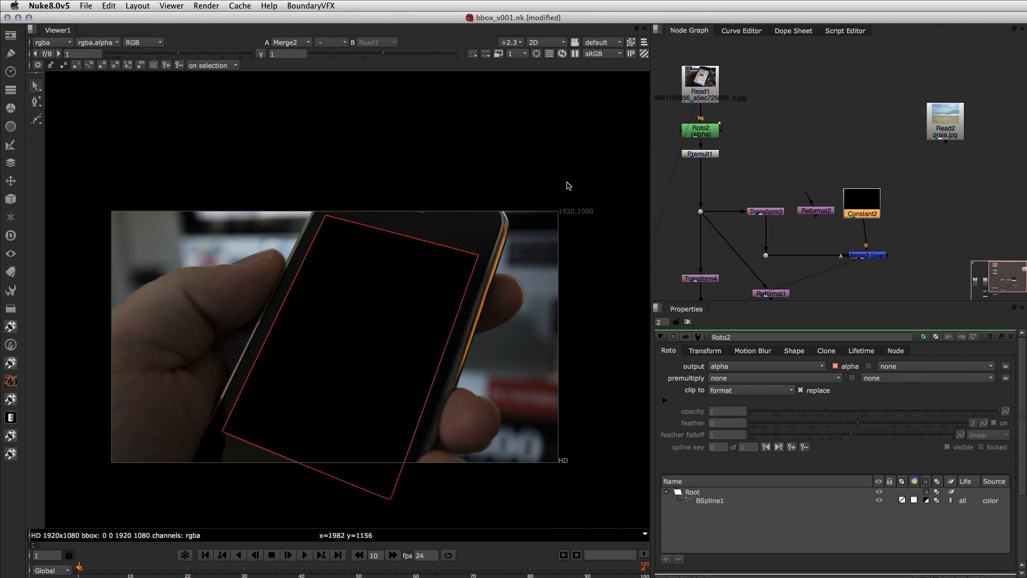
pyautogui.scroll(-2, 544, 291)
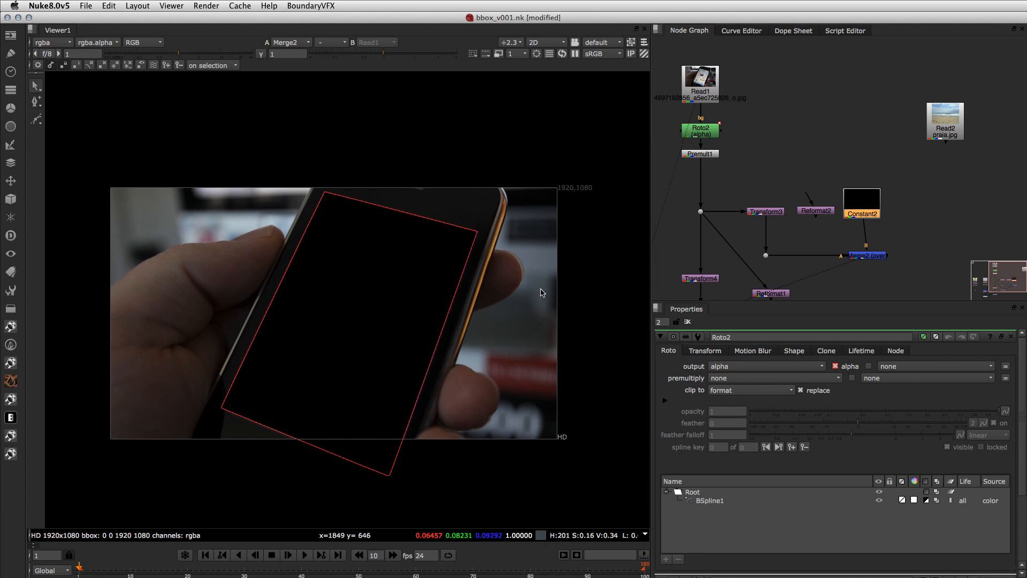
pyautogui.click(687, 322)
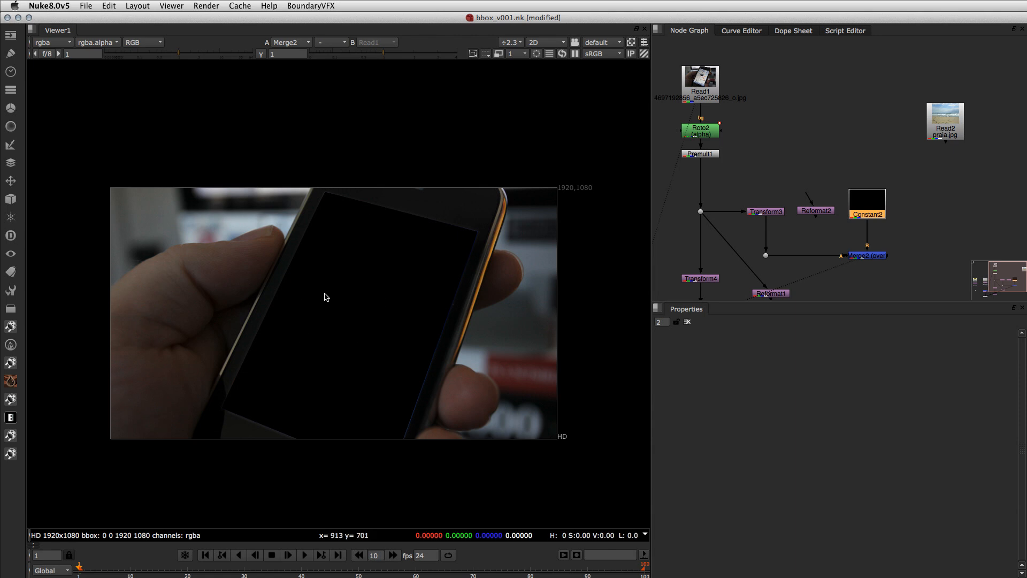
# - Place Read2 beside Constant2, try the beach image as Merge2's B input, and reconnect Constant2
pyautogui.moveTo(946, 133); pyautogui.dragTo(935, 215)
pyautogui.click(872, 207)
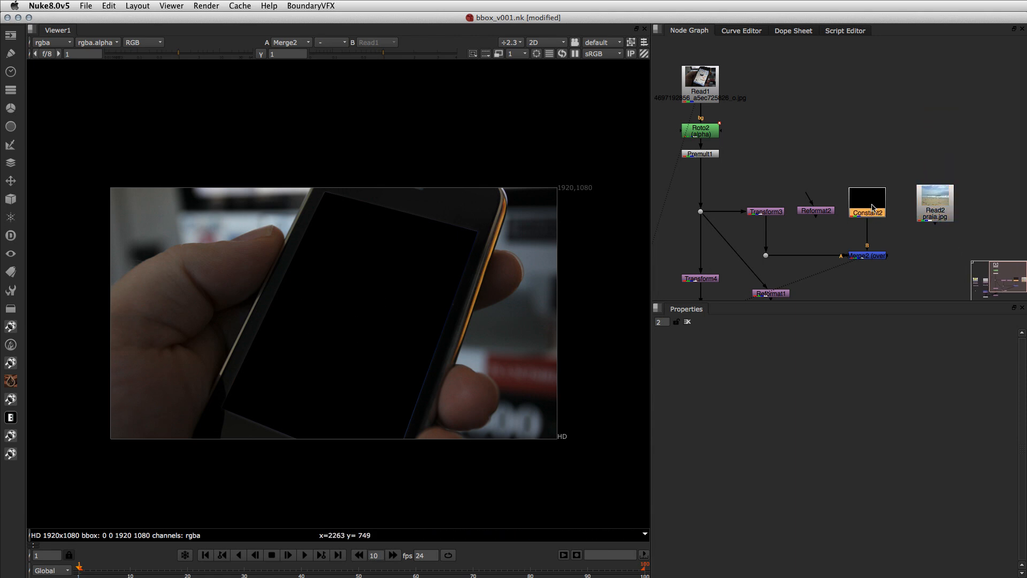
pyautogui.moveTo(872, 208); pyautogui.dragTo(927, 216)
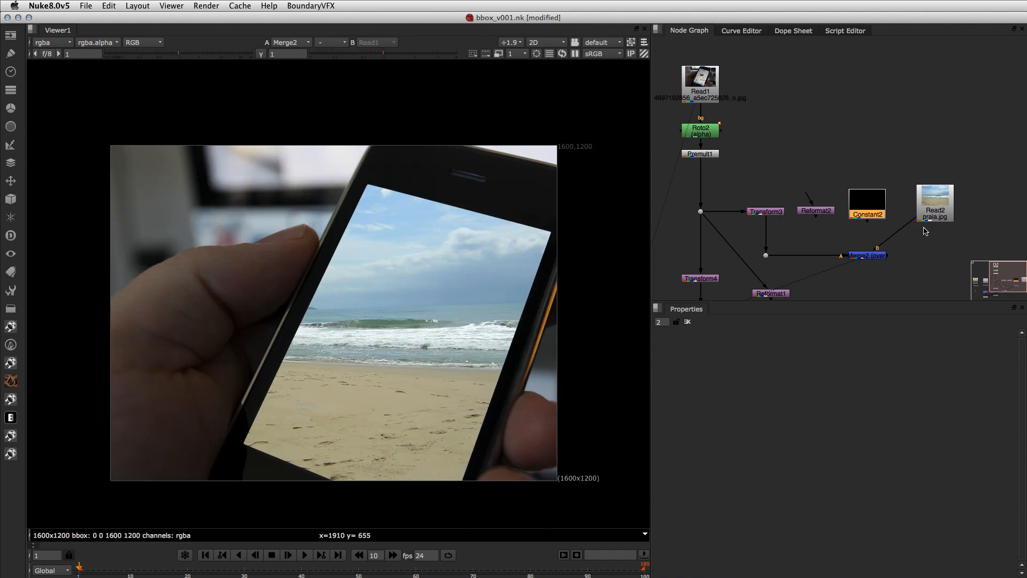
pyautogui.moveTo(912, 226); pyautogui.dragTo(868, 206)
# - Compare the beach image from Read2 with Merge2's output in the viewer
pyautogui.moveTo(935, 202); pyautogui.dragTo(934, 193)
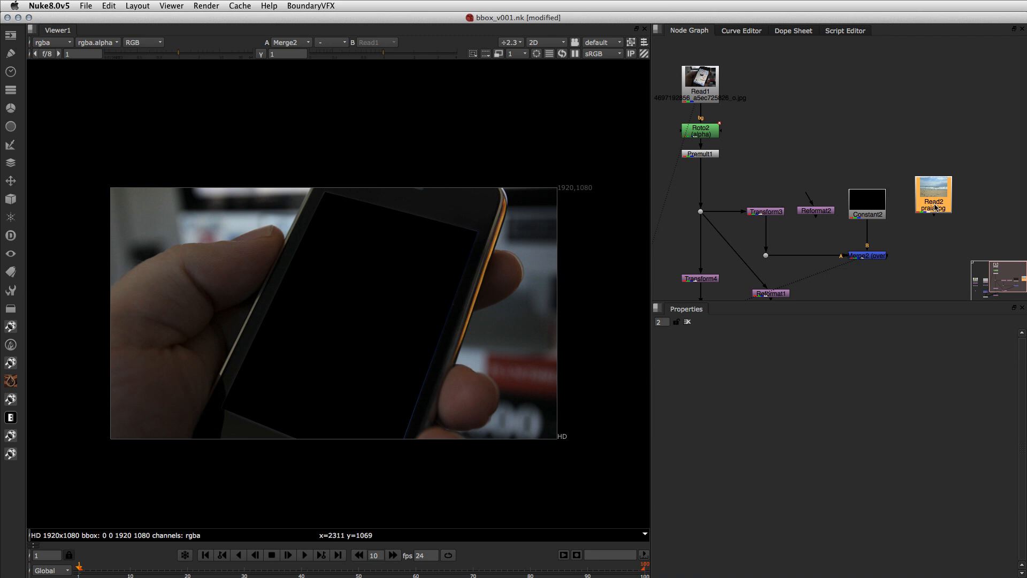
pyautogui.press('1')
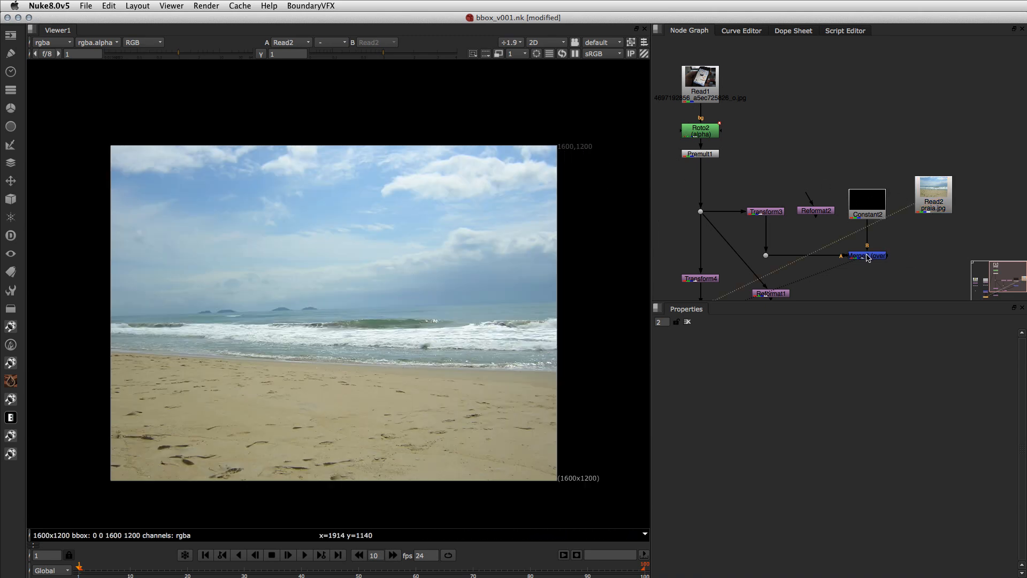
pyautogui.press('1')
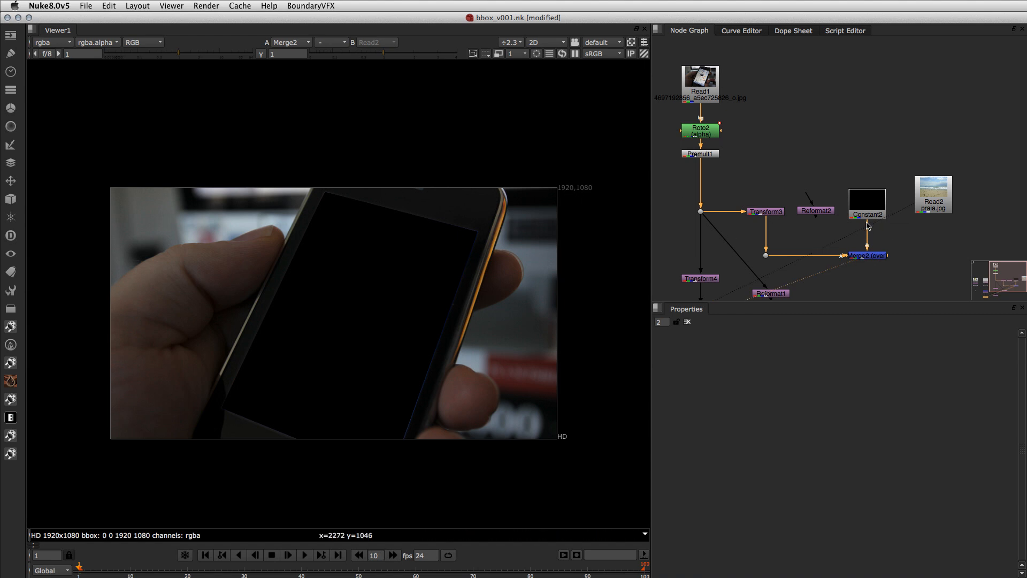
pyautogui.moveTo(868, 226)
pyautogui.mouseDown()
pyautogui.moveTo(934, 199)
pyautogui.moveTo(909, 210)
pyautogui.moveTo(872, 205)
pyautogui.moveTo(916, 210)
pyautogui.moveTo(867, 216)
pyautogui.mouseUp()
pyautogui.click(904, 229)
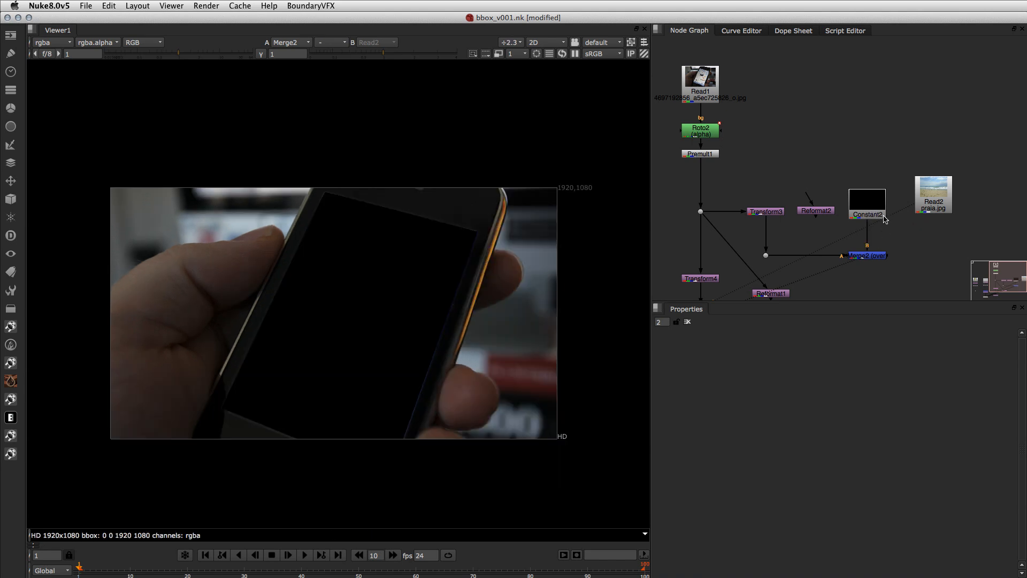
# - Try adding a Reformat node below the beach image's Read2 node, and delete it
pyautogui.moveTo(946, 202); pyautogui.dragTo(948, 208)
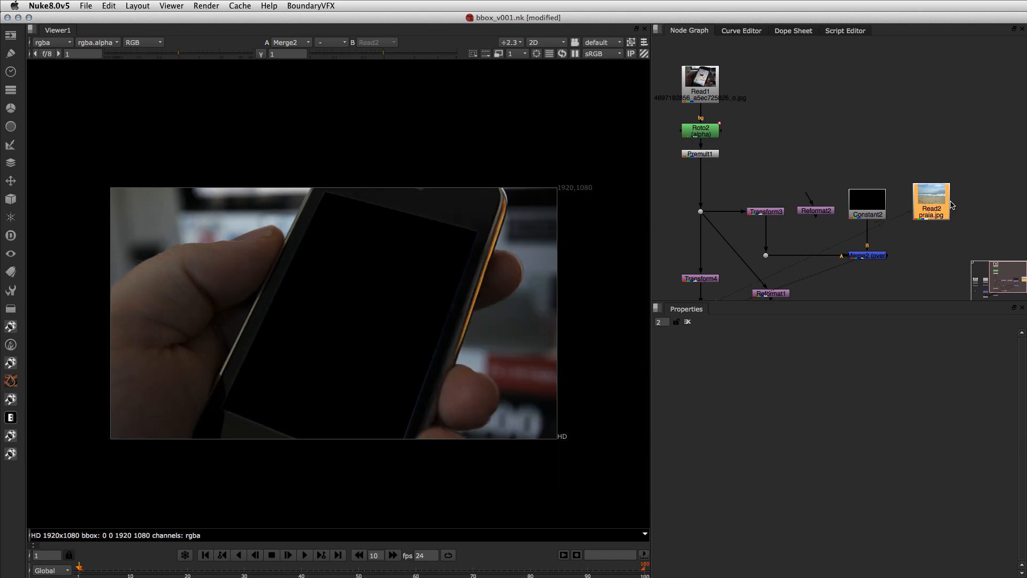
pyautogui.press('Tab')
pyautogui.write('ref')
pyautogui.press('Return')
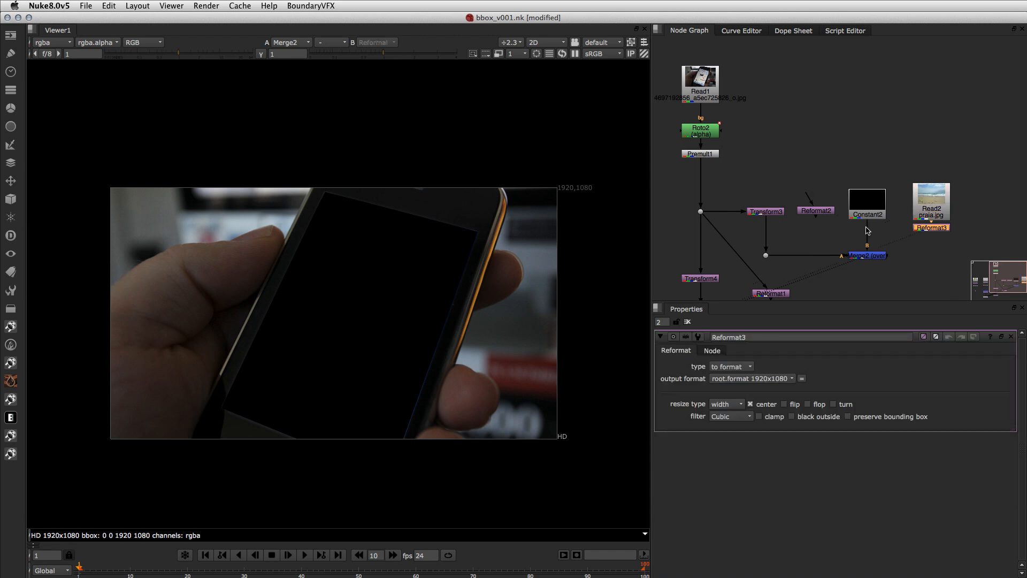
pyautogui.moveTo(868, 239); pyautogui.dragTo(866, 214)
pyautogui.click(923, 228)
pyautogui.press('Delete')
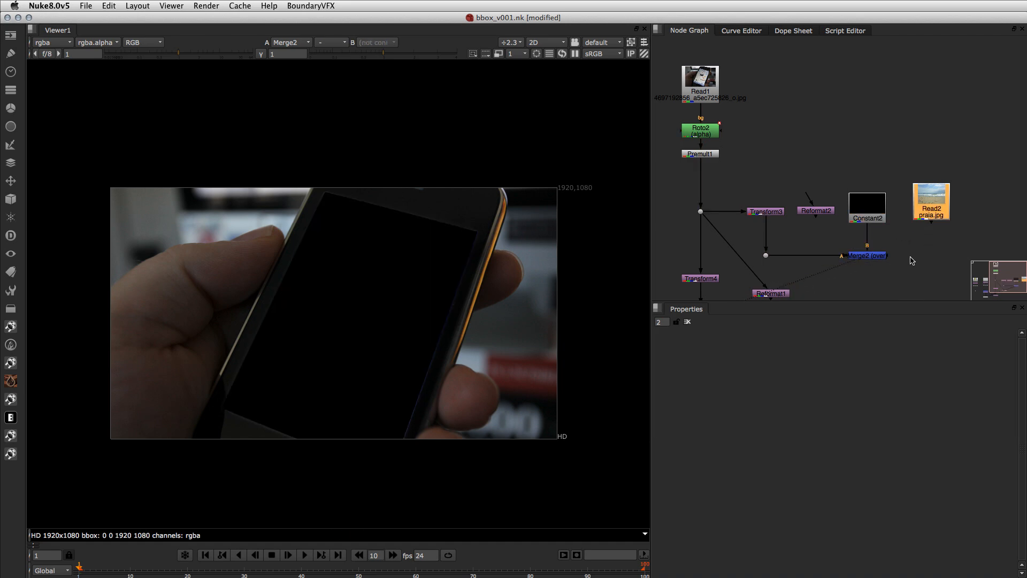
# - Add a Merge node beside Merge2, taking the beach image as B and Merge2's output as A
pyautogui.moveTo(903, 252); pyautogui.dragTo(894, 200, button='middle')
pyautogui.click(929, 216)
pyautogui.press('m')
pyautogui.moveTo(926, 217); pyautogui.dragTo(923, 155)
pyautogui.moveTo(918, 240); pyautogui.dragTo(922, 203)
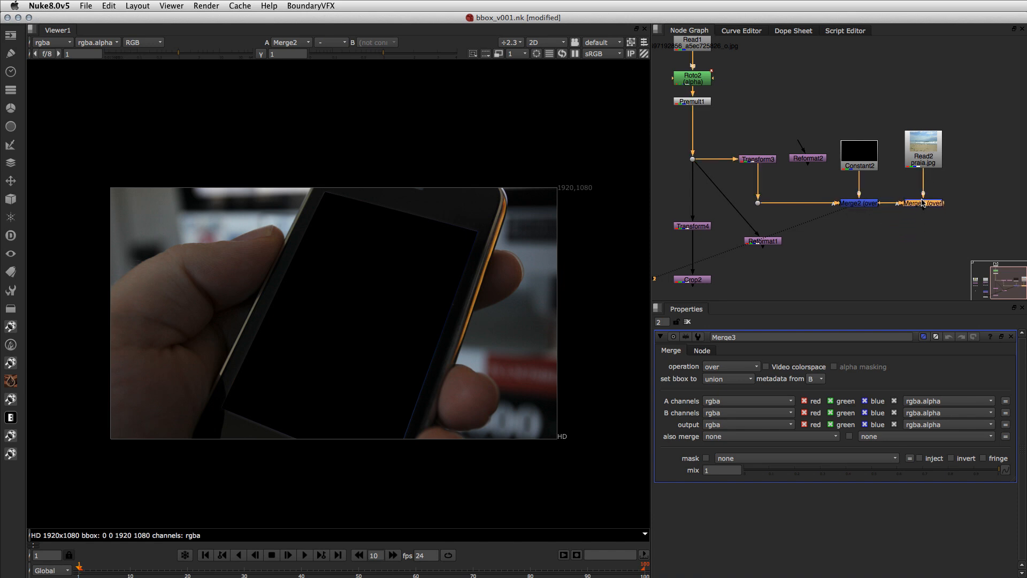
pyautogui.click(916, 271)
pyautogui.scroll(3, 893, 215)
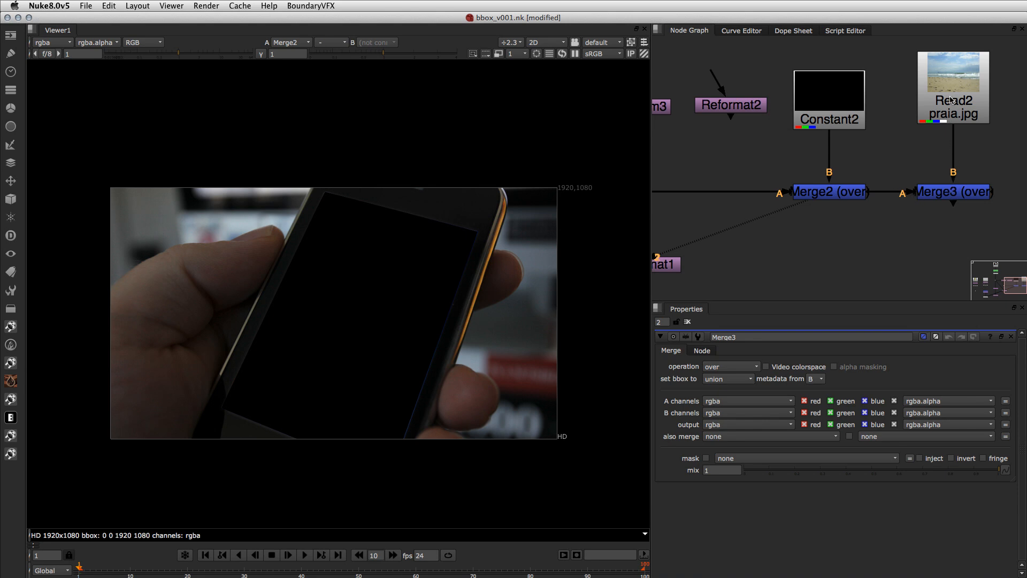
# - Set Merge3's operation to under
pyautogui.moveTo(951, 100); pyautogui.dragTo(950, 110)
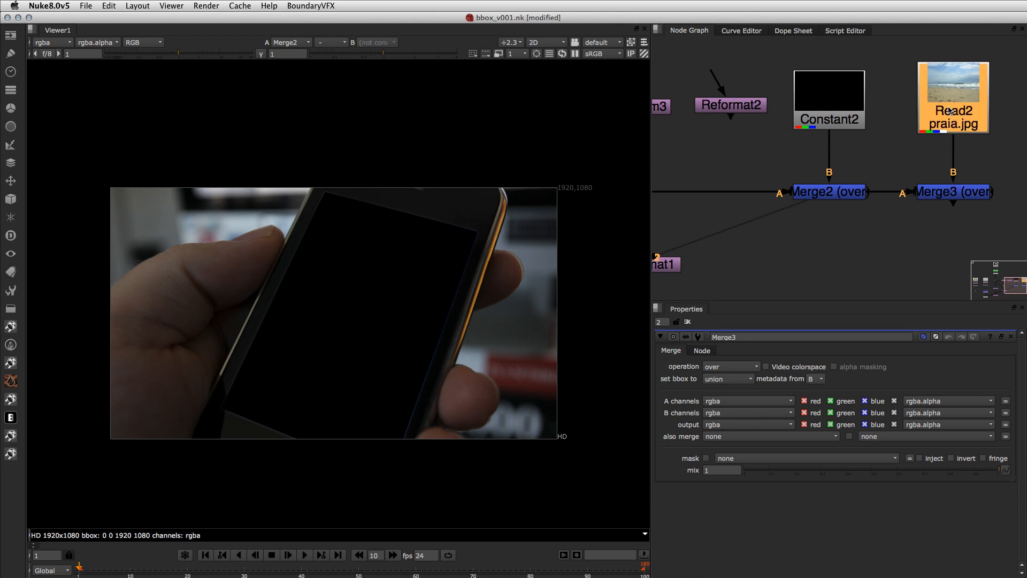
pyautogui.click(957, 191)
pyautogui.click(933, 246)
pyautogui.doubleClick(952, 194)
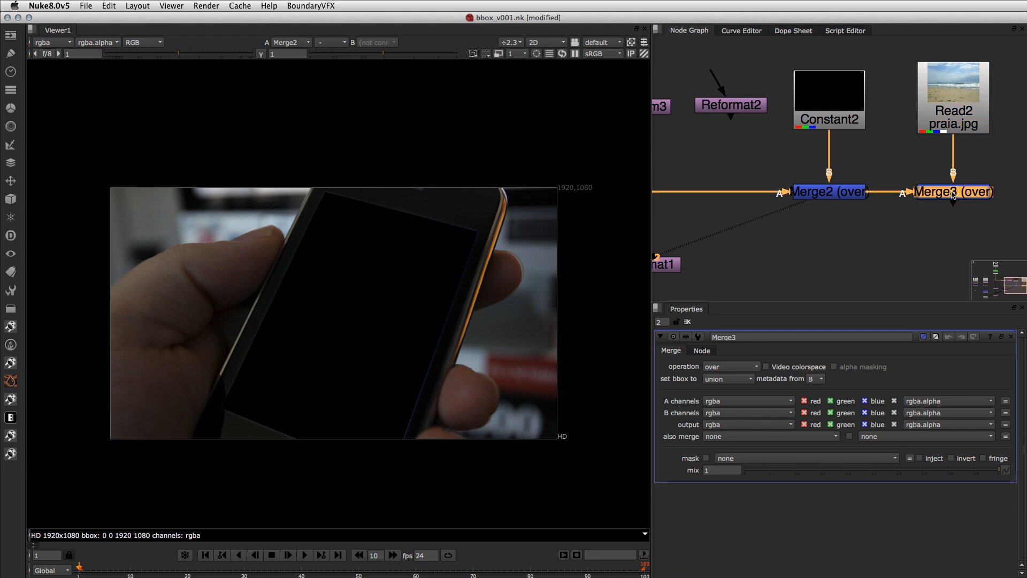
pyautogui.click(722, 367)
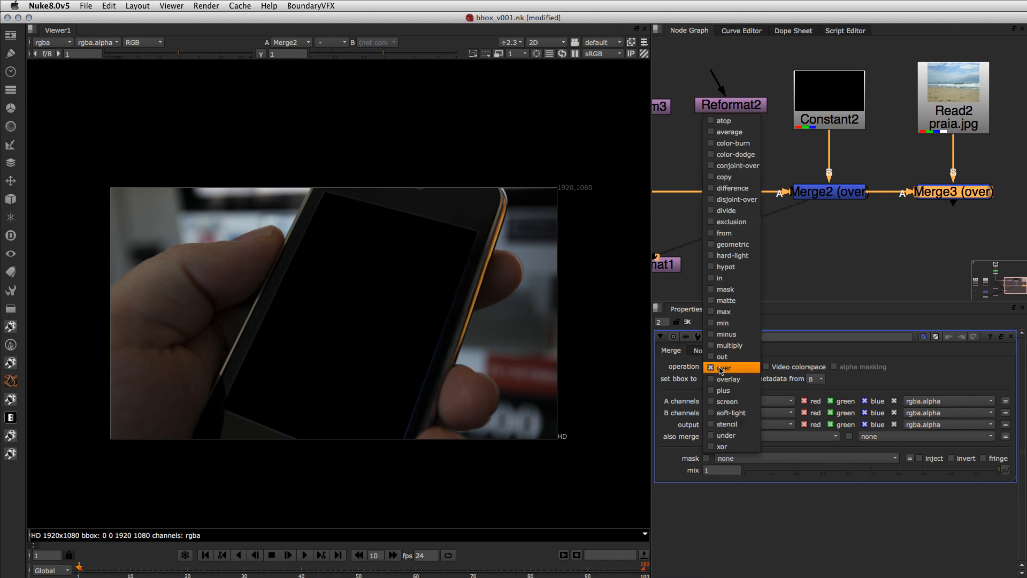
pyautogui.click(726, 437)
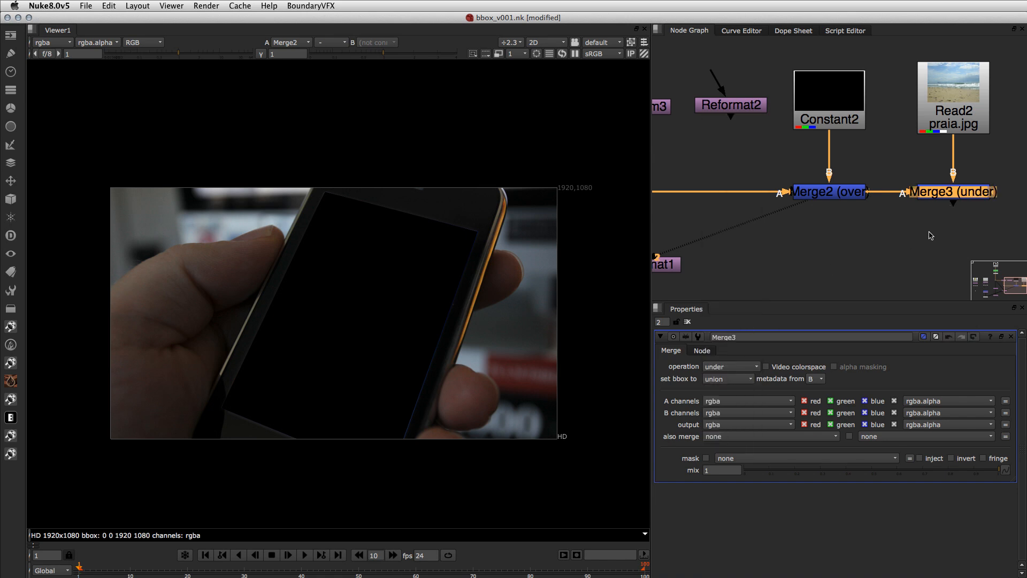
pyautogui.click(932, 235)
# - Swap Merge3's inputs so Merge2 feeds B and the beach image feeds A, and show Merge3 in the viewer
pyautogui.click(949, 191)
pyautogui.hotkey('shift', 'x')
pyautogui.click(948, 106)
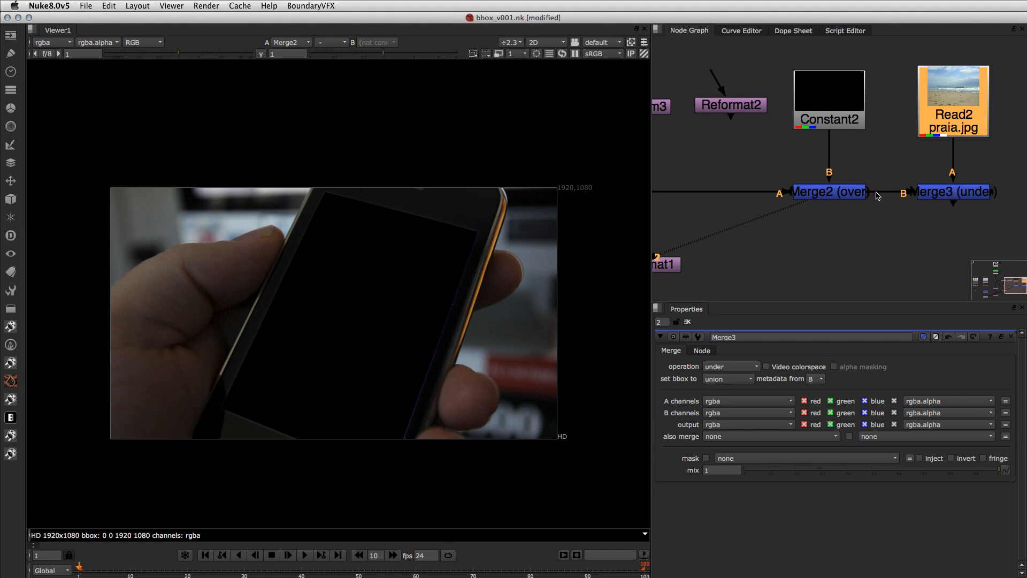
pyautogui.moveTo(846, 158); pyautogui.dragTo(937, 231)
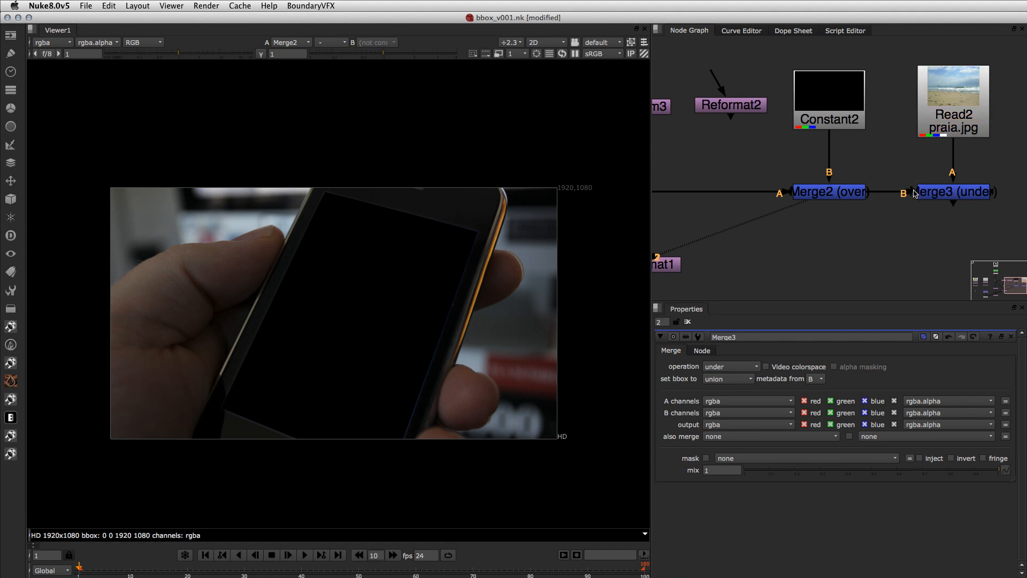
pyautogui.click(951, 197)
pyautogui.press('1')
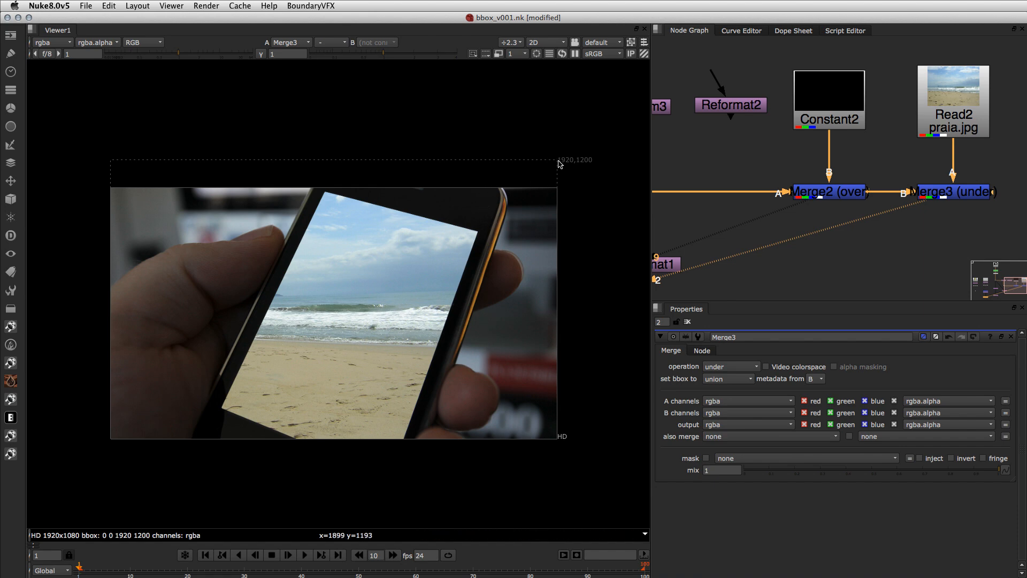
pyautogui.click(964, 130)
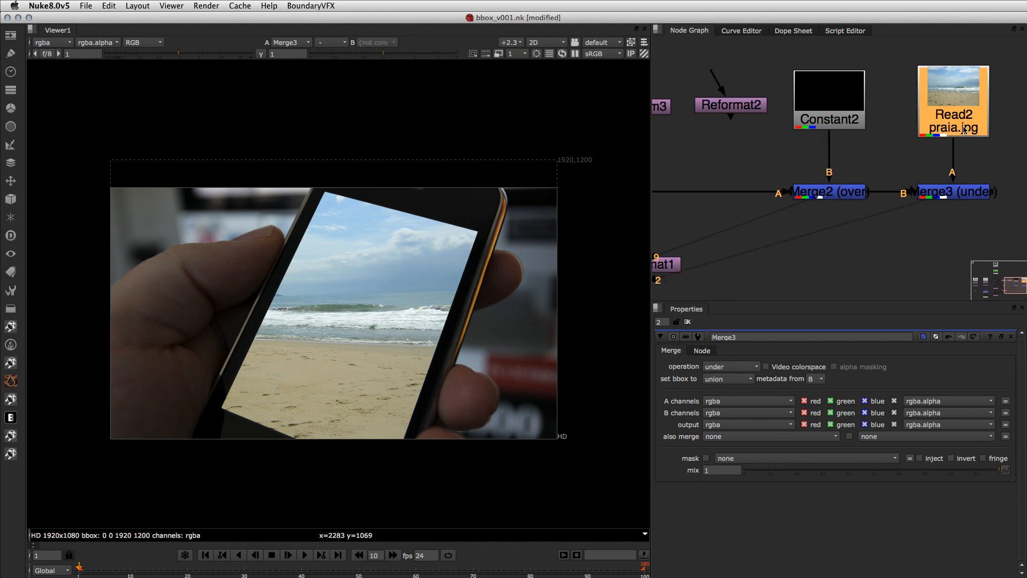
# - Adjust the spacing between the Read2 and Merge3 pair and the neighbouring Merge2, moving both nodes together
pyautogui.click(898, 255)
pyautogui.moveTo(910, 242); pyautogui.dragTo(877, 241, button='middle')
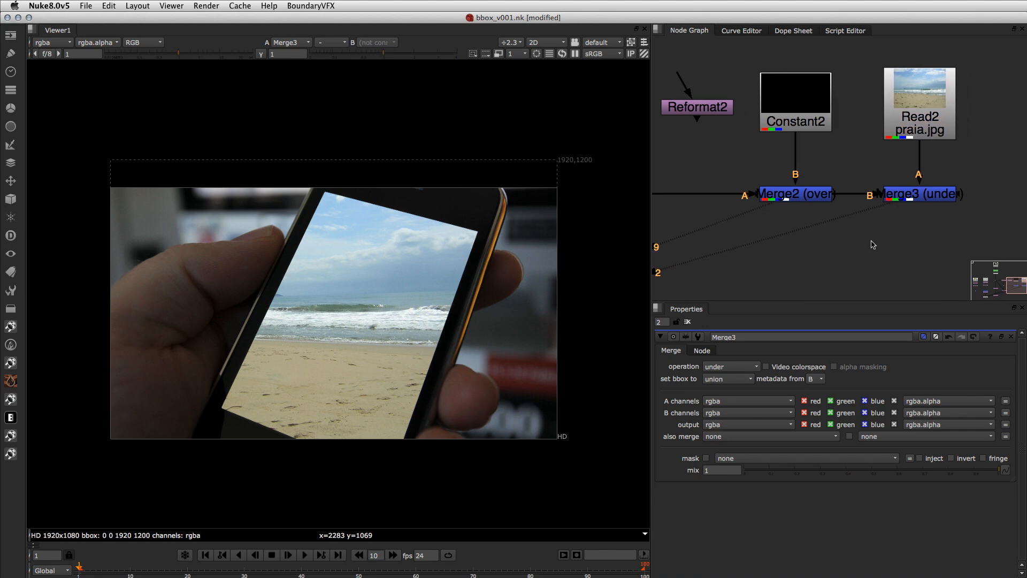
pyautogui.moveTo(985, 223); pyautogui.dragTo(847, 37)
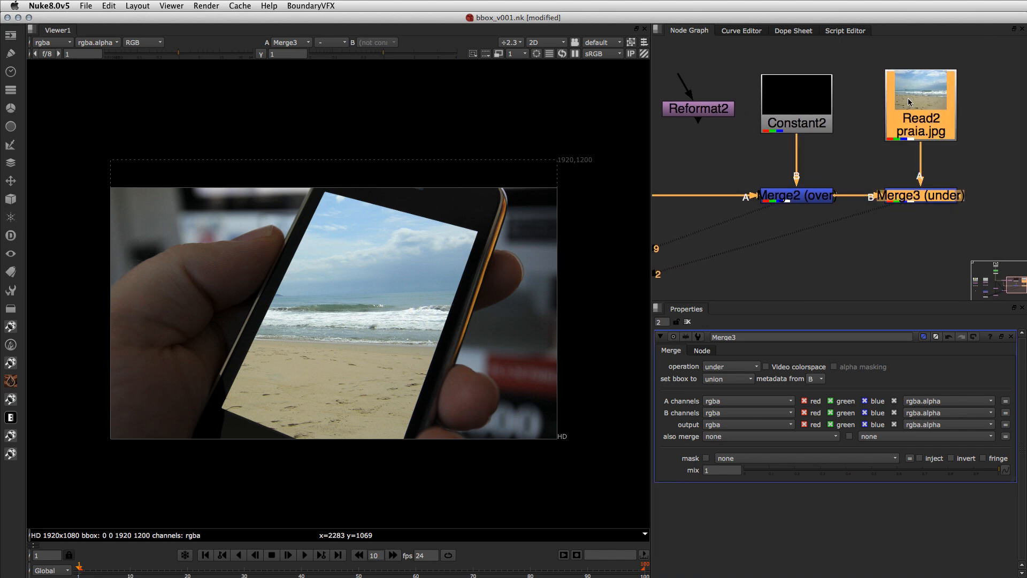
pyautogui.moveTo(910, 95); pyautogui.dragTo(938, 96)
pyautogui.click(886, 131)
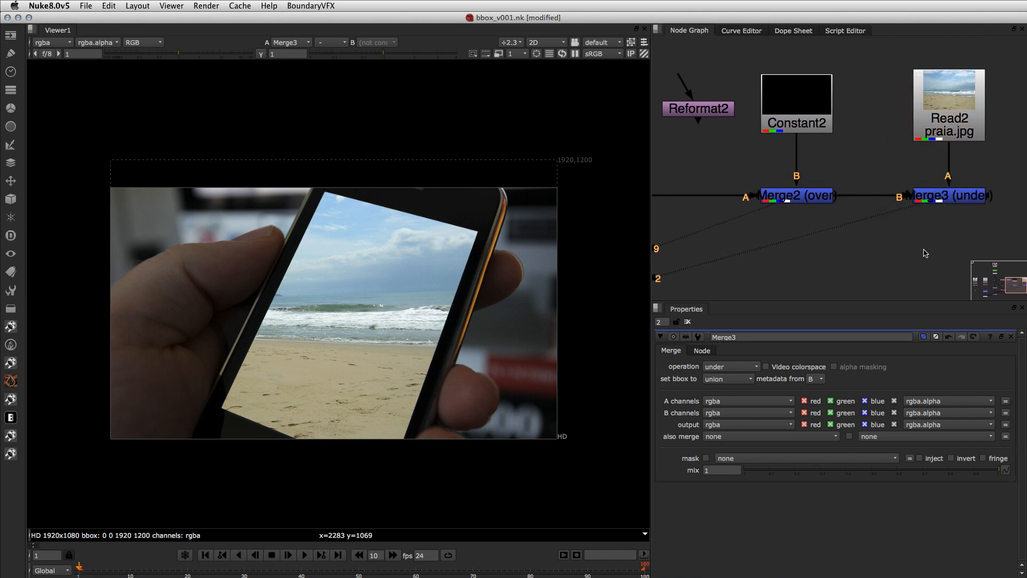
pyautogui.scroll(-3, 933, 256)
pyautogui.moveTo(897, 254); pyautogui.dragTo(836, 259, button='middle')
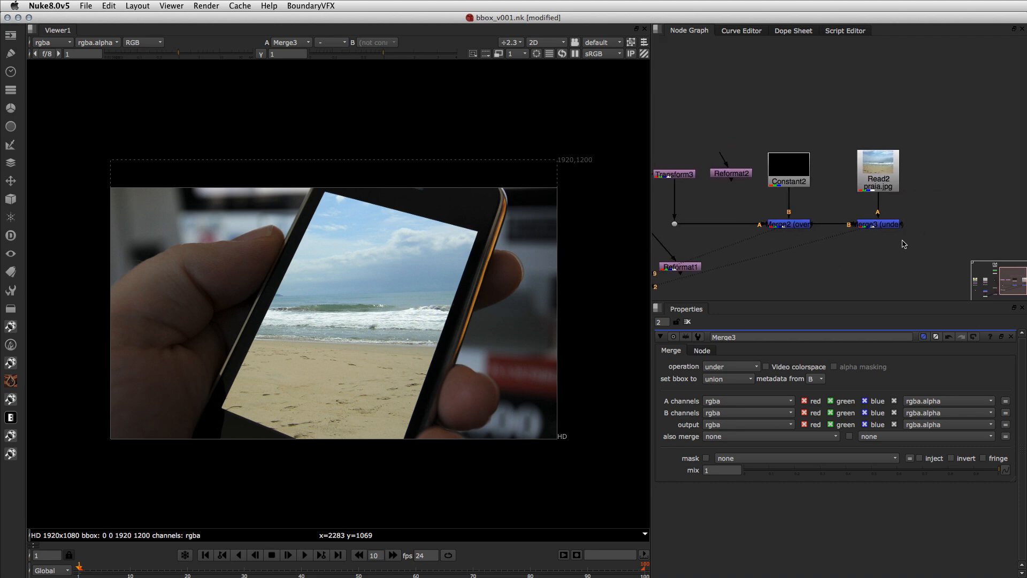
pyautogui.moveTo(915, 239); pyautogui.dragTo(848, 145)
pyautogui.moveTo(878, 176); pyautogui.dragTo(857, 177)
pyautogui.click(822, 119)
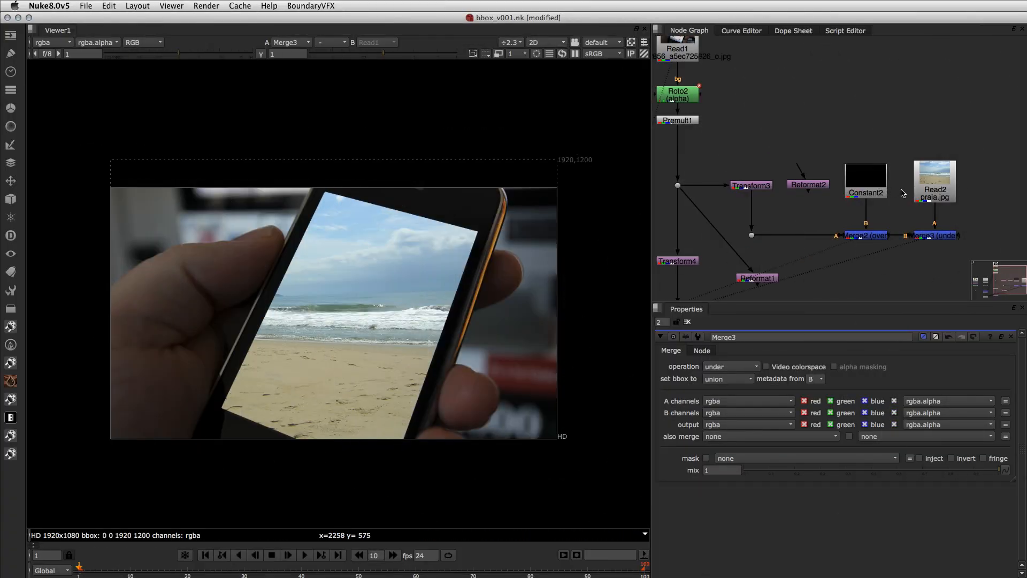
# - Insert a CornerPin node between Read2 and Merge3, and check its source corner values
pyautogui.click(938, 183)
pyautogui.press('Tab')
pyautogui.write('corn')
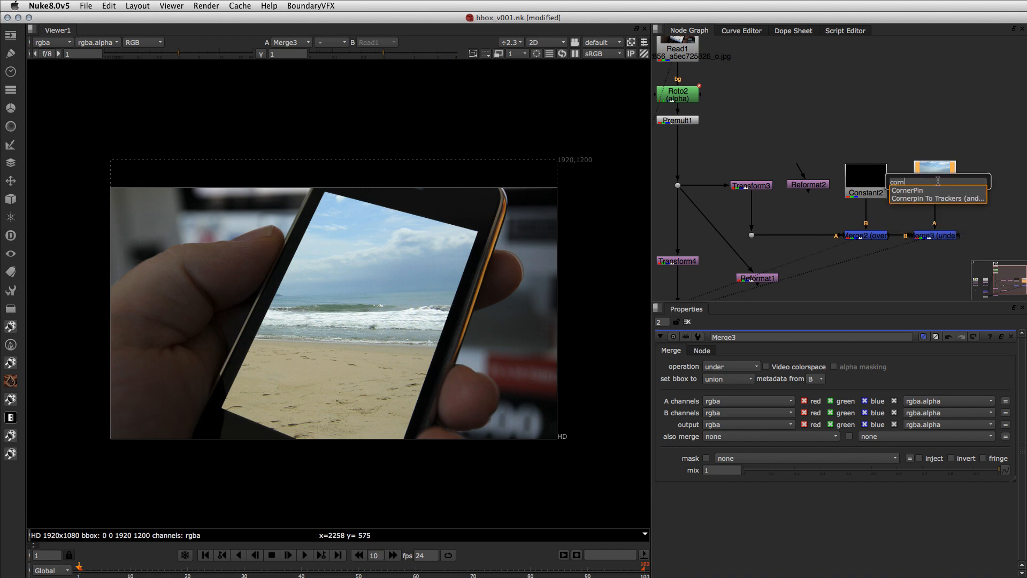
pyautogui.press('Down')
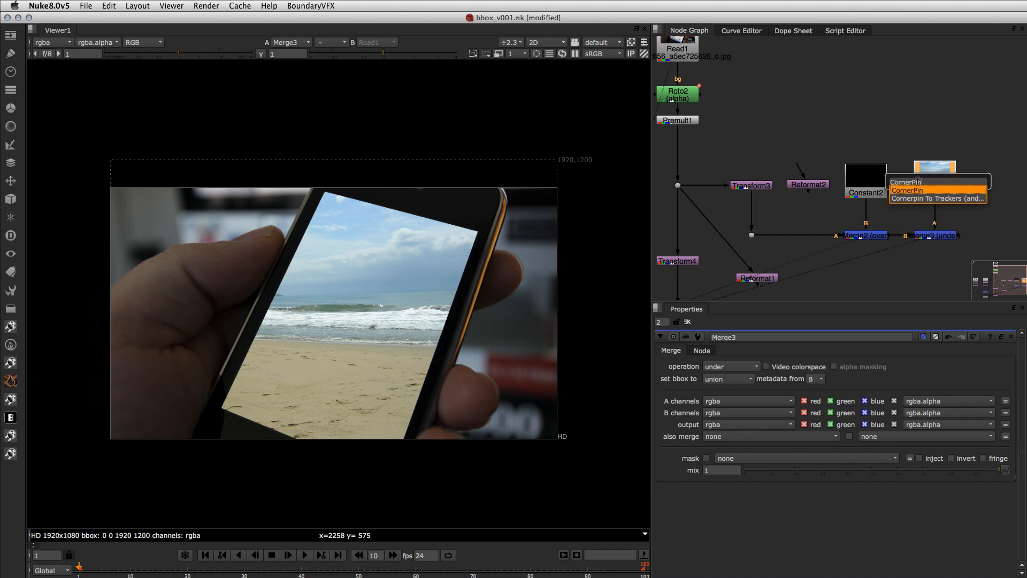
pyautogui.press('Return')
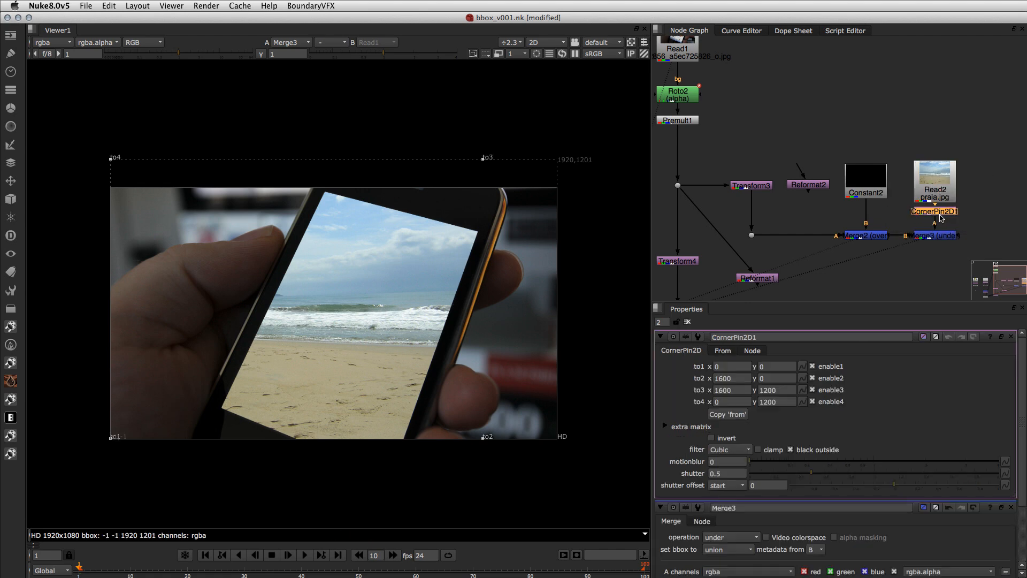
pyautogui.click(723, 351)
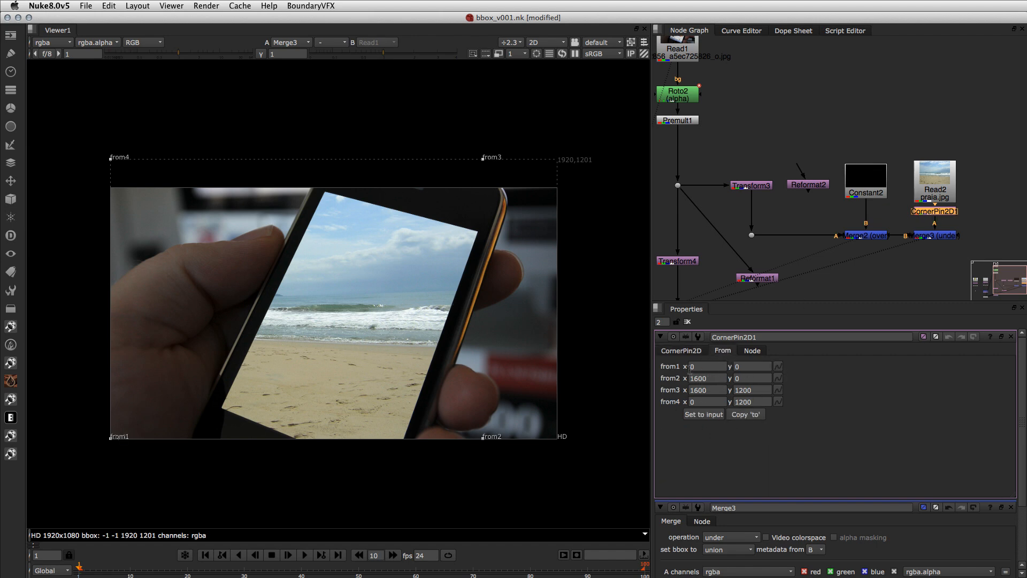
pyautogui.click(673, 352)
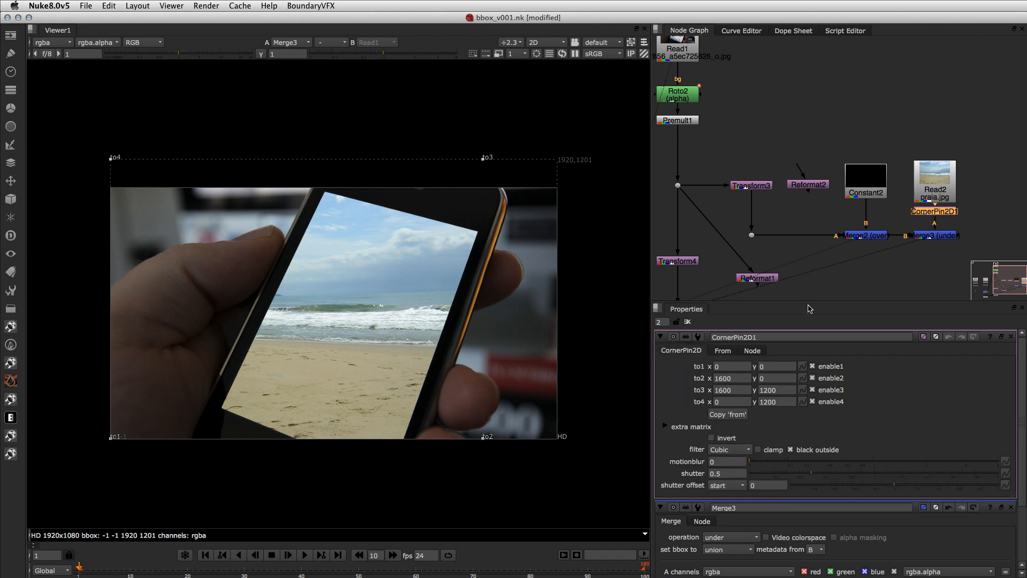
# - Pin the beach image to the phone screen, placing to4 about 908, 1056, to3 about 1590, 898, to2 about 1228, -146 and to1 about 458, 126
pyautogui.click(950, 235)
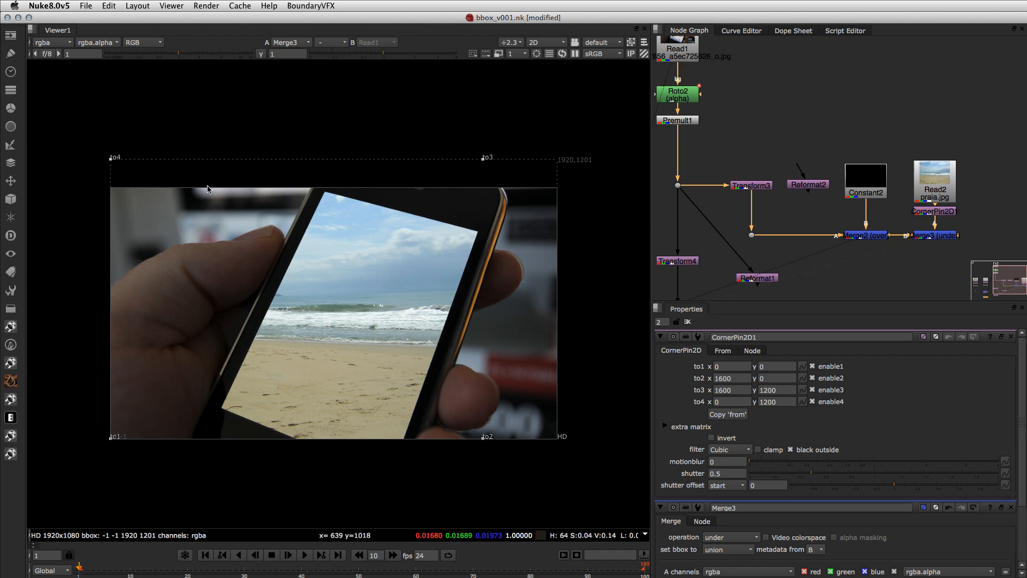
pyautogui.moveTo(111, 160); pyautogui.dragTo(323, 191)
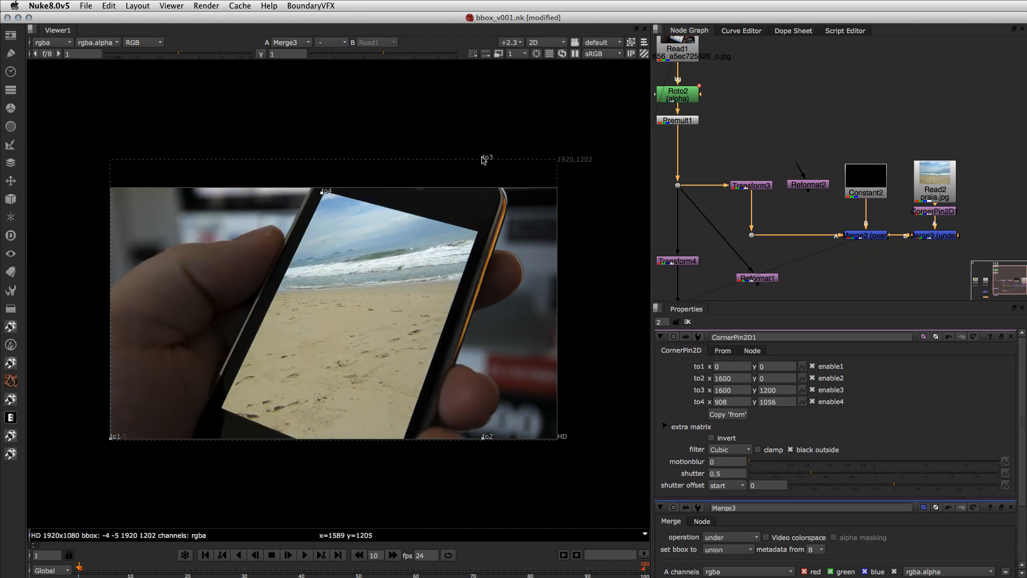
pyautogui.moveTo(483, 158); pyautogui.dragTo(481, 229)
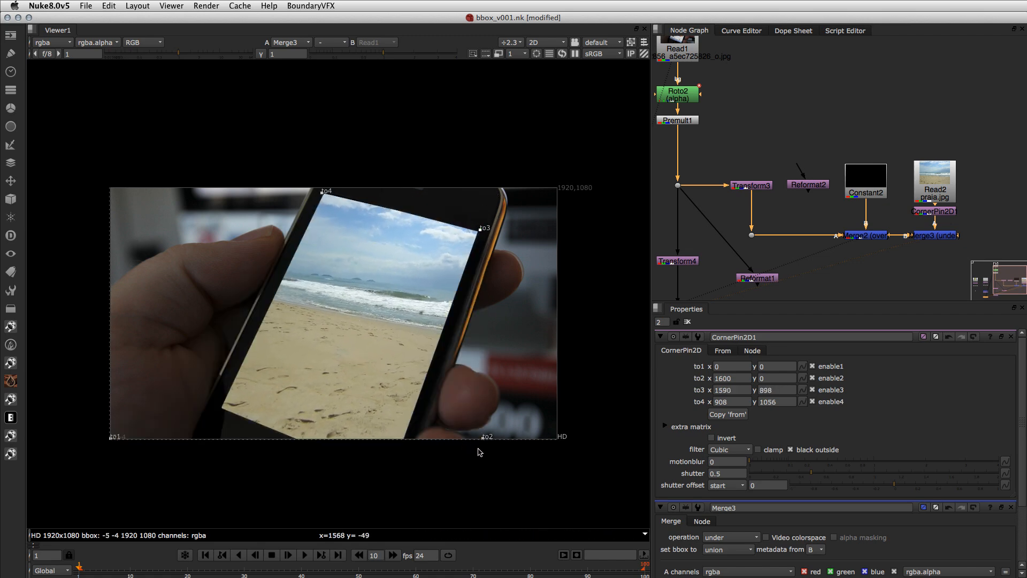
pyautogui.moveTo(483, 437); pyautogui.dragTo(401, 467)
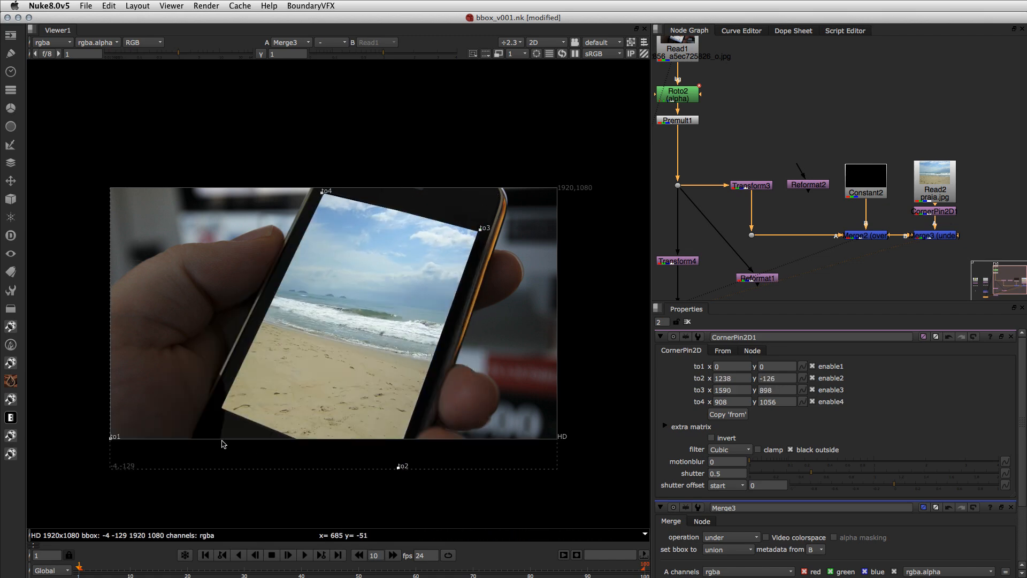
pyautogui.moveTo(110, 438); pyautogui.dragTo(223, 413)
pyautogui.moveTo(401, 467); pyautogui.dragTo(396, 471)
# - View the corner-pinned beach image on its own, and return the viewer to Merge3's composite
pyautogui.click(940, 214)
pyautogui.press('1')
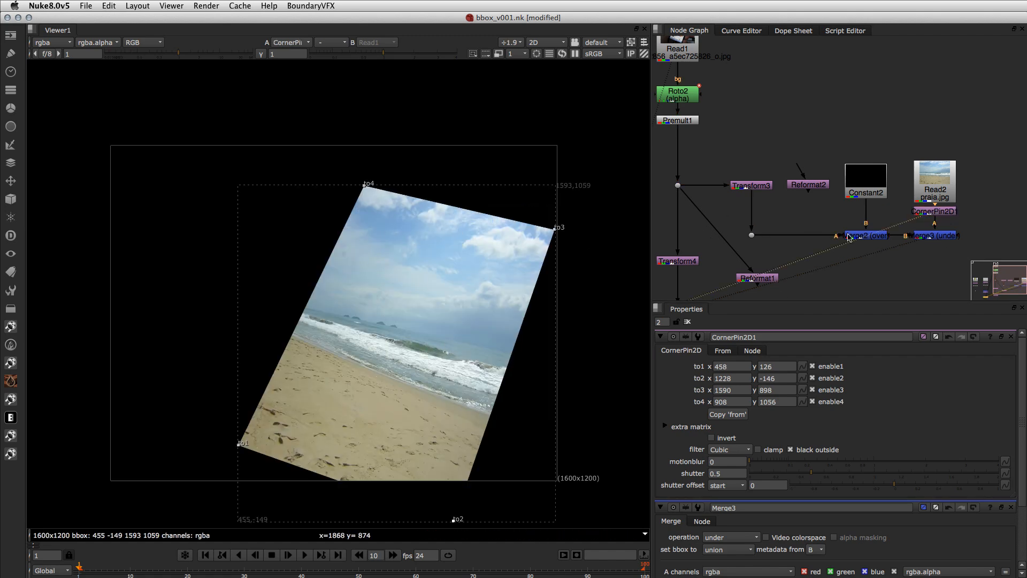
pyautogui.click(938, 241)
pyautogui.press('1')
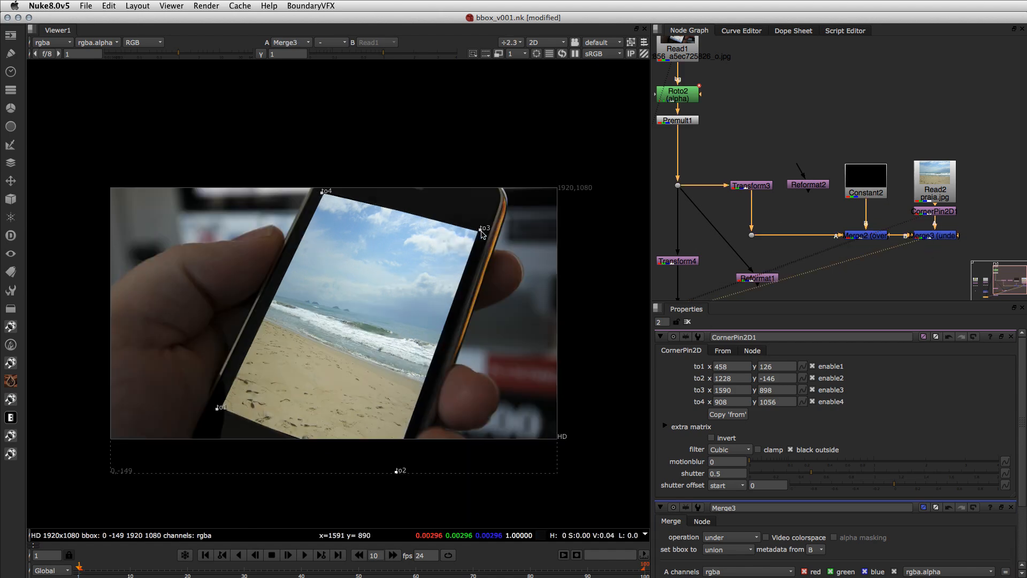
# - Refine the corner pin over the phone screen, moving to4 to about 898, 1070, to3 to about 1608, 890 and to2 to about 1210, -148
pyautogui.moveTo(480, 232); pyautogui.dragTo(481, 230)
pyautogui.moveTo(321, 194); pyautogui.dragTo(320, 189)
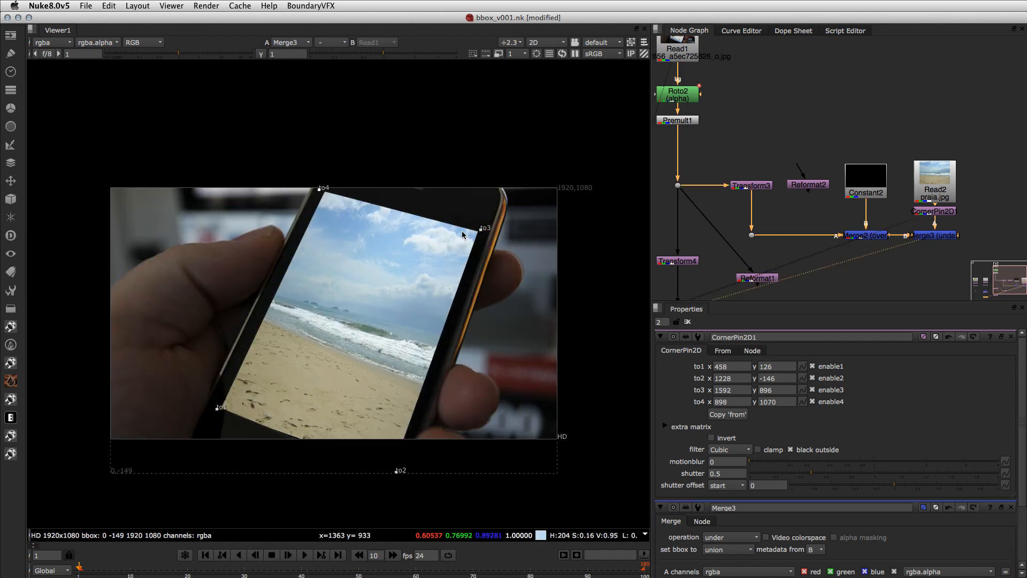
pyautogui.moveTo(481, 232); pyautogui.dragTo(485, 231)
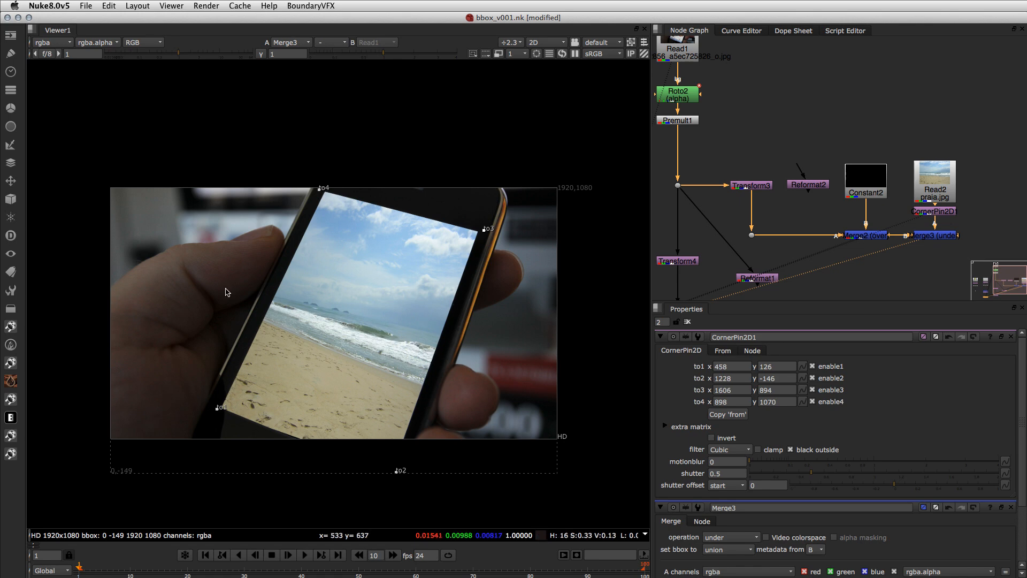
pyautogui.moveTo(397, 471); pyautogui.dragTo(393, 474)
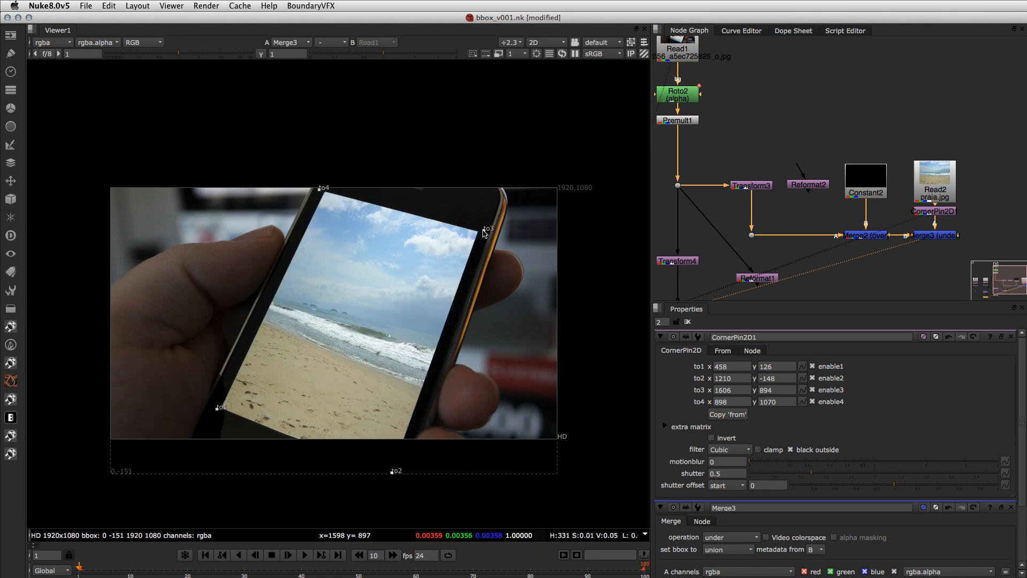
pyautogui.moveTo(485, 232); pyautogui.dragTo(485, 233)
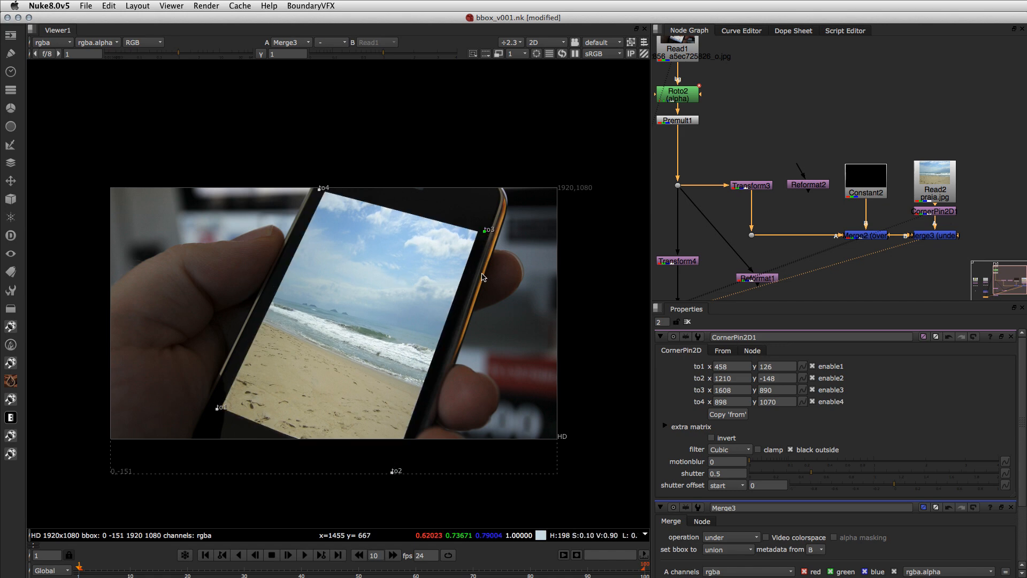
# - Move the Read2 node farther above the CornerPin node to leave room between them
pyautogui.moveTo(898, 113); pyautogui.dragTo(761, 53, button='middle')
pyautogui.moveTo(798, 122); pyautogui.dragTo(798, 91)
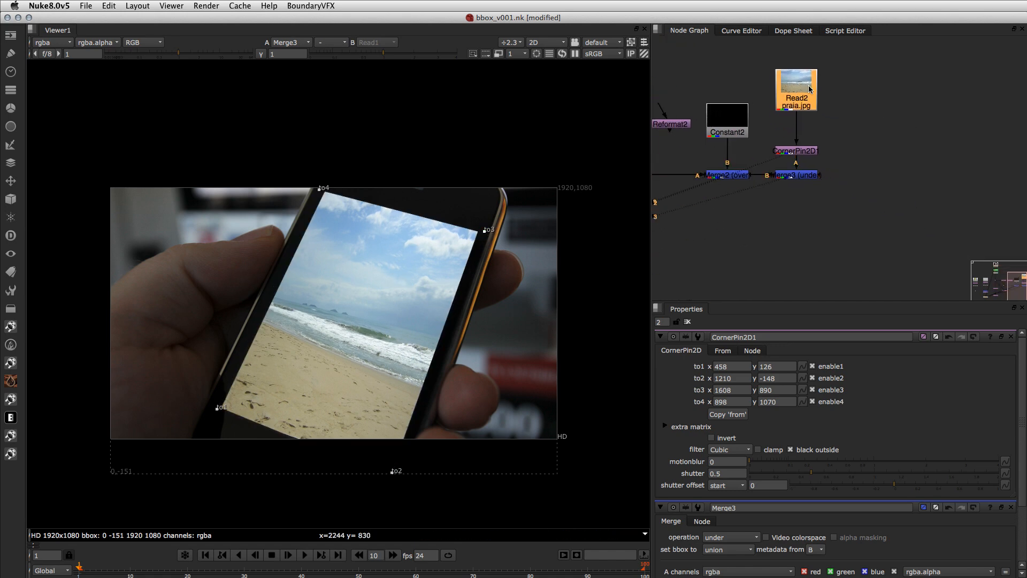
pyautogui.moveTo(819, 99); pyautogui.dragTo(782, 127, button='middle')
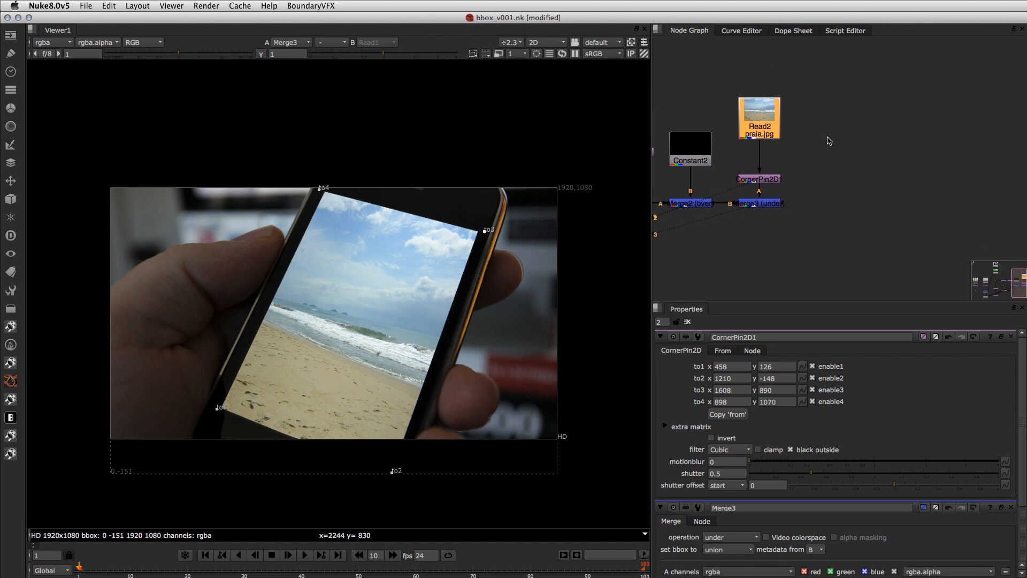
pyautogui.click(844, 138)
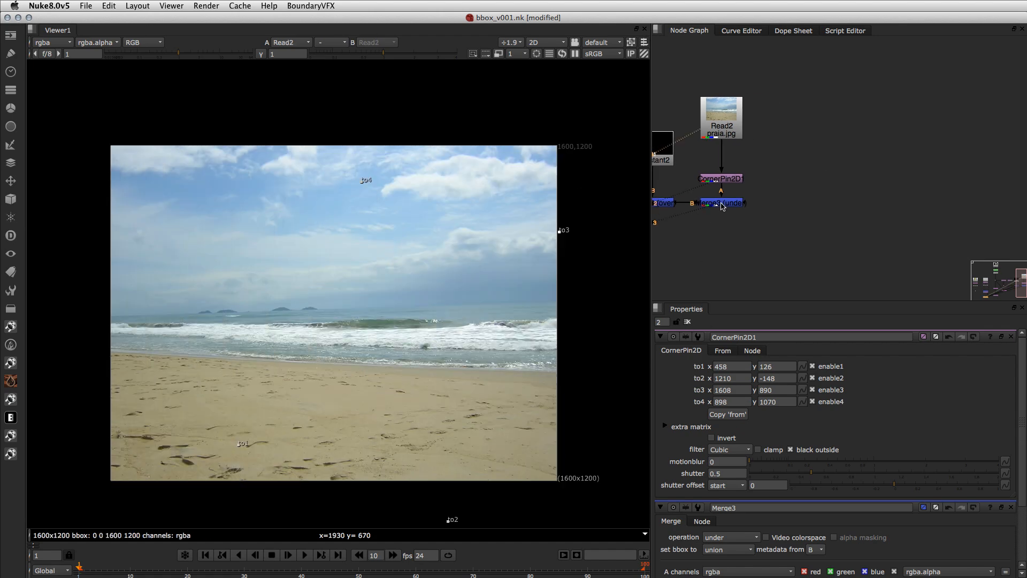
# - Show Merge3's composite in the viewer to examine the beach image on the phone
pyautogui.click(722, 204)
pyautogui.press('1')
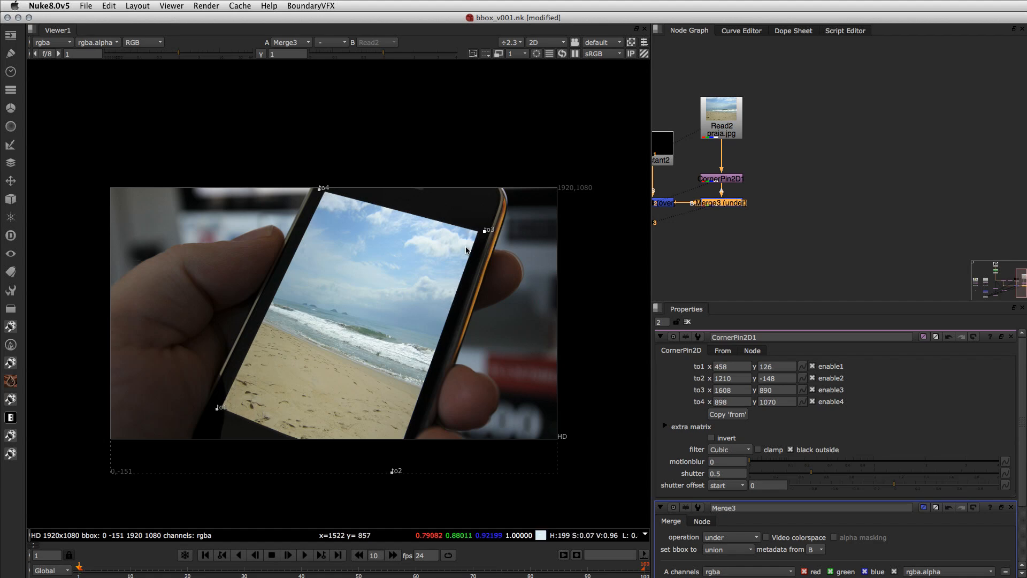
pyautogui.click(851, 198)
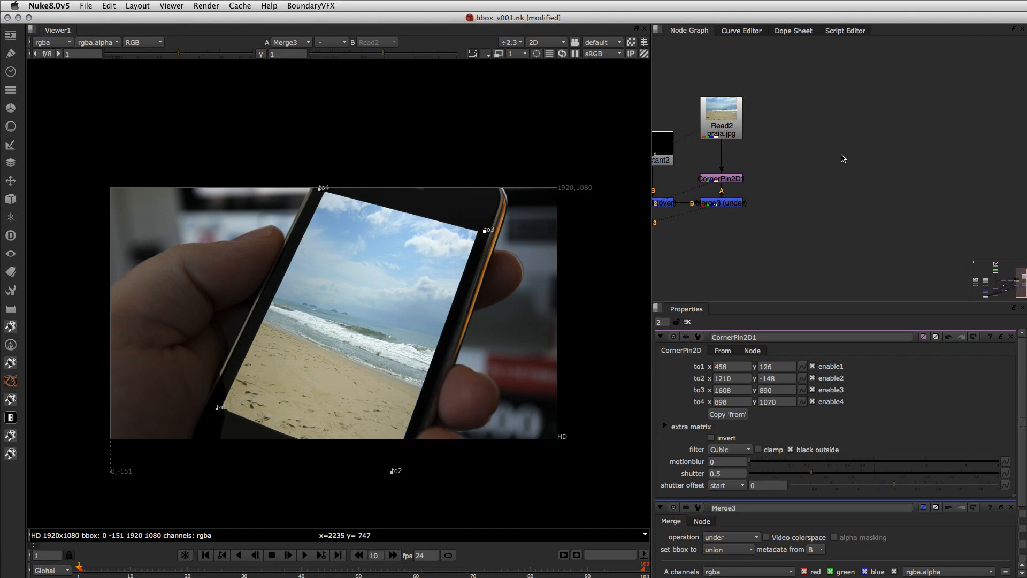
# - Define a new full size format named foto in the project settings, with a width of 1080 and a height of 1920
pyautogui.press('s')
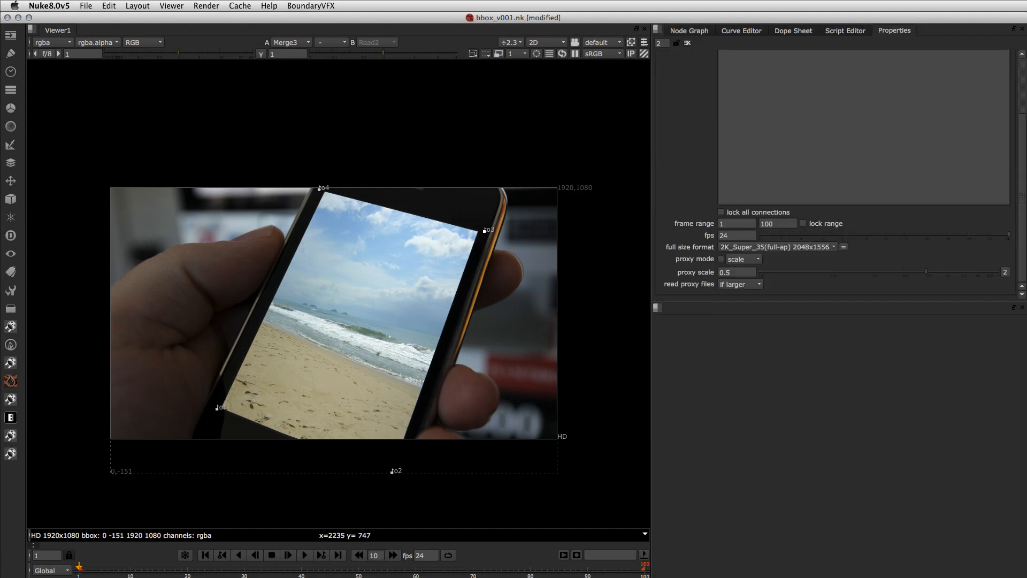
pyautogui.click(739, 247)
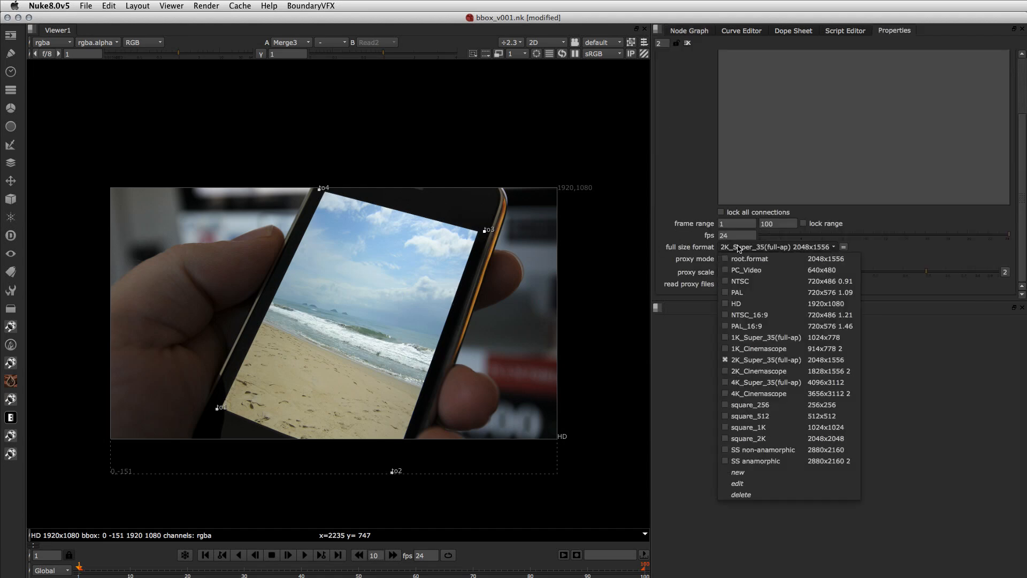
pyautogui.click(738, 473)
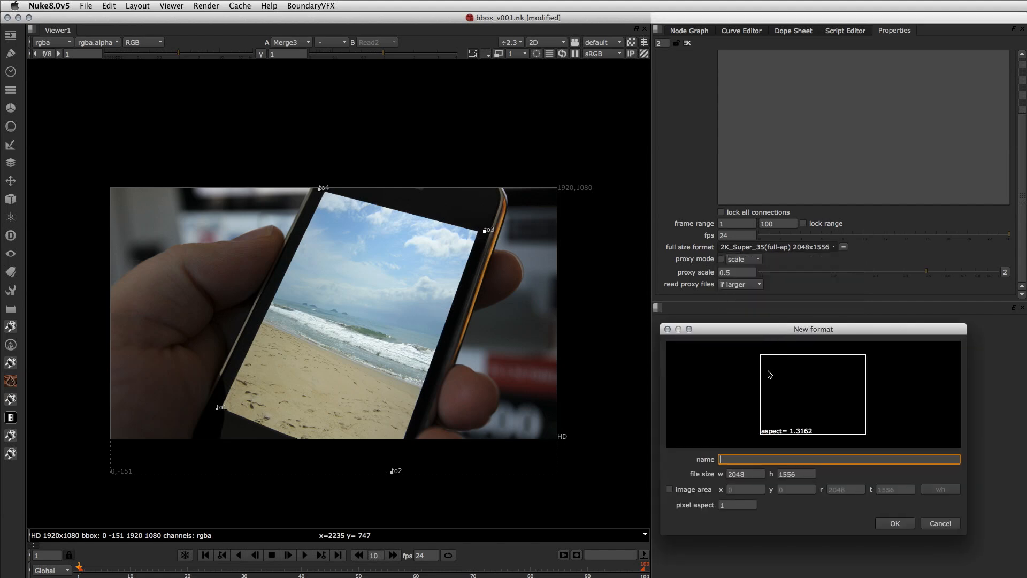
pyautogui.press('Tab')
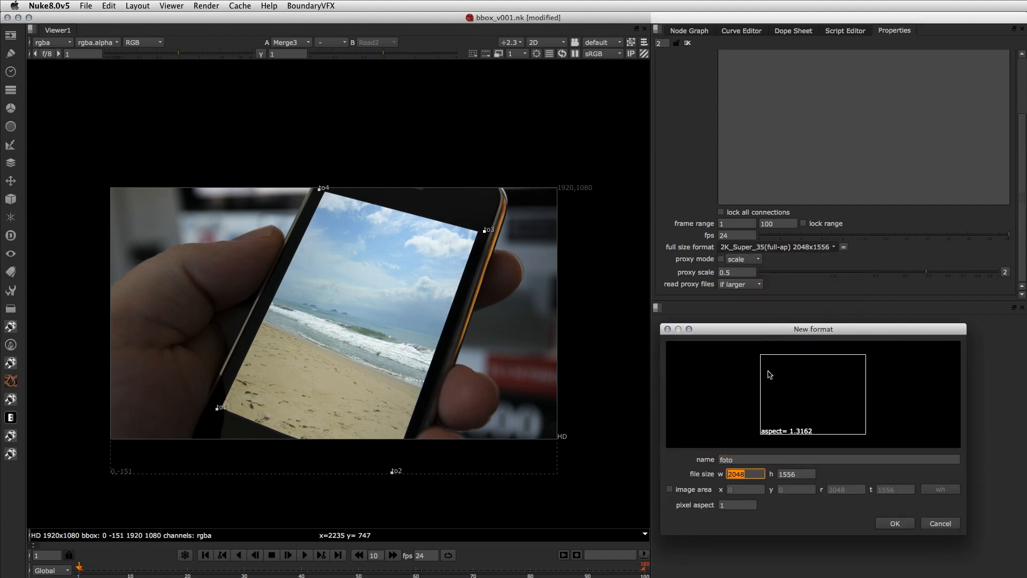
pyautogui.write('1080')
pyautogui.press('Tab')
pyautogui.write('1')
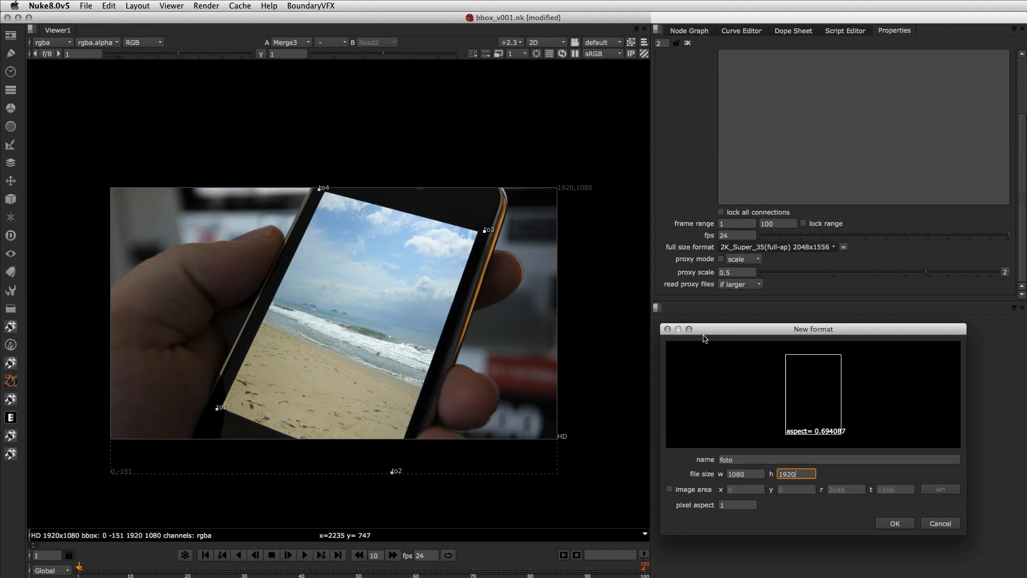
# - Halve the foto format's dimensions to 540 × 960 and create the format
pyautogui.write('/2')
pyautogui.click(752, 474)
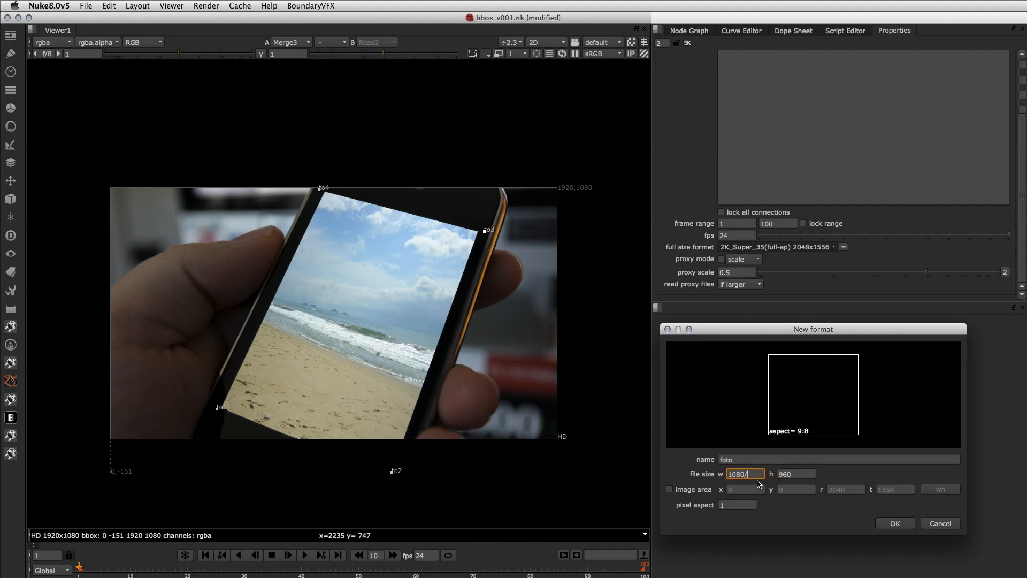
pyautogui.press('Return')
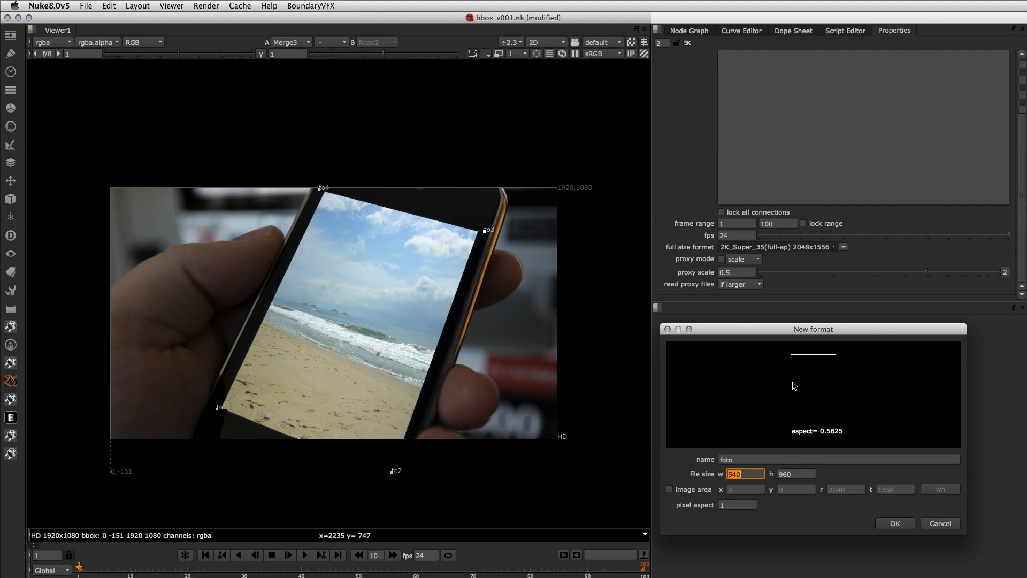
pyautogui.click(898, 524)
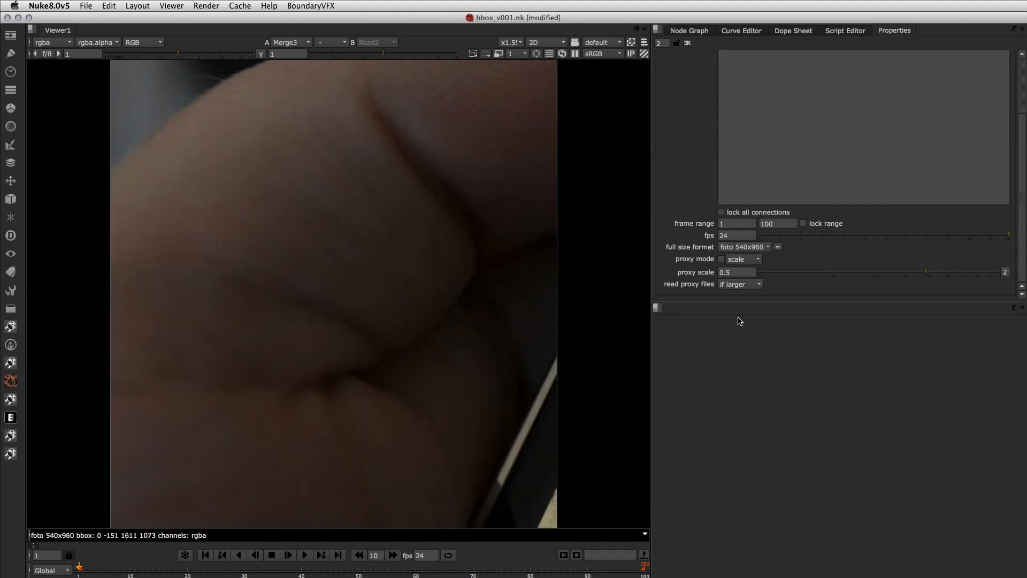
# - Set the project's full size format to HD 1920x1080
pyautogui.click(741, 247)
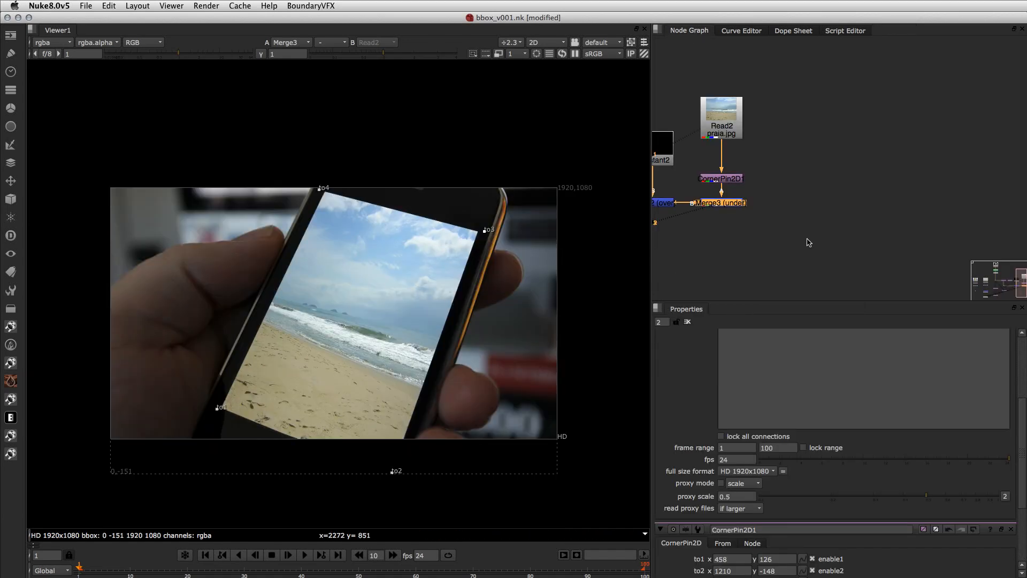
# - Add a Reformat node fed by the beach photo Read2 and show its output in the viewer
pyautogui.click(818, 188)
pyautogui.press('Tab')
pyautogui.write('ref')
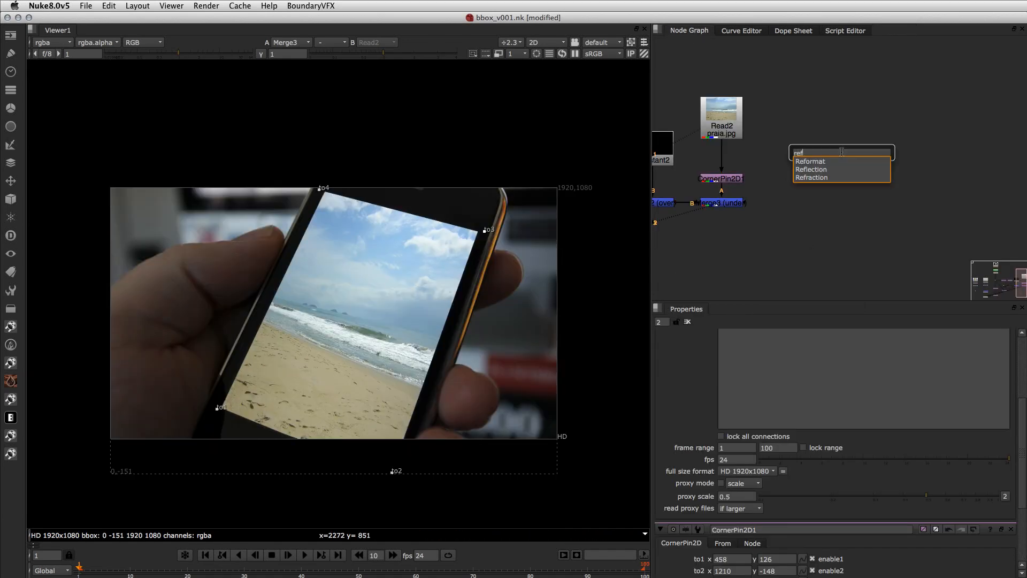
pyautogui.press('Return')
pyautogui.moveTo(774, 166); pyautogui.dragTo(732, 130)
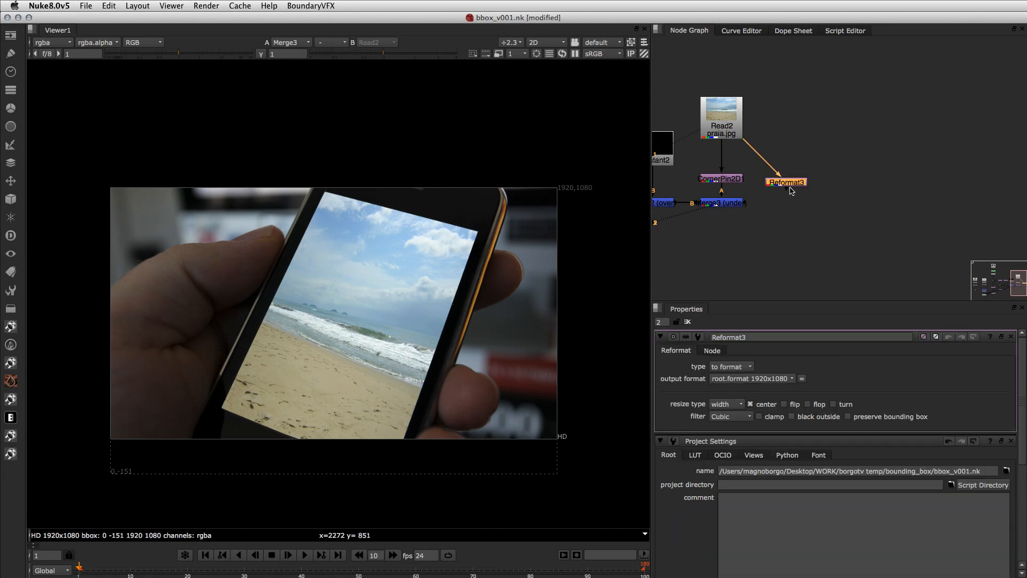
pyautogui.moveTo(785, 184); pyautogui.dragTo(798, 177)
pyautogui.press('1')
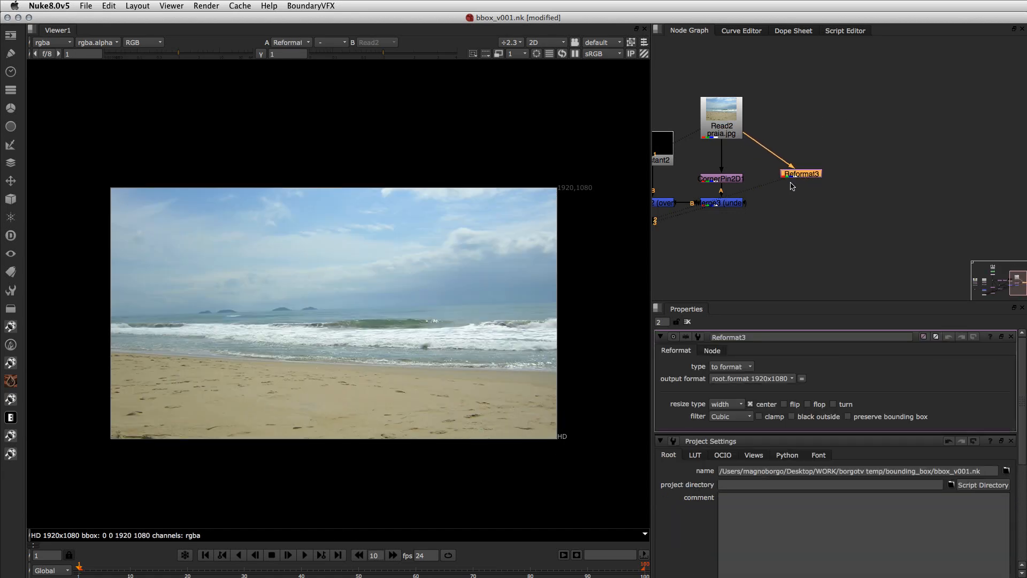
# - Set Reformat3's output format to foto 540x960
pyautogui.click(747, 379)
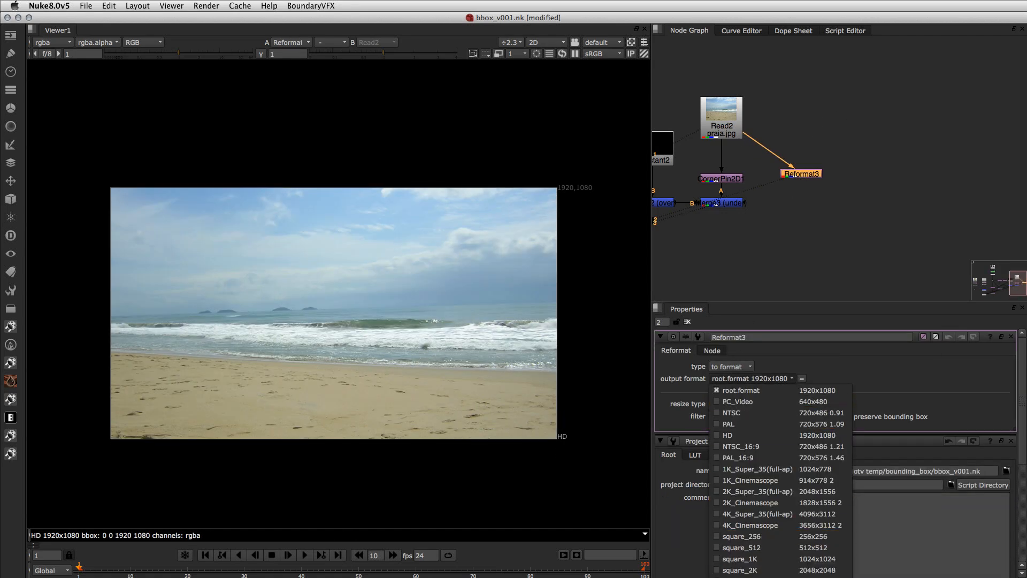
pyautogui.click(749, 576)
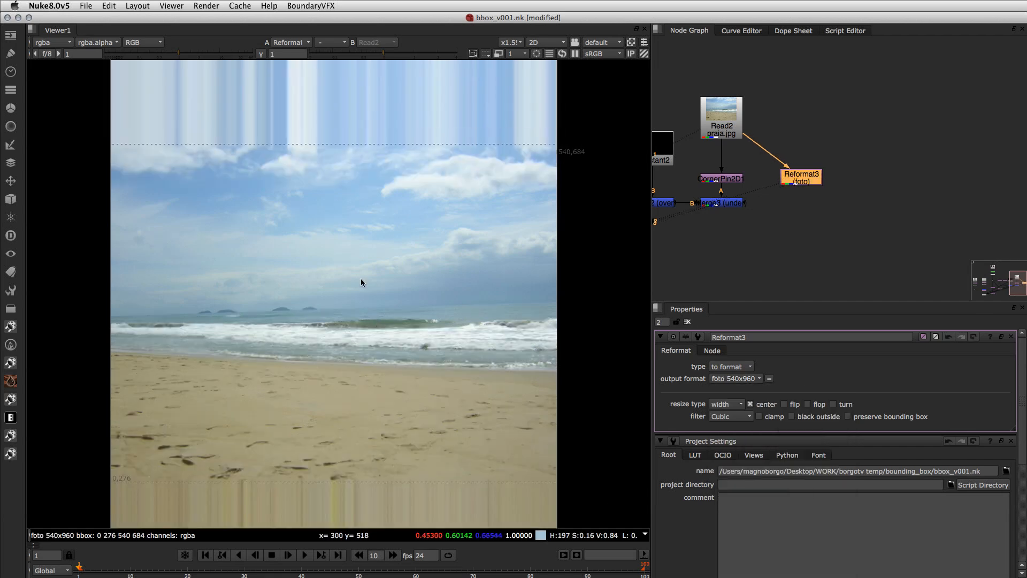
pyautogui.scroll(-3, 409, 255)
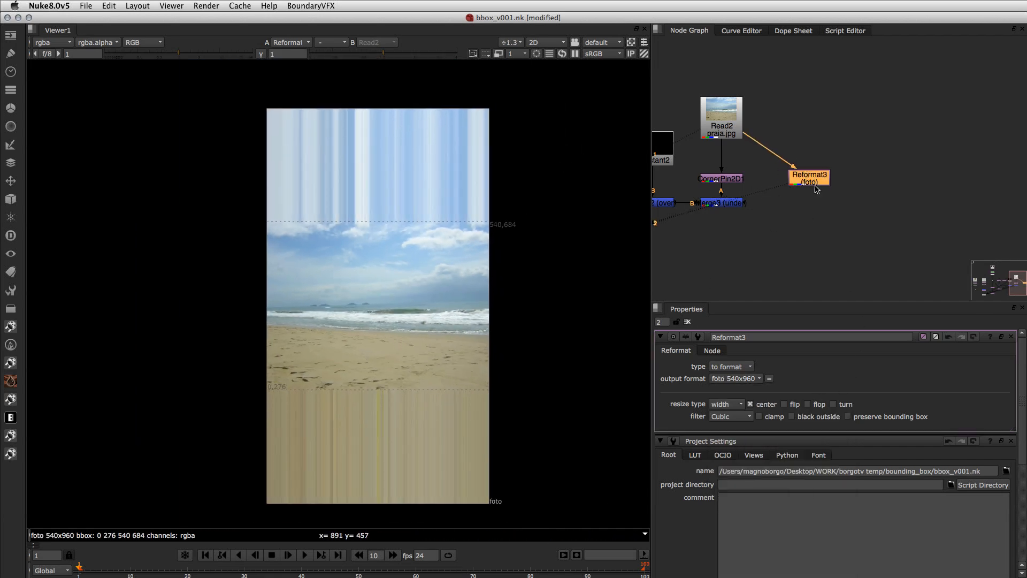
# - In Reformat3, enable turn and black outside, and set the resize type to height
pyautogui.click(834, 404)
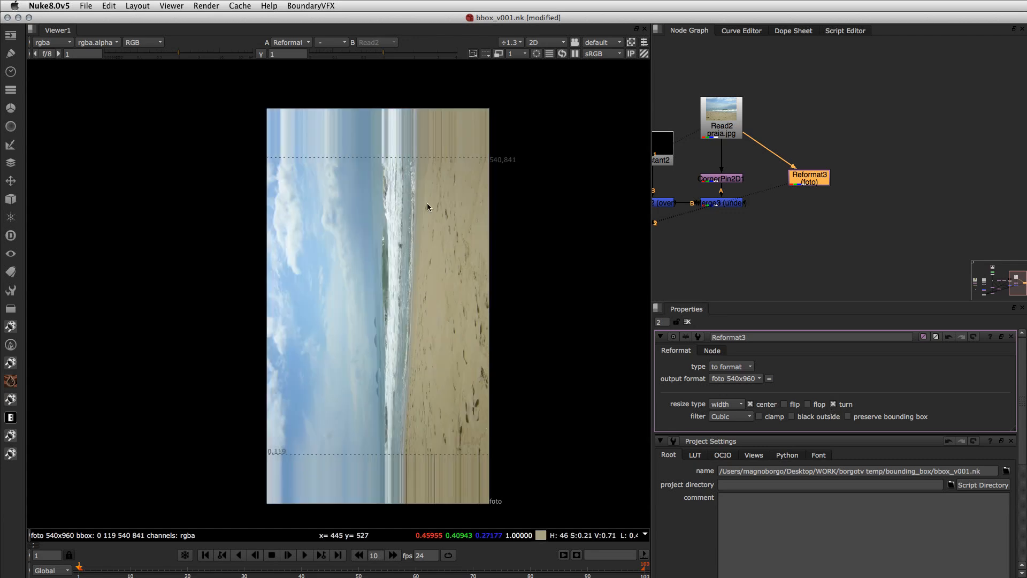
pyautogui.moveTo(818, 177); pyautogui.dragTo(828, 184)
pyautogui.click(805, 421)
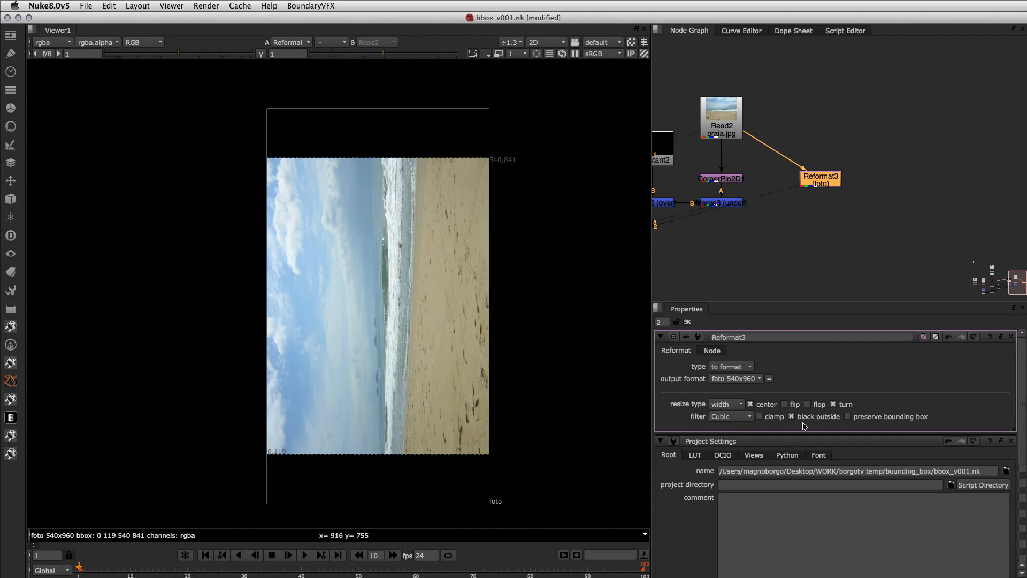
pyautogui.click(741, 404)
pyautogui.click(728, 417)
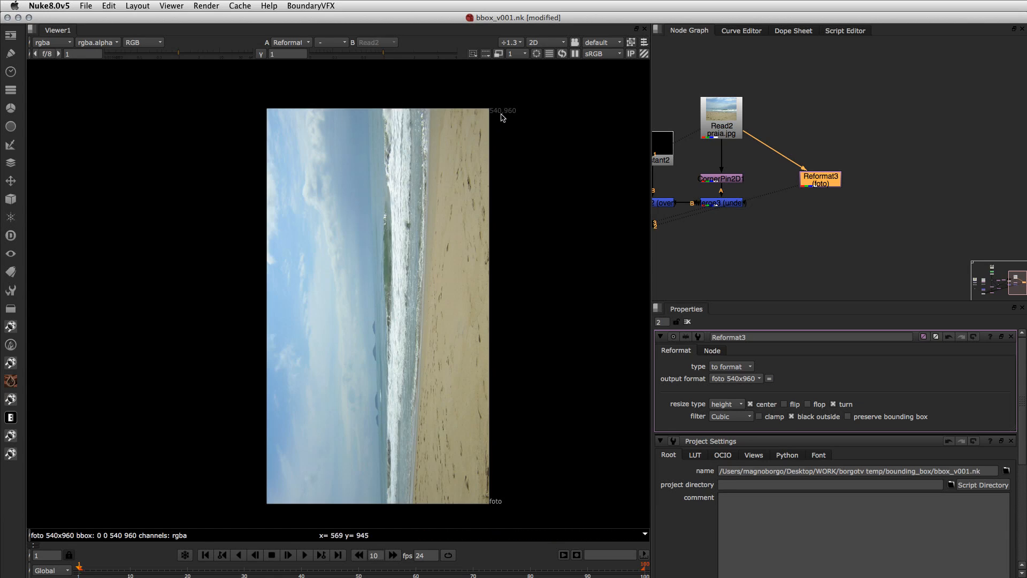
pyautogui.moveTo(821, 184); pyautogui.dragTo(815, 182)
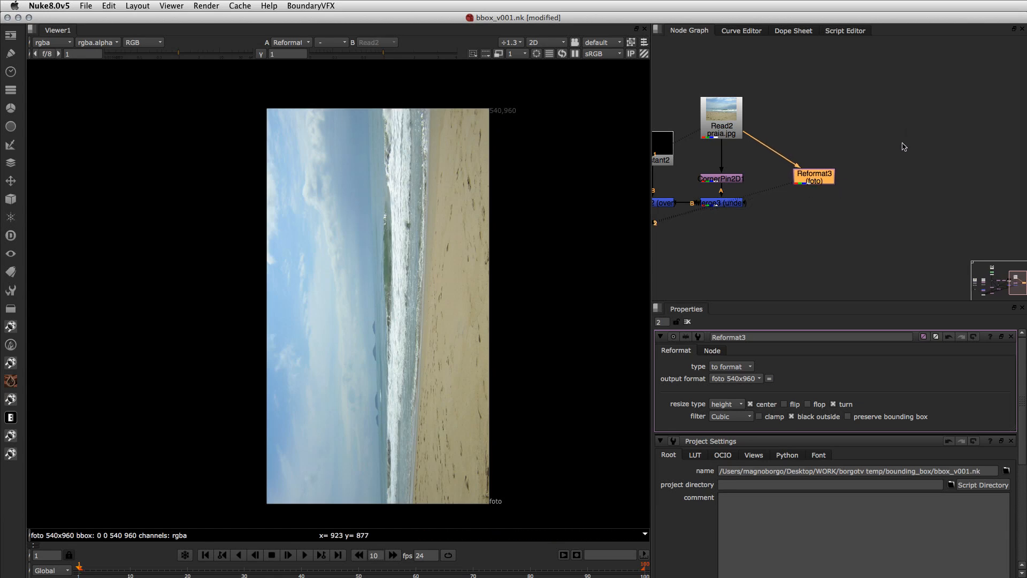
# - Add an unconnected Grade node and set its multiply green and blue channels to 0
pyautogui.click(877, 154)
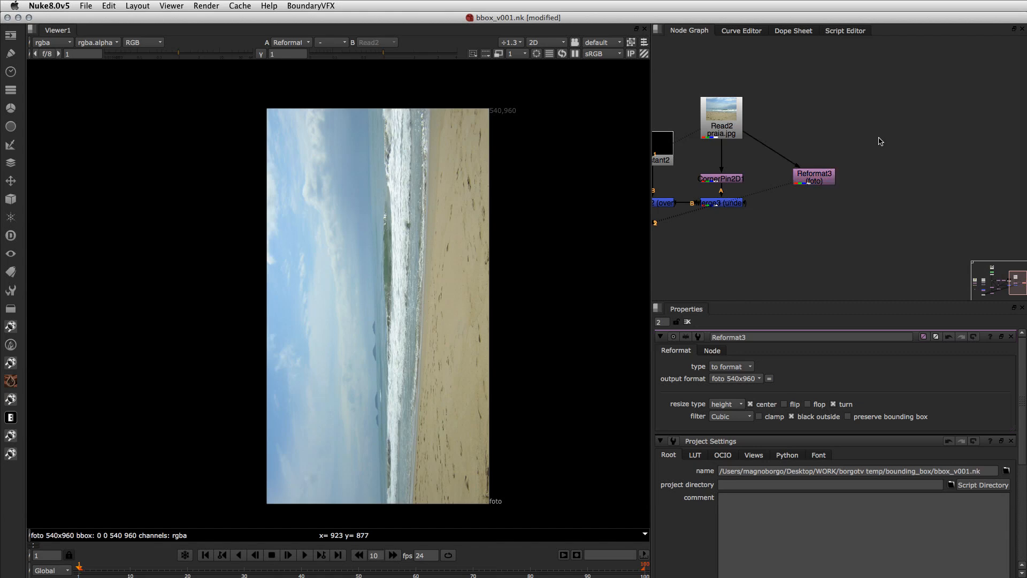
pyautogui.press('g')
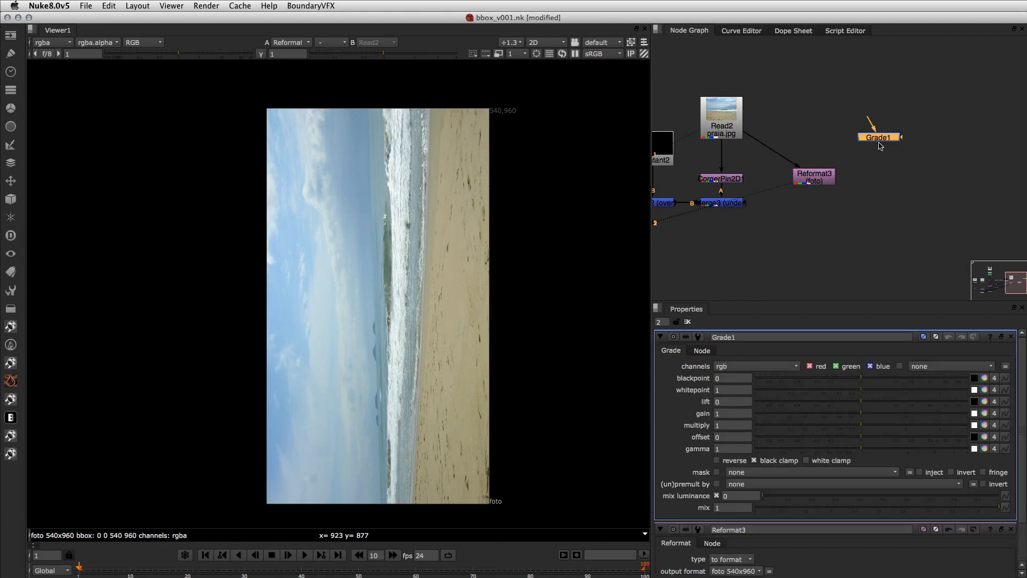
pyautogui.click(995, 425)
pyautogui.doubleClick(768, 425)
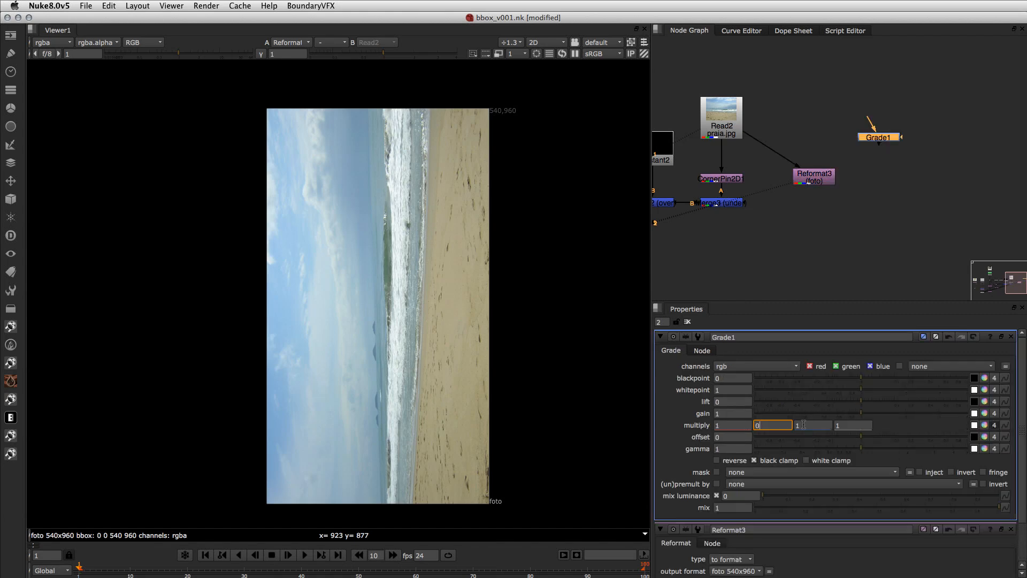
pyautogui.write('0')
pyautogui.press('Tab')
pyautogui.write('0')
pyautogui.click(872, 160)
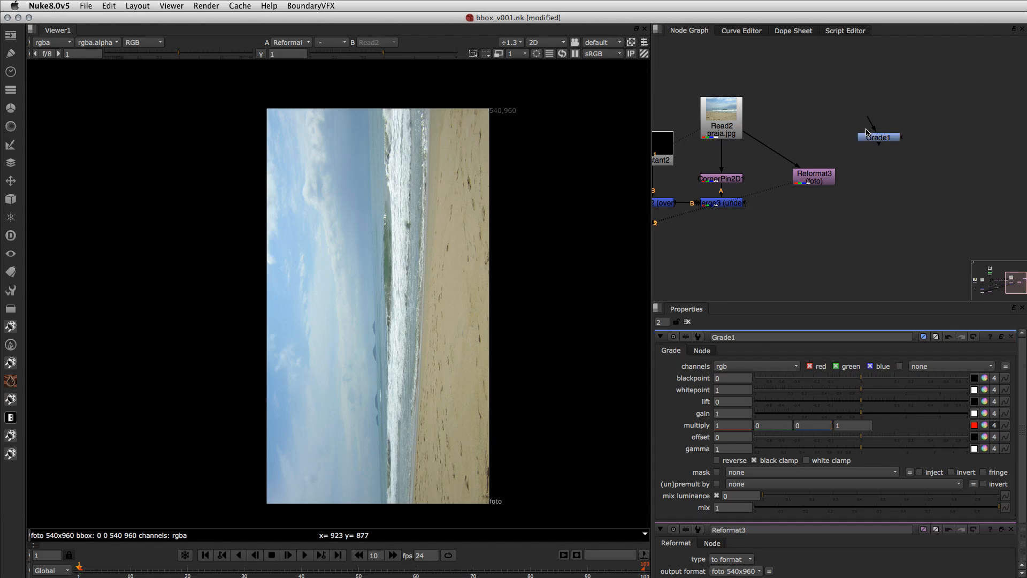
# - Connect Grade1's input to Reformat3 and show the red-tinted result in the viewer
pyautogui.moveTo(873, 124); pyautogui.dragTo(808, 176)
pyautogui.moveTo(878, 139); pyautogui.dragTo(888, 179)
pyautogui.press('2')
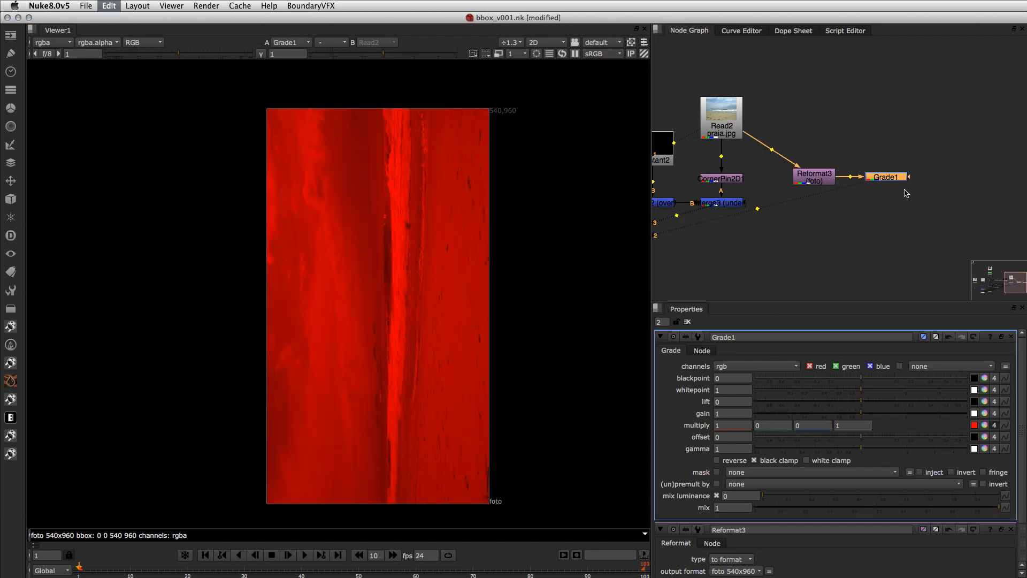
# - Duplicate Grade1 and set the copy's multiply to red 0 and green 1
pyautogui.press('g')
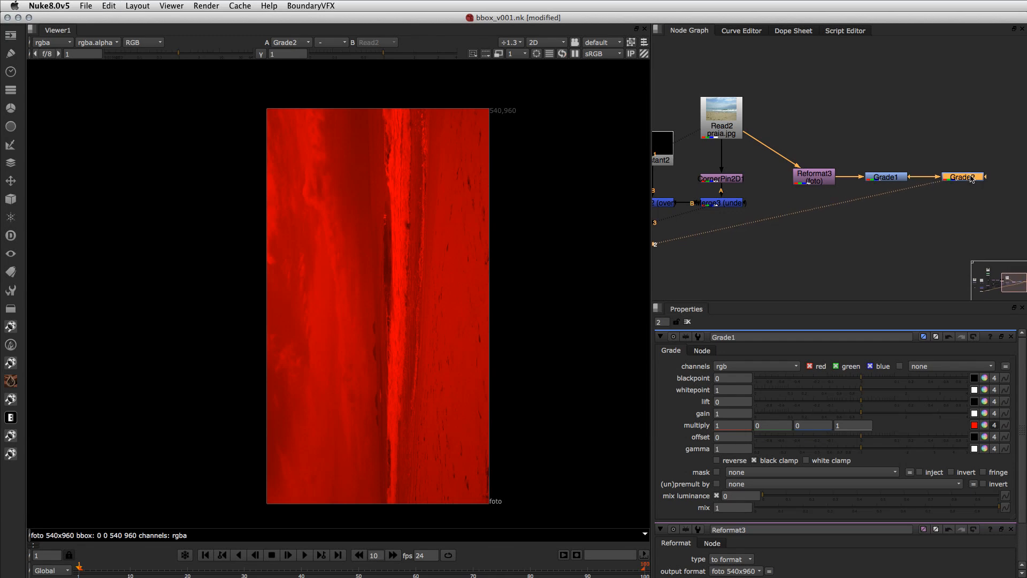
pyautogui.moveTo(721, 425); pyautogui.dragTo(697, 424)
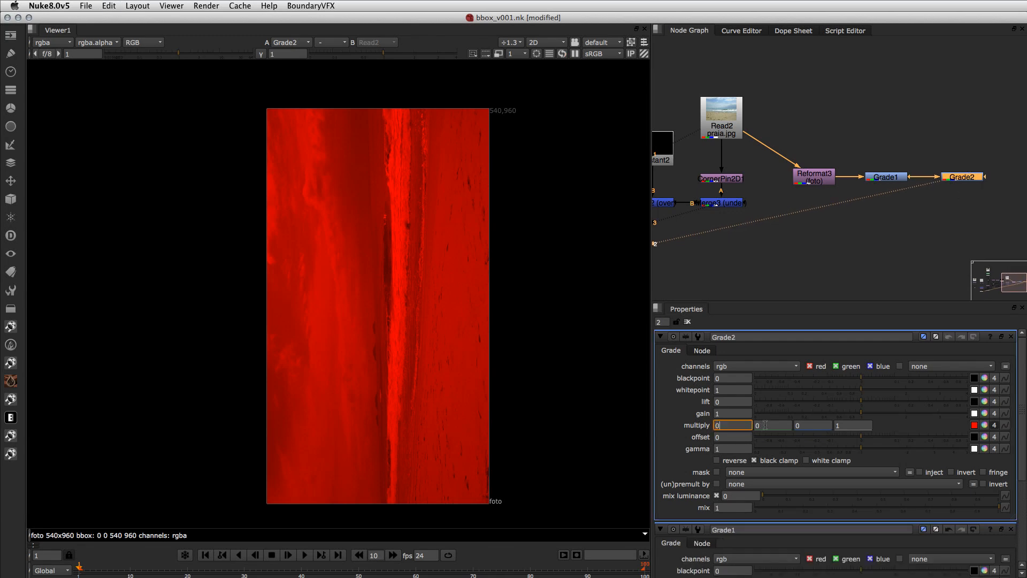
pyautogui.moveTo(765, 425); pyautogui.dragTo(752, 426)
pyautogui.write('1')
pyautogui.press('Return')
# - Arrange Grade1 and Grade2 side by side below Reformat3, each connected directly to it
pyautogui.click(894, 229)
pyautogui.moveTo(937, 177); pyautogui.dragTo(919, 198)
pyautogui.moveTo(893, 177); pyautogui.dragTo(821, 234)
pyautogui.moveTo(966, 178); pyautogui.dragTo(894, 232)
pyautogui.moveTo(878, 211); pyautogui.dragTo(820, 180)
pyautogui.moveTo(896, 231); pyautogui.dragTo(816, 178)
# - Duplicate Grade2 as a third branch from Reformat3 and set its multiply to green 0 and blue 1
pyautogui.press('super+c')
pyautogui.click(939, 223)
pyautogui.press('super+v')
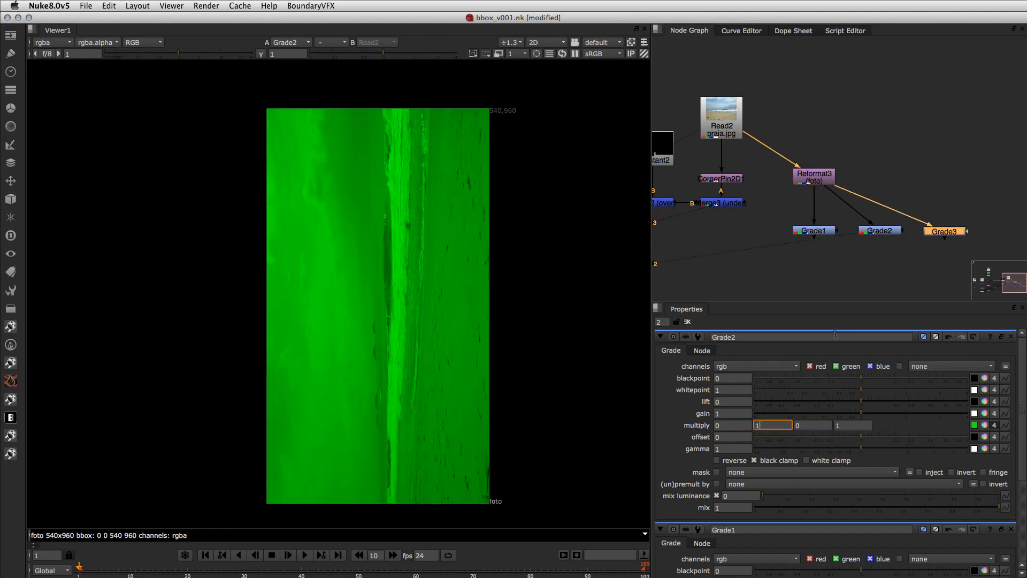
pyautogui.doubleClick(942, 236)
pyautogui.doubleClick(766, 429)
pyautogui.write('0')
pyautogui.press('Tab')
pyautogui.write('1')
pyautogui.press('Return')
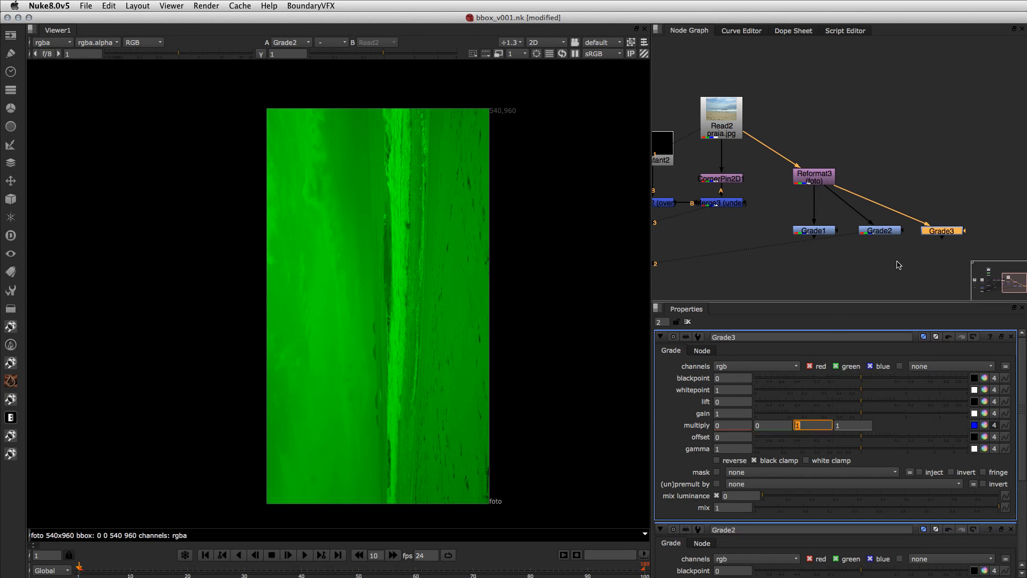
# - View Grade1, Grade2 and Grade3 in turn through viewer inputs 1, 2 and 3
pyautogui.press('2')
pyautogui.click(805, 231)
pyautogui.press('1')
pyautogui.click(880, 230)
pyautogui.press('2')
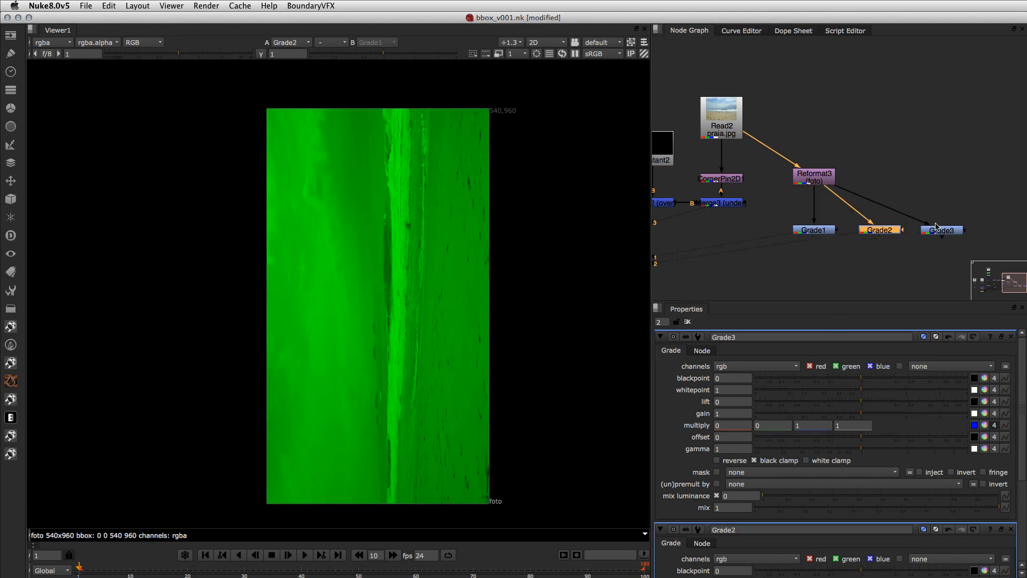
pyautogui.click(939, 231)
pyautogui.press('3')
pyautogui.click(855, 279)
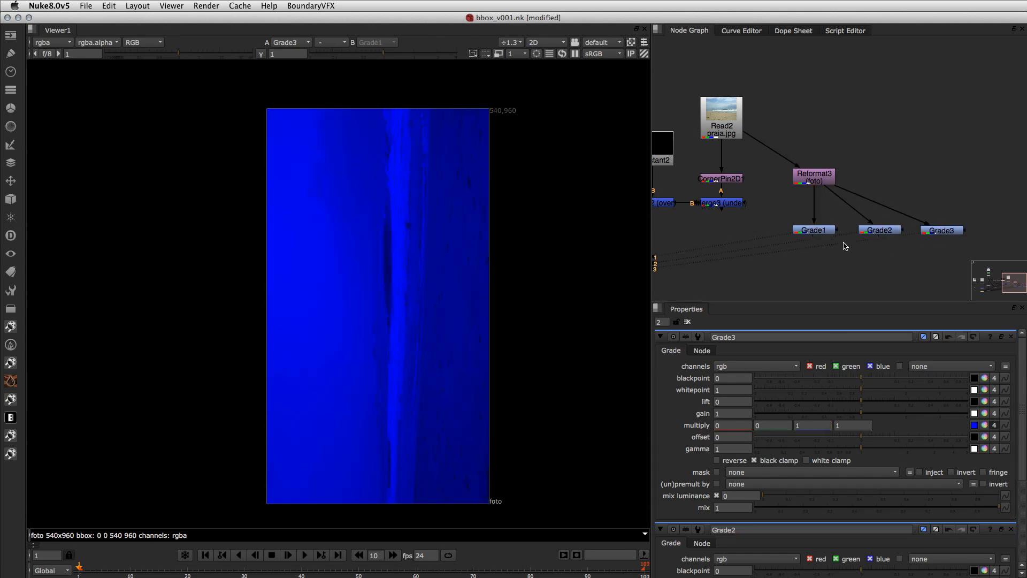
# - Add a Merge node below the grades with Grade1 as input A and Grade2 as input B
pyautogui.moveTo(899, 259); pyautogui.dragTo(872, 183, button='middle')
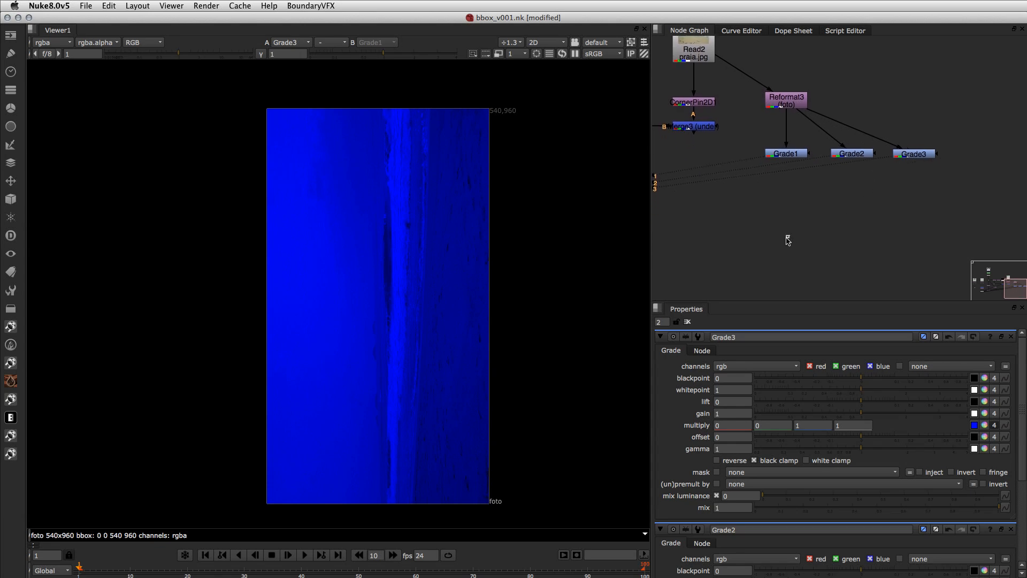
pyautogui.press('m')
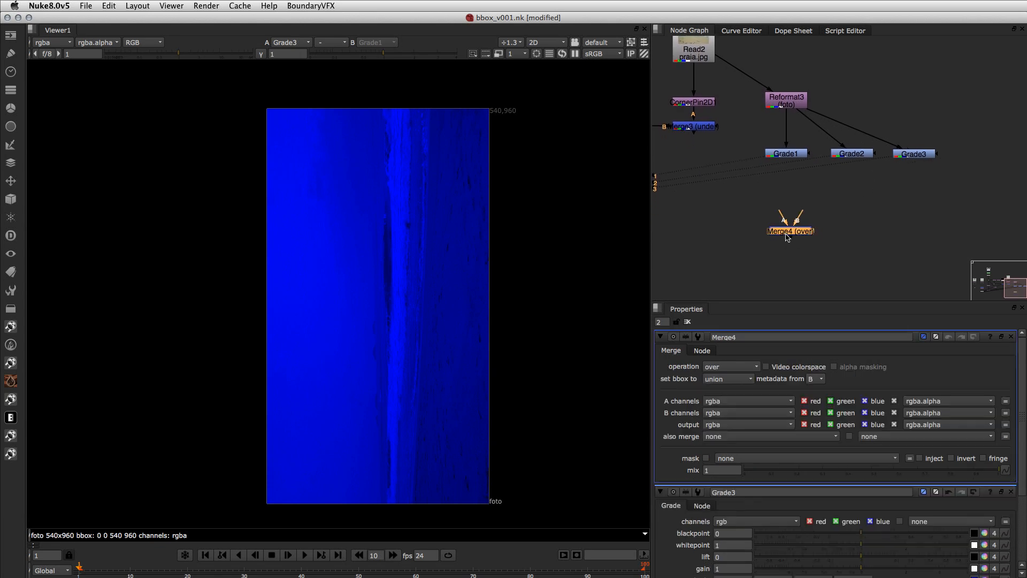
pyautogui.moveTo(790, 221); pyautogui.dragTo(787, 158)
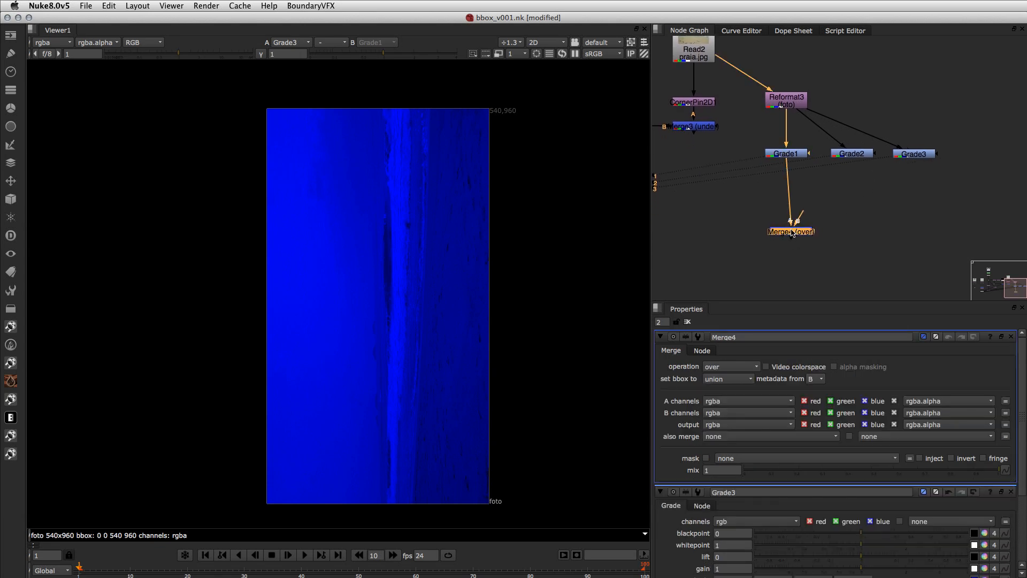
pyautogui.moveTo(792, 233); pyautogui.dragTo(853, 218)
pyautogui.click(831, 232)
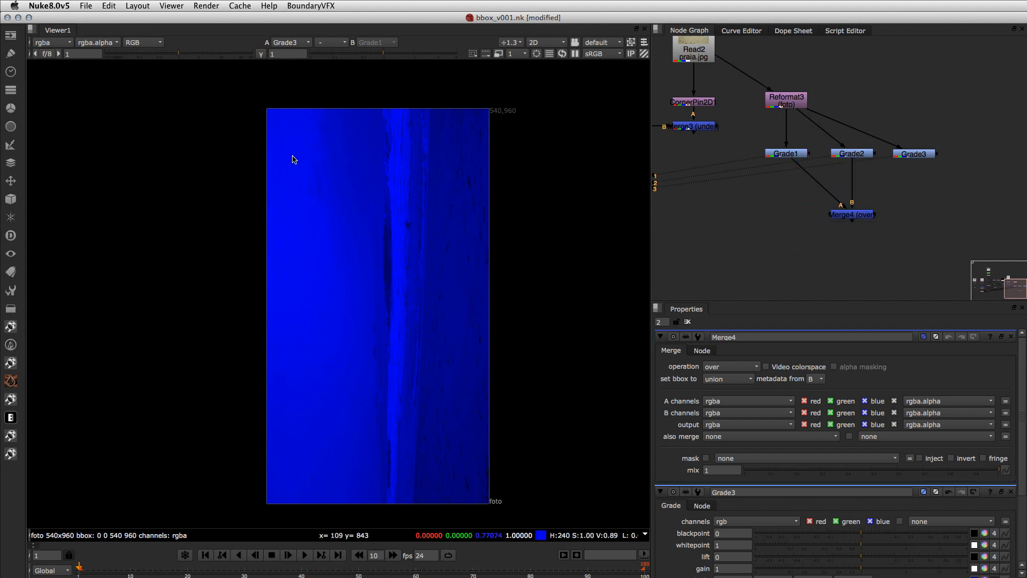
# - Insert a Transform node between Grade2 and Merge4 and set its translate x to 540
pyautogui.press('t')
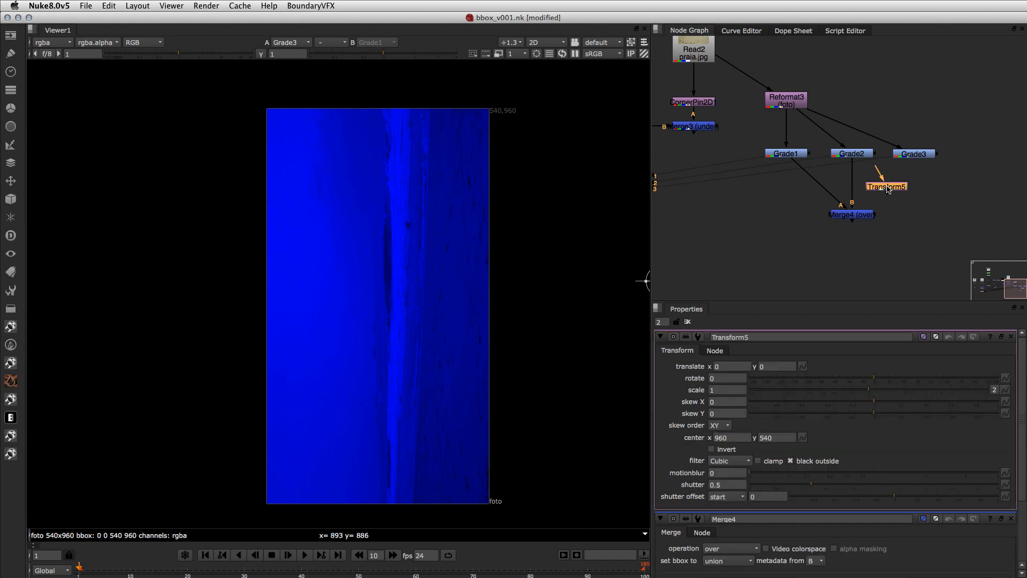
pyautogui.click(852, 182)
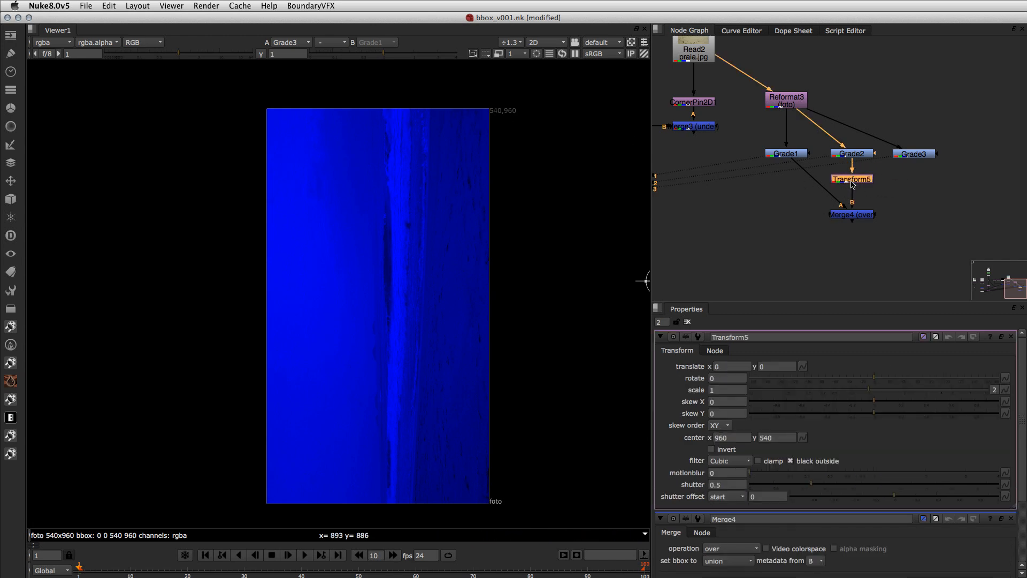
pyautogui.click(732, 366)
pyautogui.write('540')
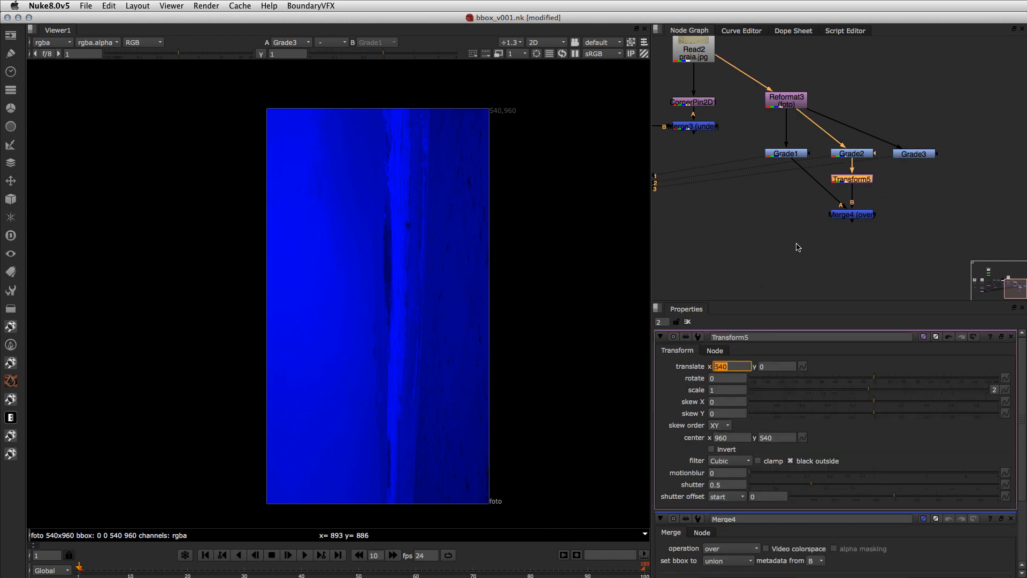
# - Show Merge4's output in the viewer to examine its format and bounding box
pyautogui.click(851, 223)
pyautogui.click(851, 216)
pyautogui.press('2')
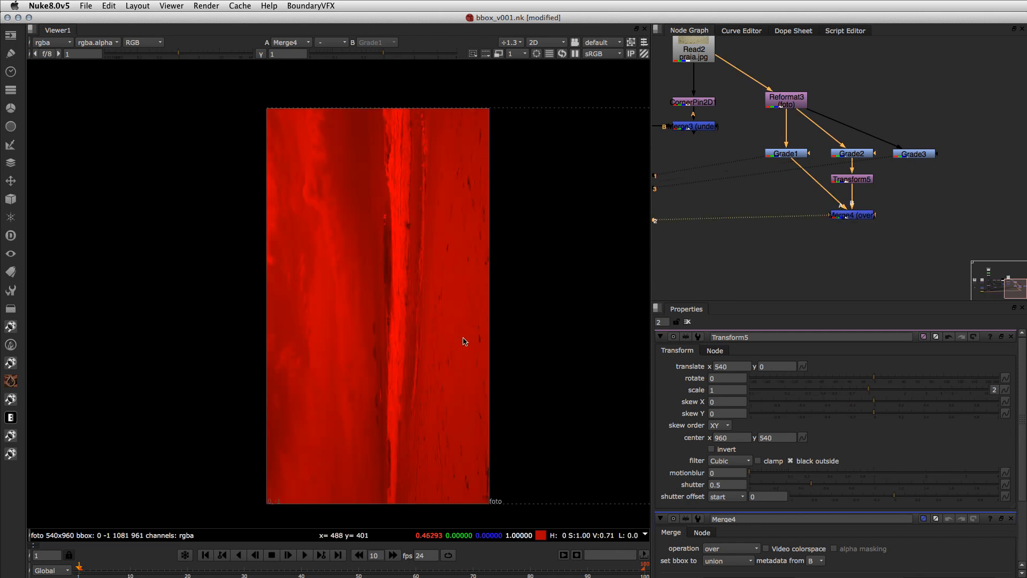
pyautogui.scroll(-2, 464, 340)
pyautogui.moveTo(517, 341); pyautogui.dragTo(379, 332, button='middle')
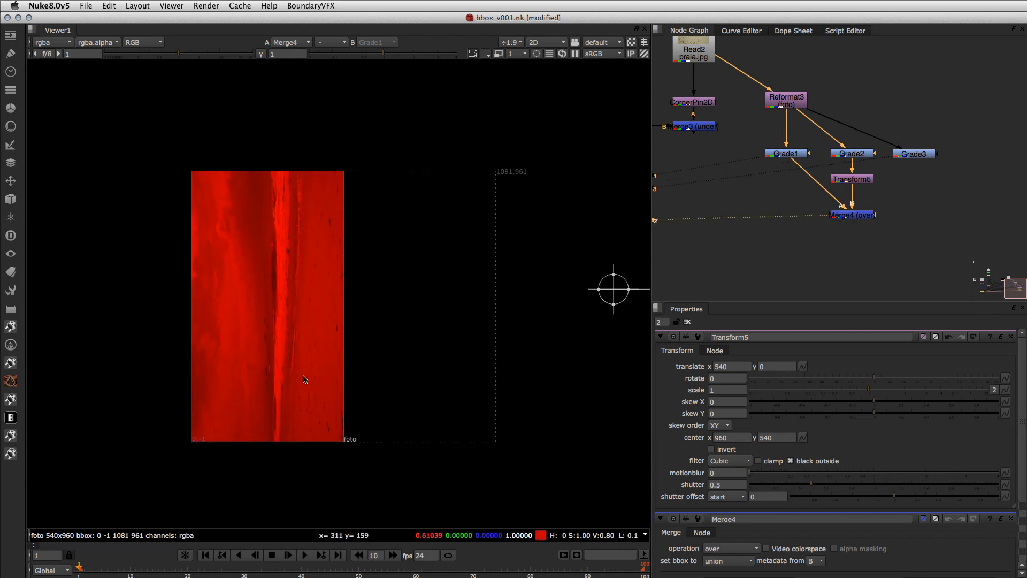
# - Compare Grade1 and Grade2 with the Merge4 result in the viewer
pyautogui.click(782, 155)
pyautogui.press('2')
pyautogui.click(849, 156)
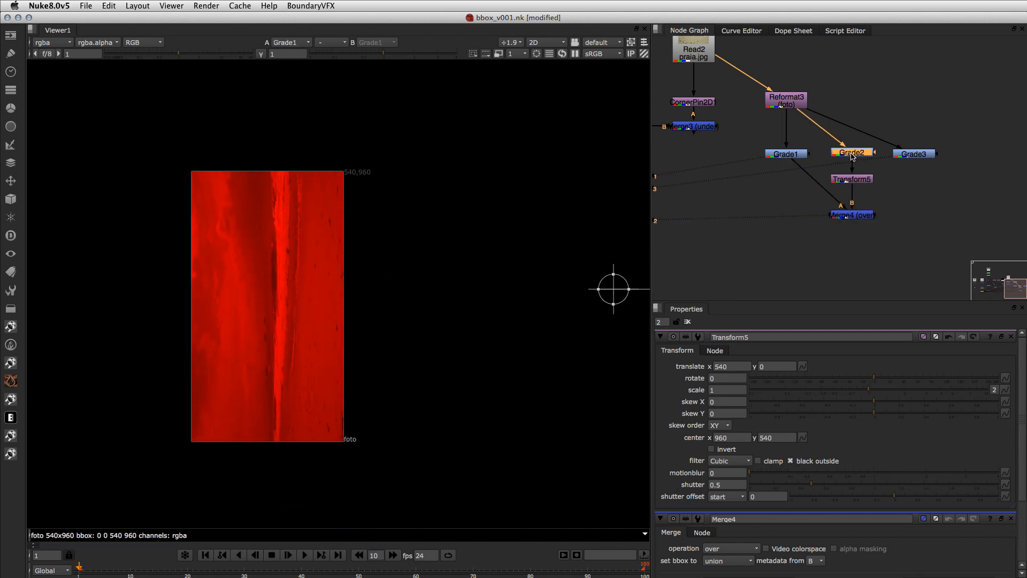
pyautogui.press('2')
pyautogui.click(851, 215)
pyautogui.press('2')
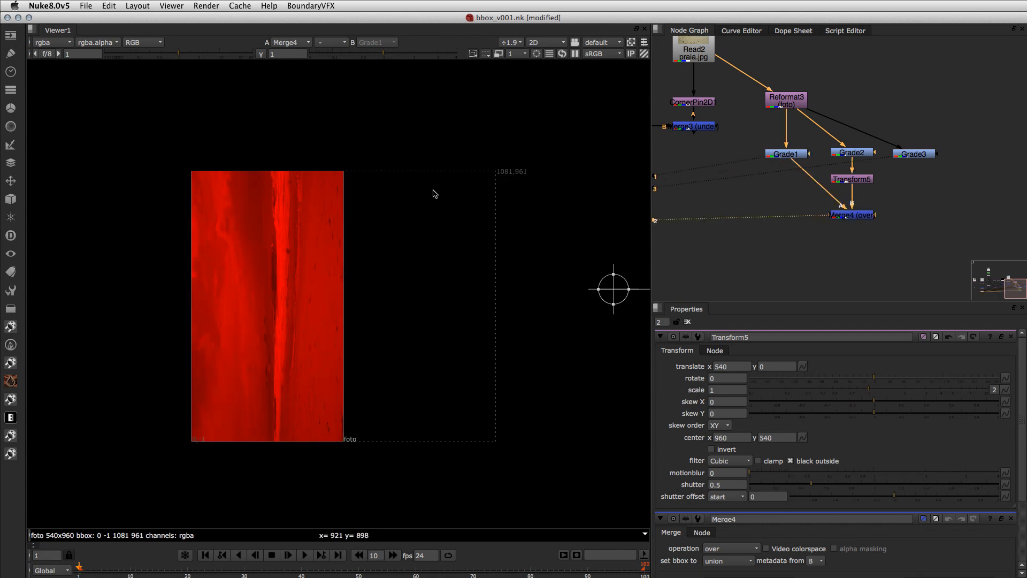
pyautogui.click(863, 204)
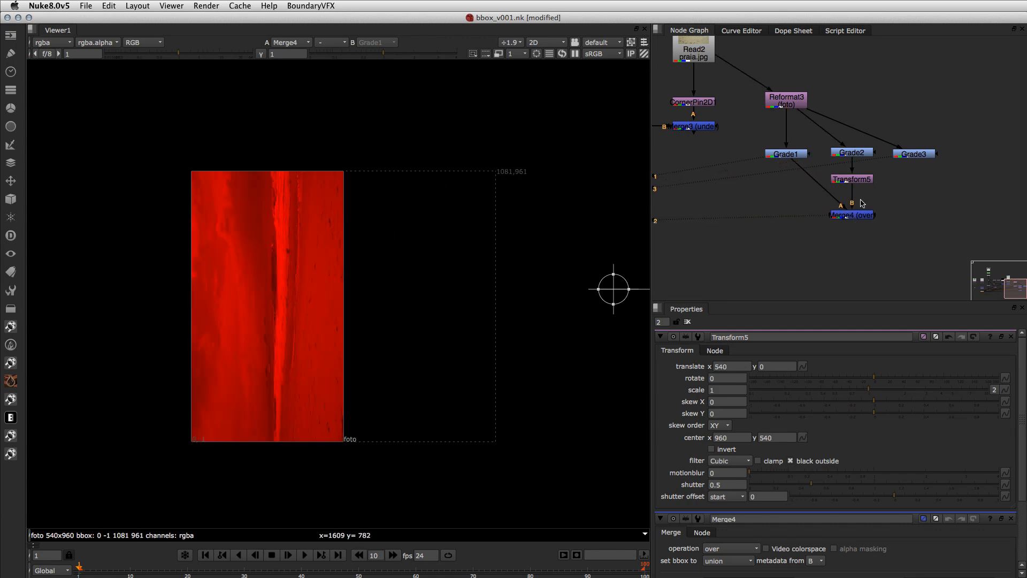
# - Duplicate Transform5 onto the output of Grade3 and open the copy's properties
pyautogui.click(860, 181)
pyautogui.hotkey('ctrl', 'c')
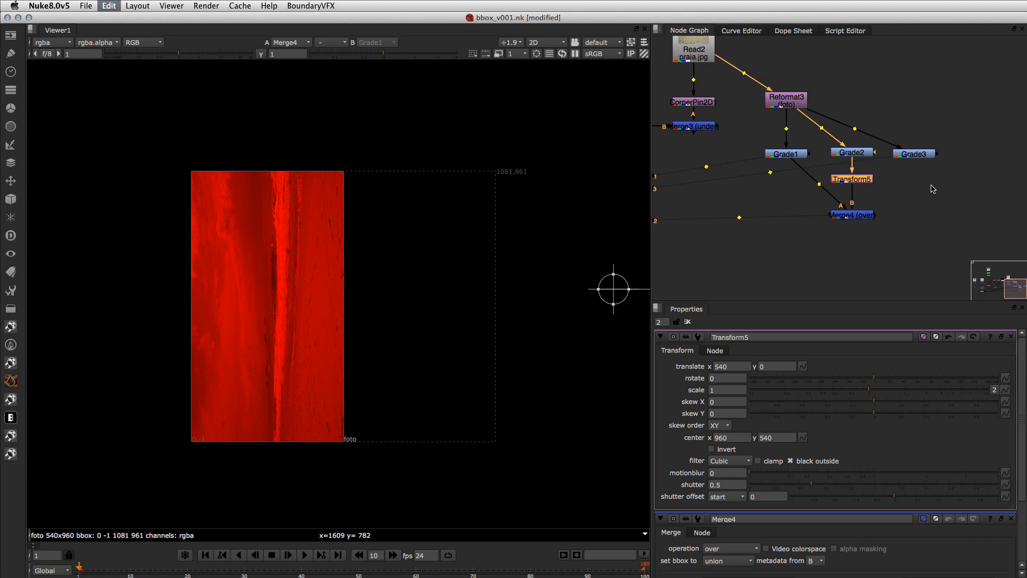
pyautogui.click(912, 154)
pyautogui.hotkey('ctrl', 'v')
pyautogui.moveTo(910, 166)
pyautogui.mouseDown()
pyautogui.moveTo(914, 157)
pyautogui.moveTo(913, 177)
pyautogui.mouseUp()
pyautogui.doubleClick(914, 177)
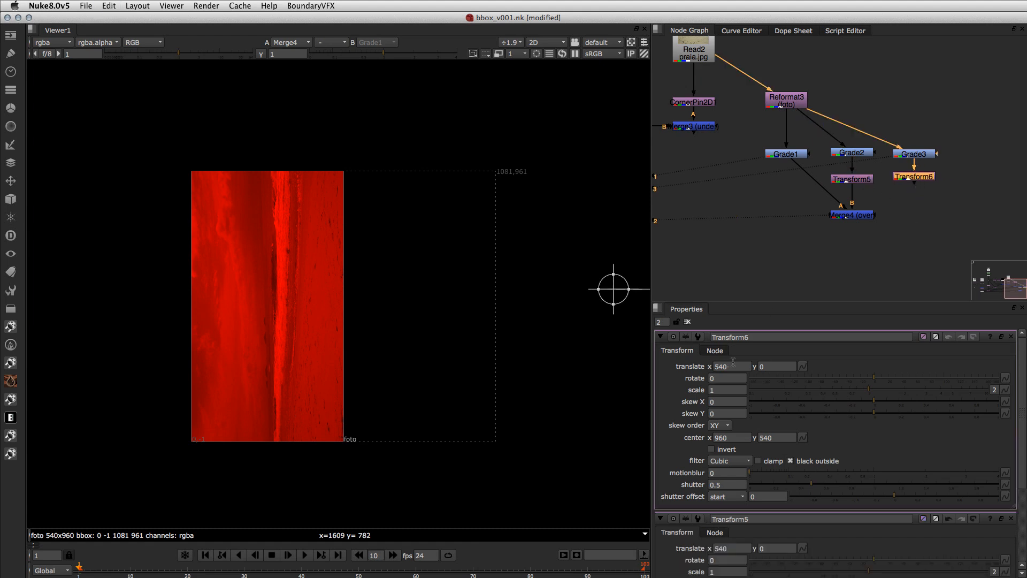
# - Set Transform6's translate x to 1080 by adding 540 to its existing value
pyautogui.click(734, 365)
pyautogui.write('+540')
pyautogui.press('Return')
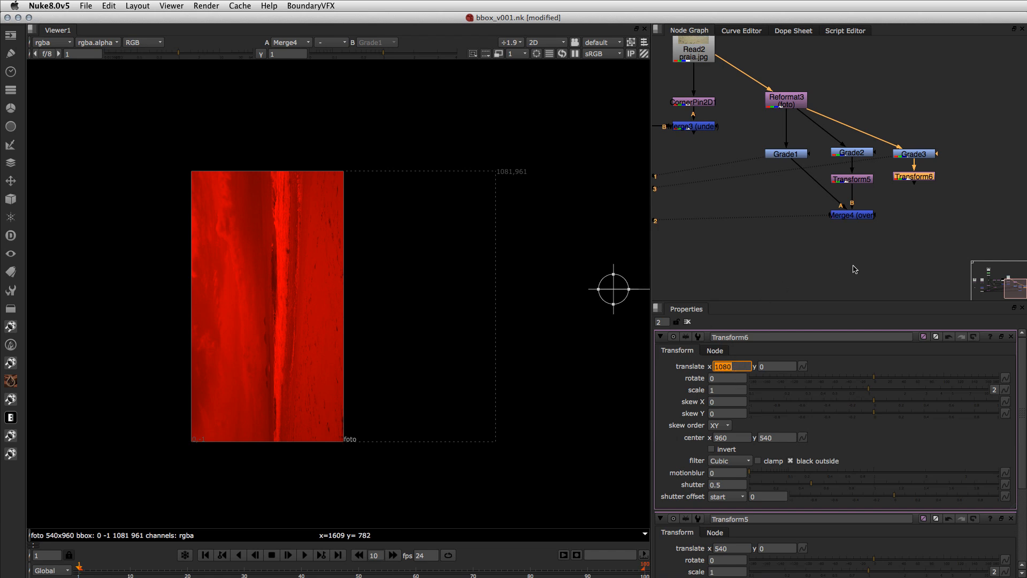
# - Add a Merge node with Merge4 as its A input and Transform6 as its B input, and view its output
pyautogui.click(854, 216)
pyautogui.press('m')
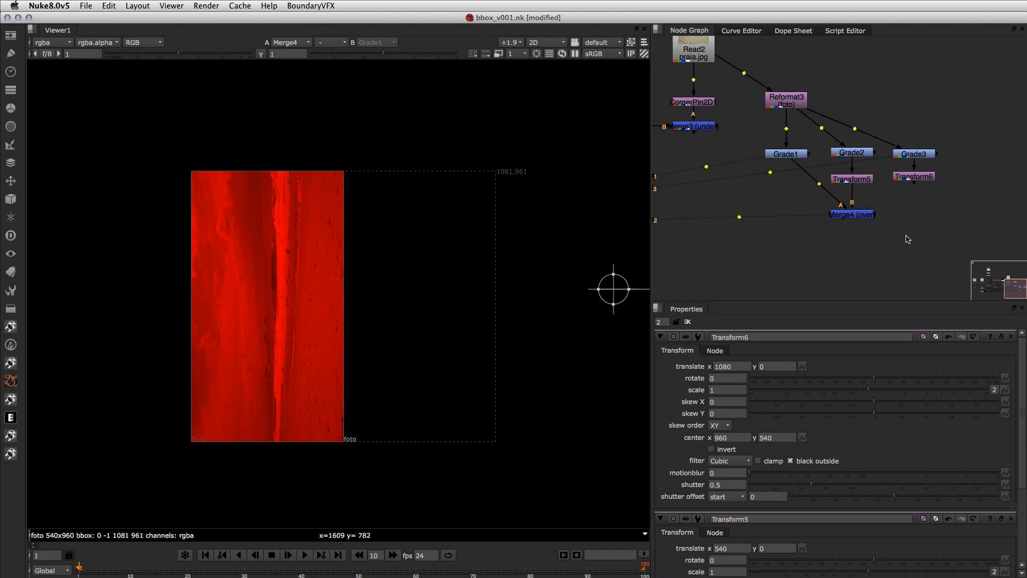
pyautogui.moveTo(910, 228)
pyautogui.mouseDown()
pyautogui.moveTo(914, 178)
pyautogui.moveTo(916, 236)
pyautogui.moveTo(919, 214)
pyautogui.mouseUp()
pyautogui.press('2')
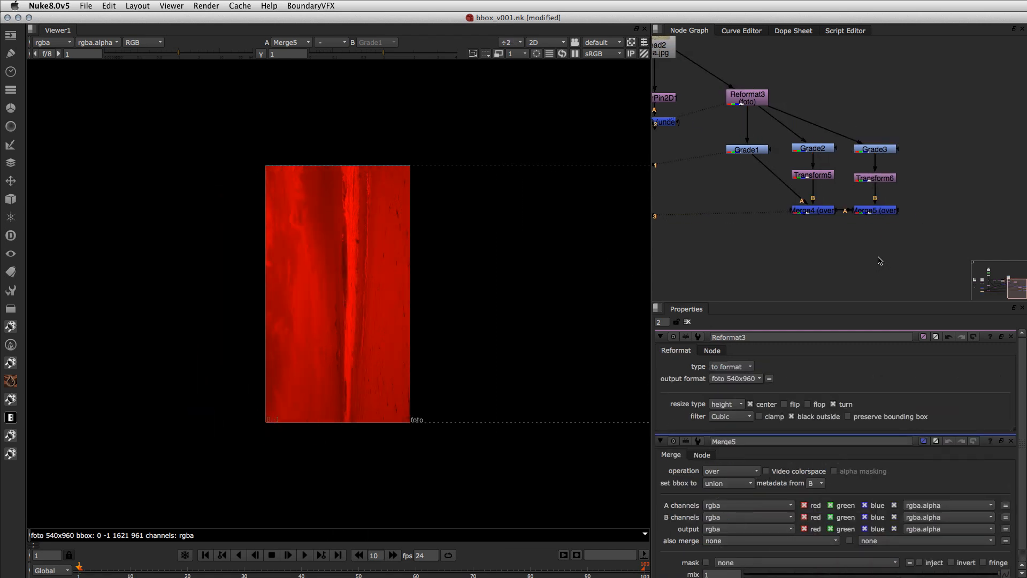
# - Insert a Transform node after Merge5 and shift the merged images to about x -390, y -30
pyautogui.click(877, 214)
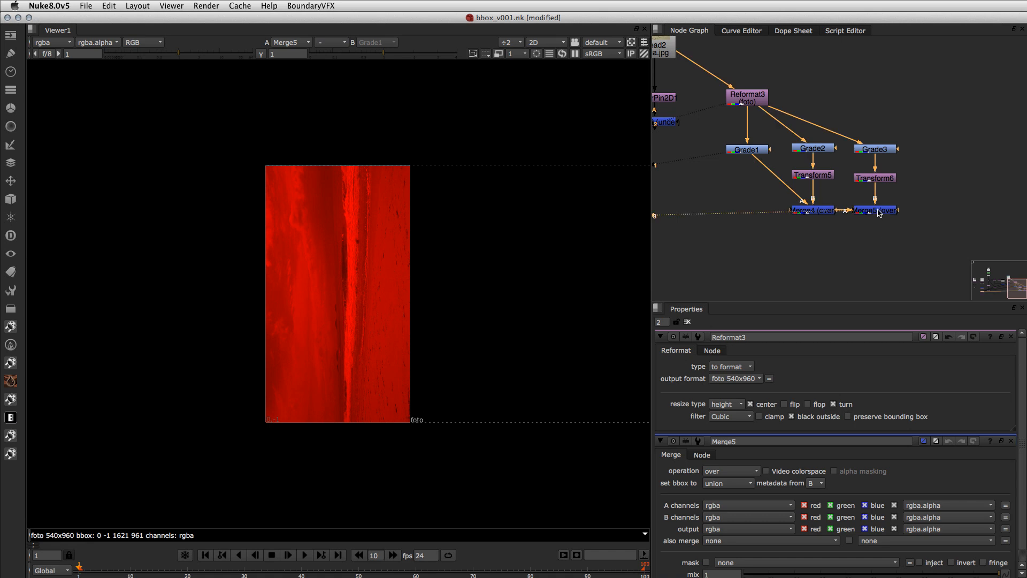
pyautogui.press('t')
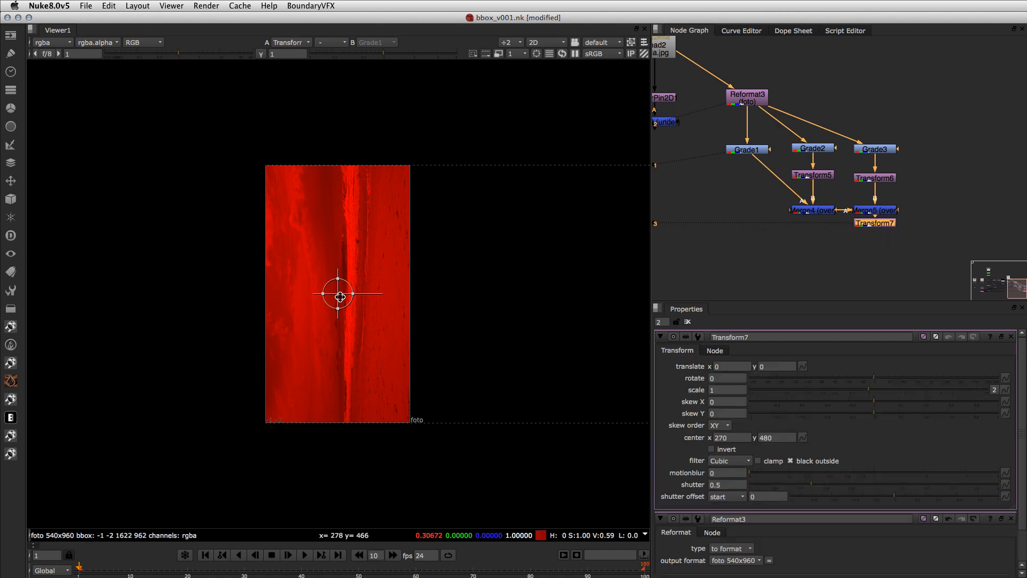
pyautogui.moveTo(340, 296); pyautogui.dragTo(234, 301)
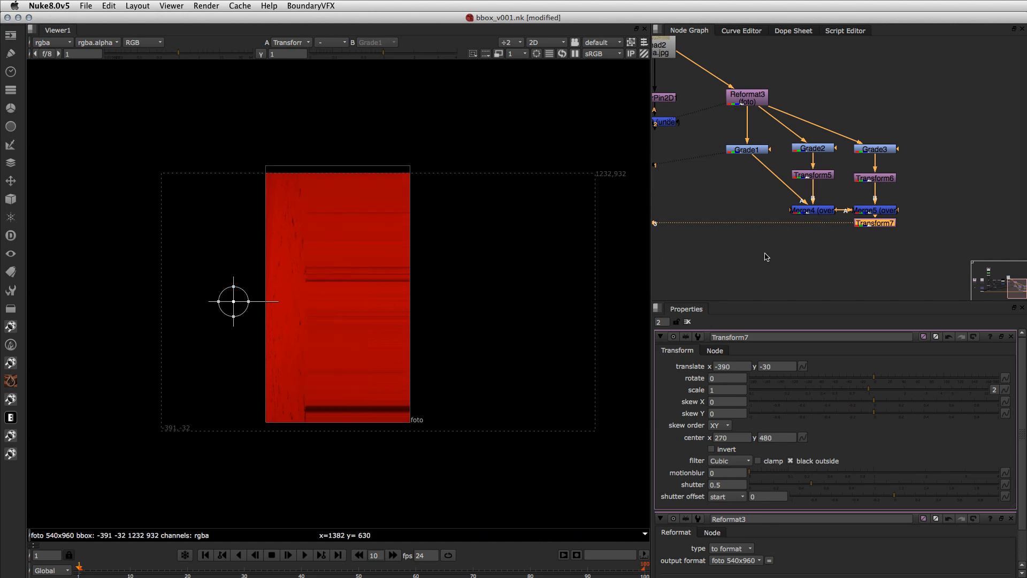
# - Compare Merge5 with Transform7 in the viewer and shift the merged images further to about x -486, y 4
pyautogui.click(875, 215)
pyautogui.press('1')
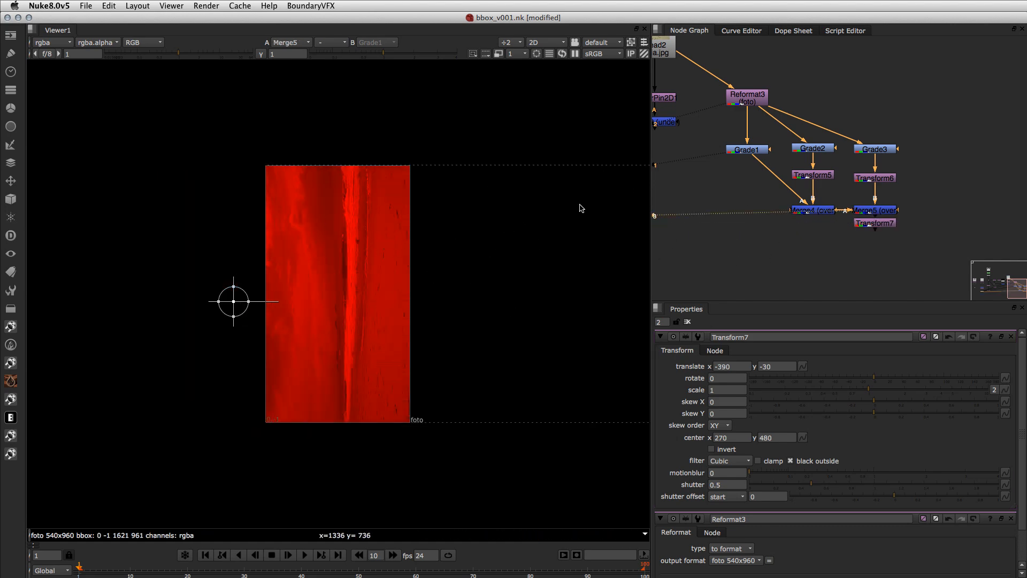
pyautogui.moveTo(869, 225); pyautogui.dragTo(869, 233)
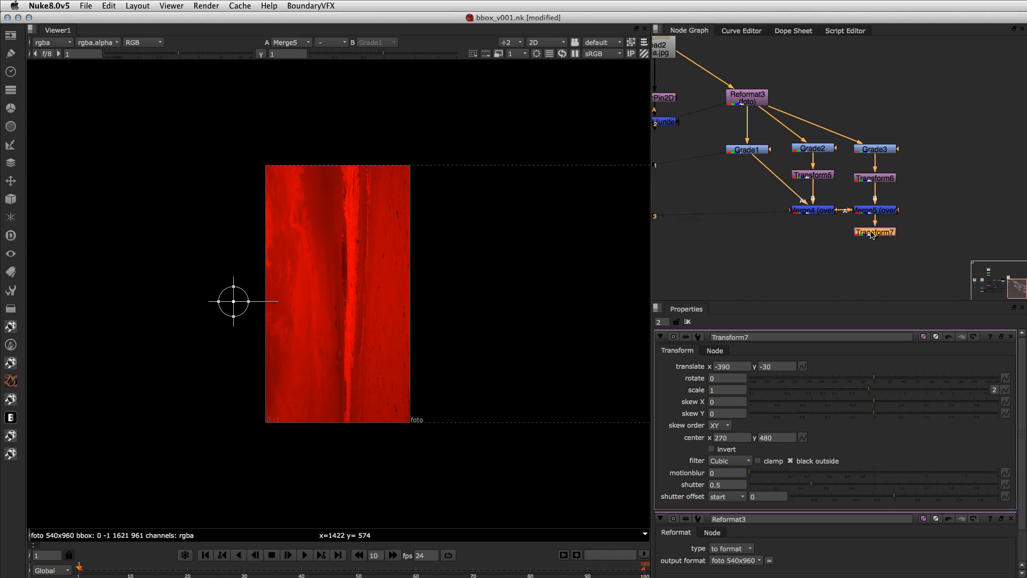
pyautogui.press('1')
pyautogui.moveTo(234, 301); pyautogui.dragTo(208, 293)
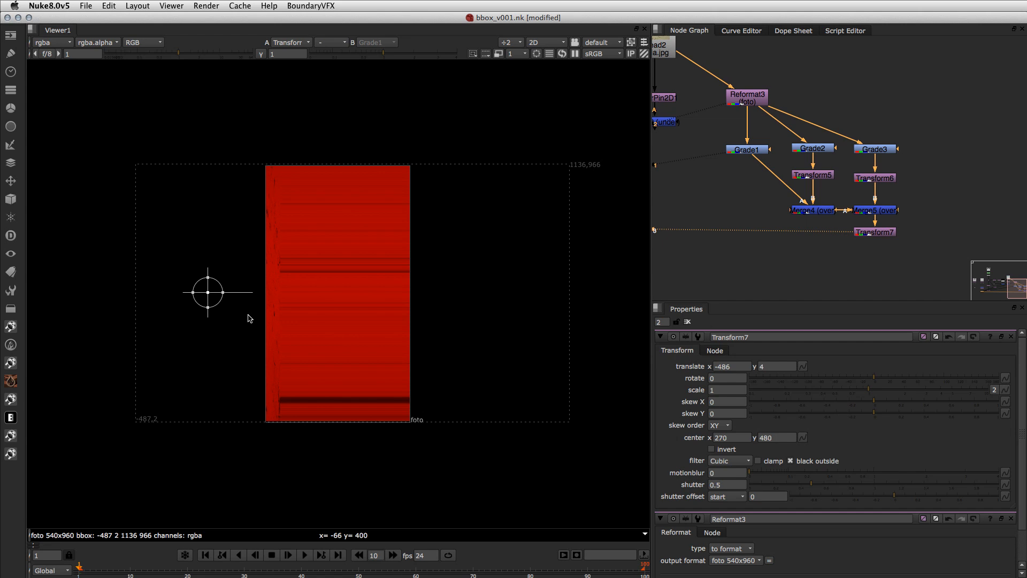
# - Open Reformat3's properties and view Reformat3, Grade1, Merge4, Merge5 and Transform7 in turn to trace where the image edges get stretched
pyautogui.click(768, 261)
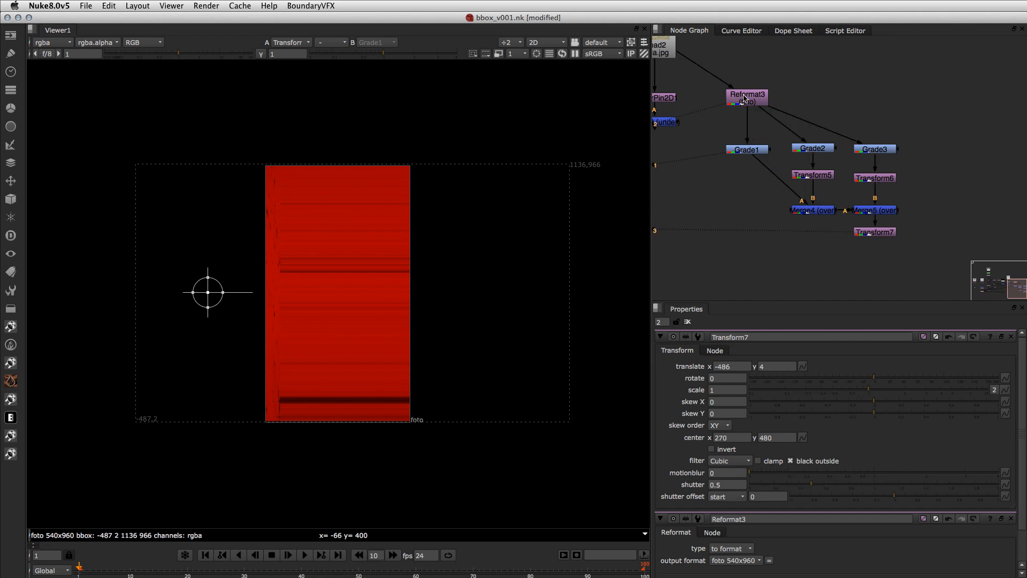
pyautogui.doubleClick(745, 98)
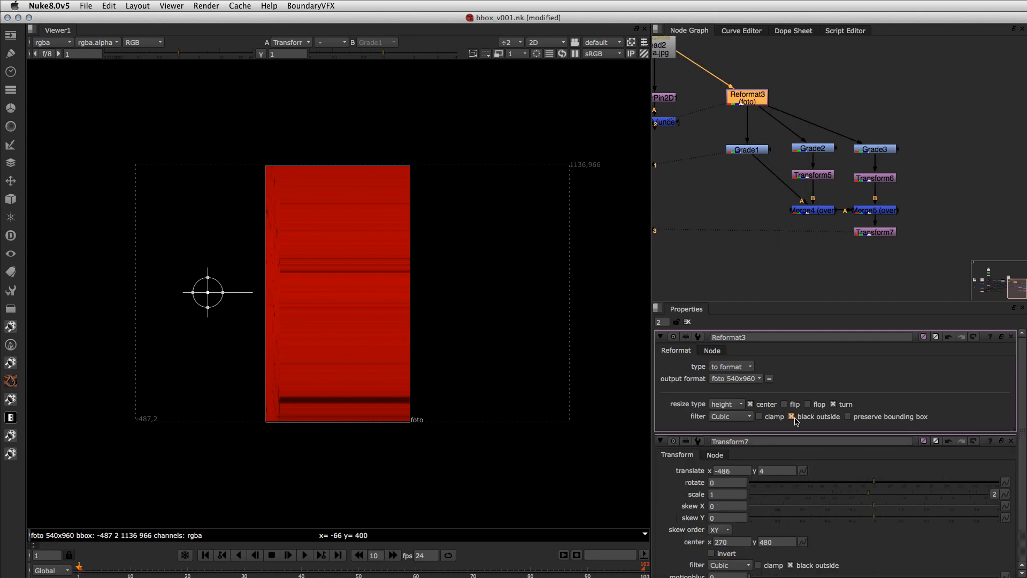
pyautogui.press('3')
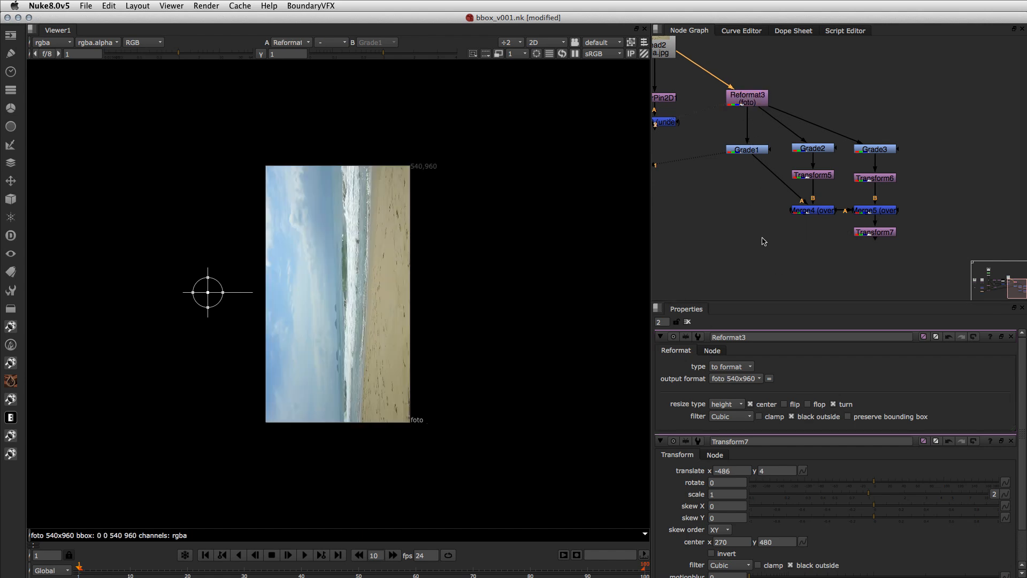
pyautogui.click(751, 149)
pyautogui.press('3')
pyautogui.click(814, 211)
pyautogui.press('3')
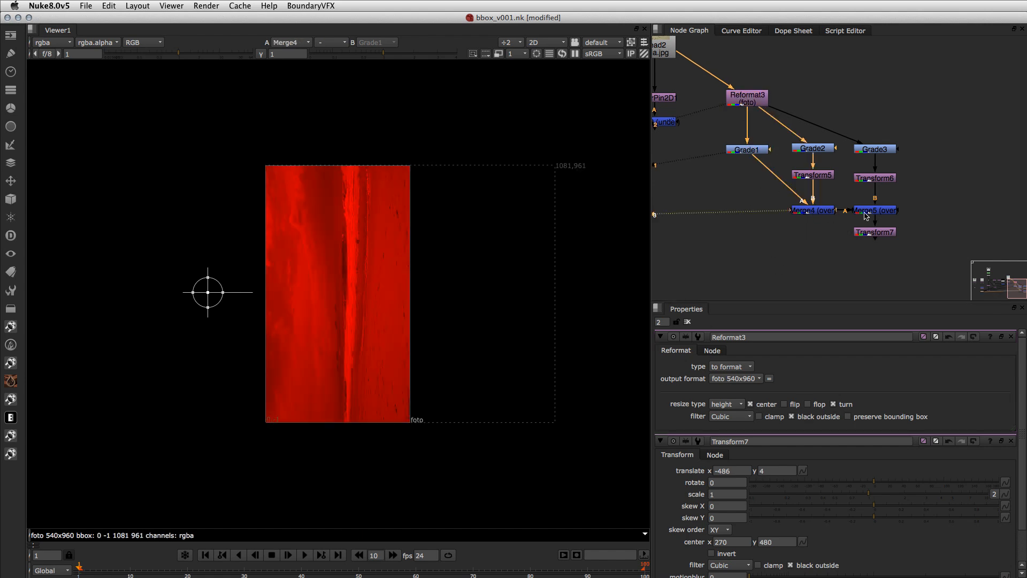
pyautogui.click(870, 211)
pyautogui.press('3')
pyautogui.click(881, 231)
pyautogui.press('3')
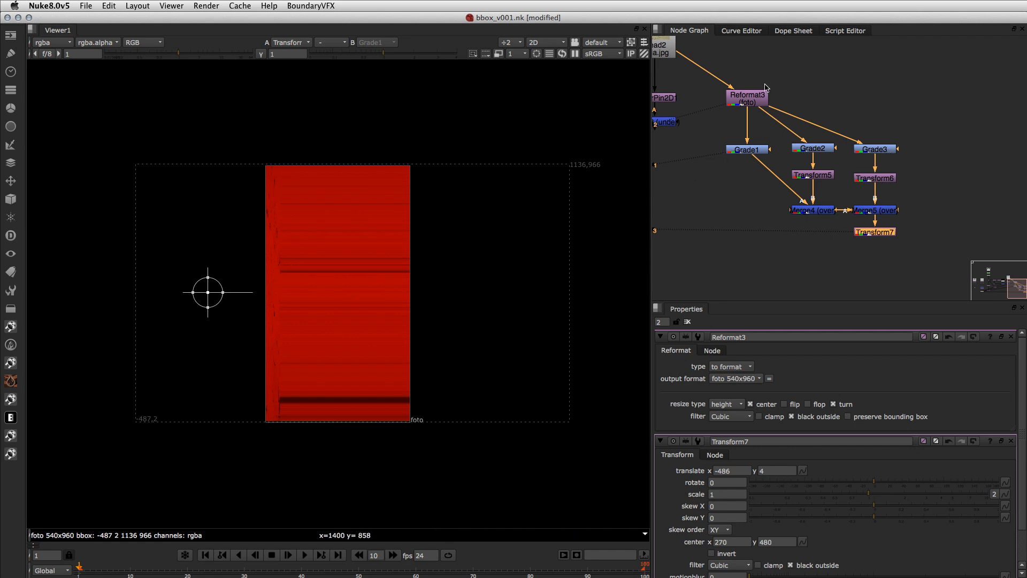
# - Insert a BlackOutside node directly after Reformat3 so that it feeds all three Grade nodes
pyautogui.click(750, 101)
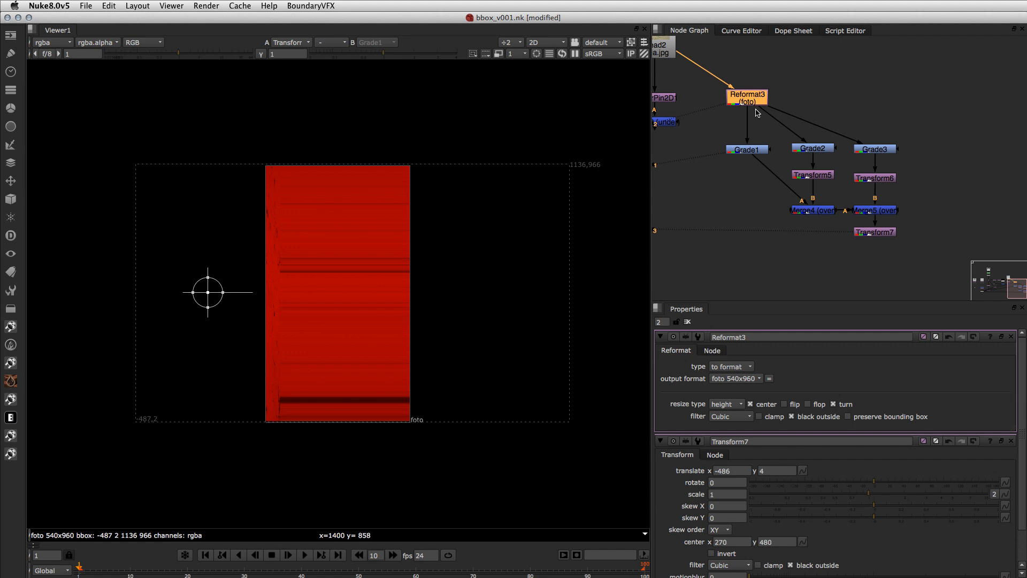
pyautogui.press('Tab')
pyautogui.write('blackout')
pyautogui.press('Return')
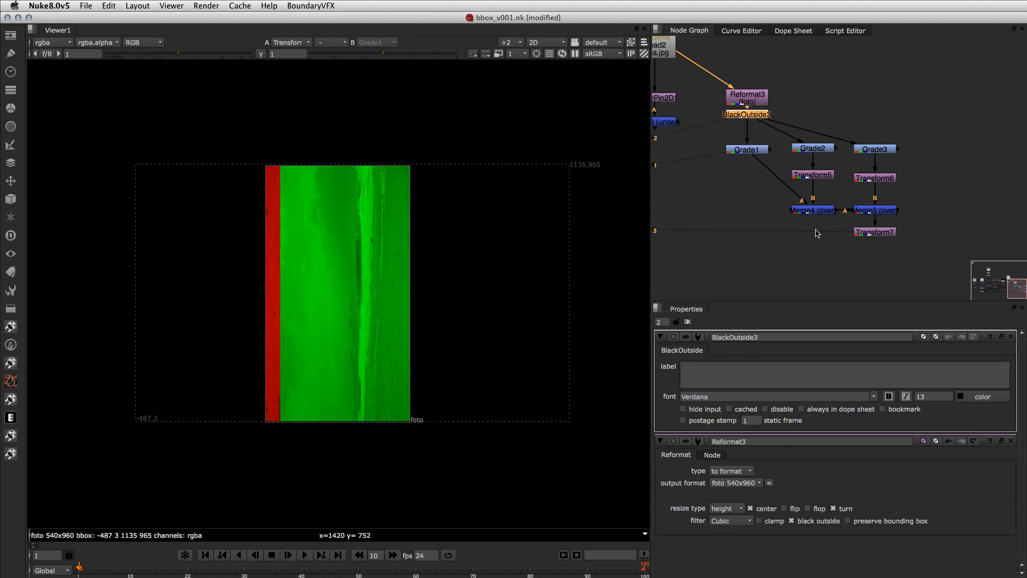
# - Shift the merged images with Transform7 to about x -320, y -24 to check their edges, and delete Transform7
pyautogui.click(878, 234)
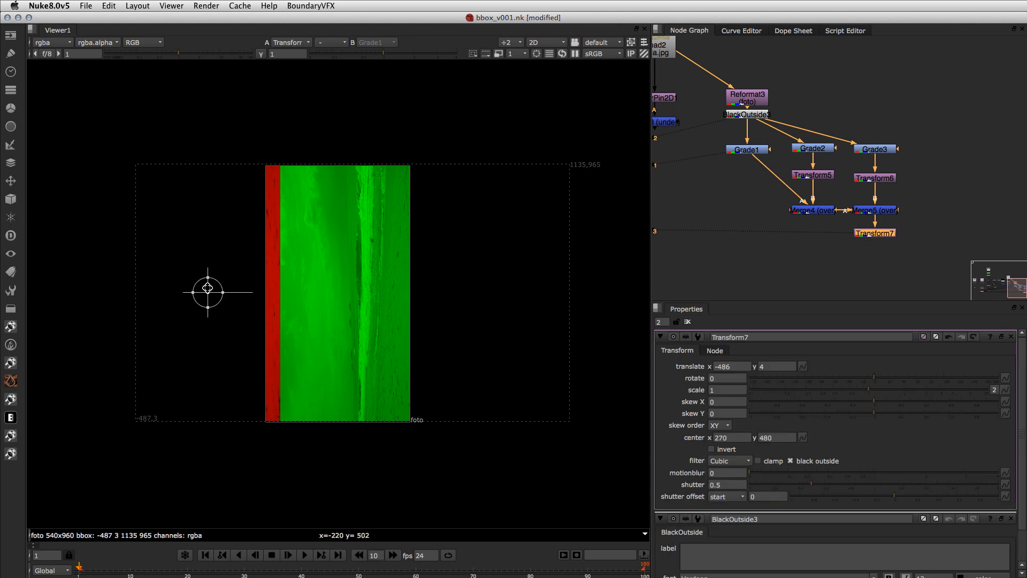
pyautogui.moveTo(209, 290); pyautogui.dragTo(252, 300)
pyautogui.click(835, 268)
pyautogui.click(883, 231)
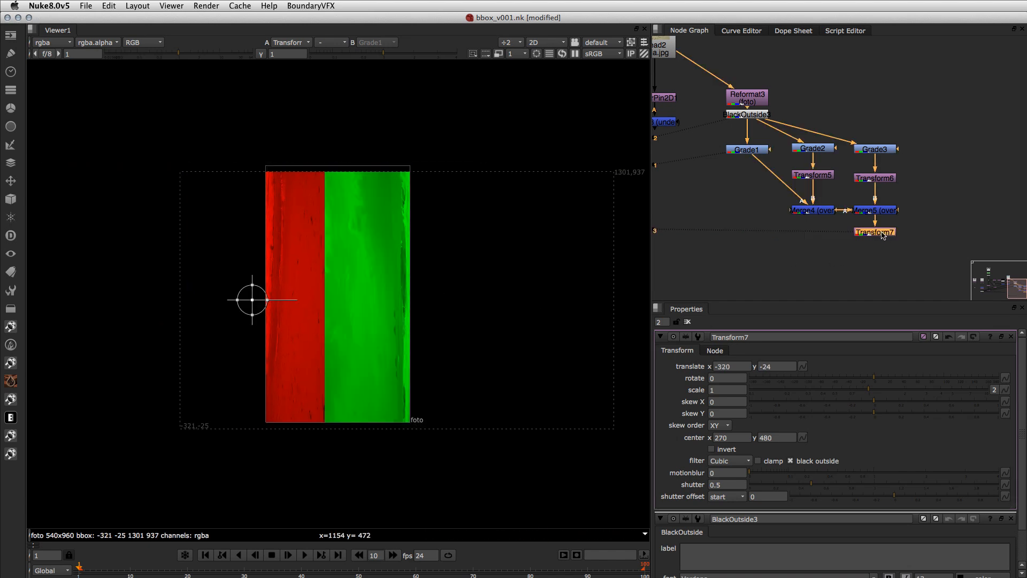
pyautogui.press('Delete')
pyautogui.scroll(-3, 407, 343)
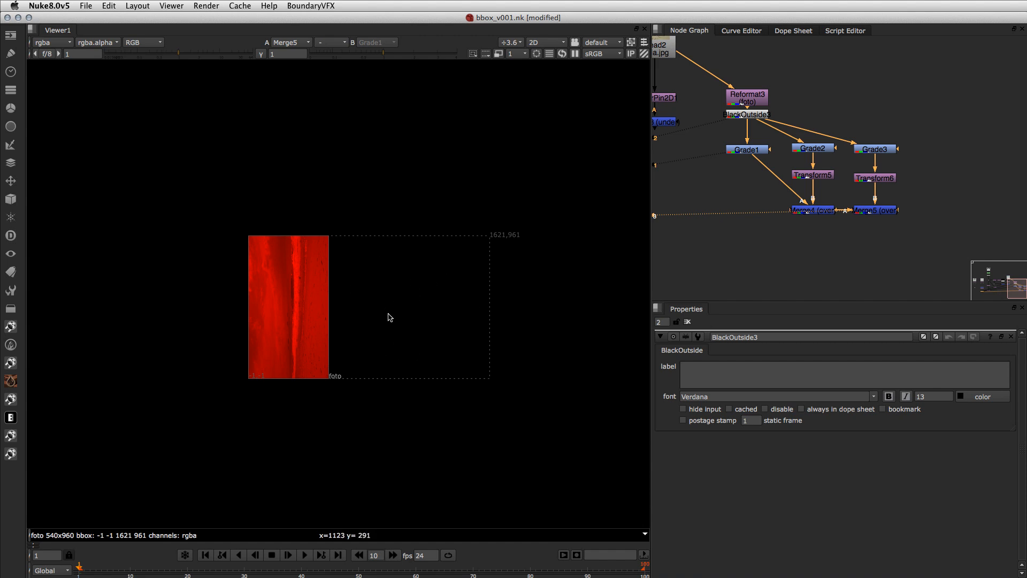
# - Add a Merge node below Merge5 and connect its A input to Merge5
pyautogui.click(893, 255)
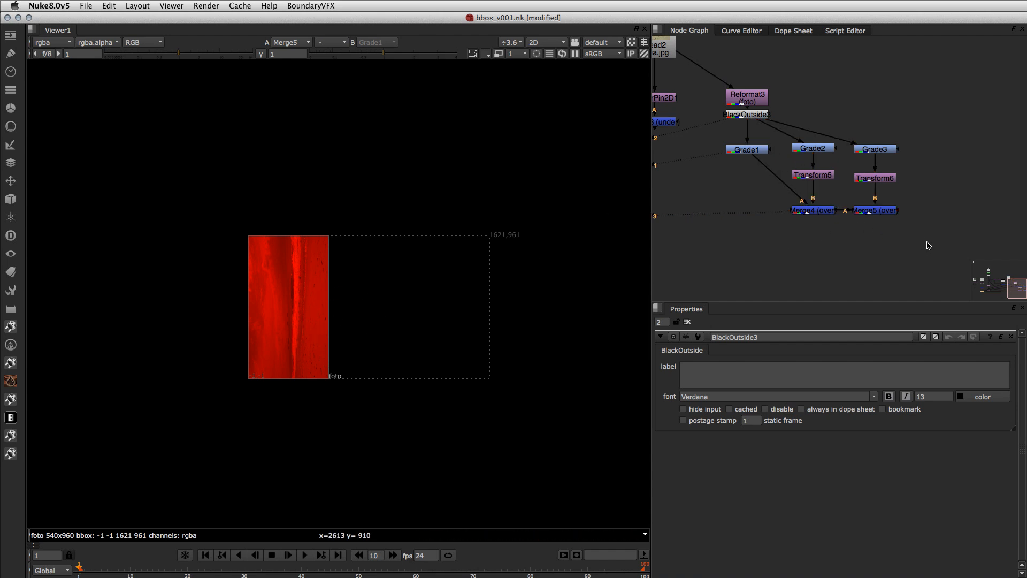
pyautogui.moveTo(930, 263); pyautogui.dragTo(887, 247, button='middle')
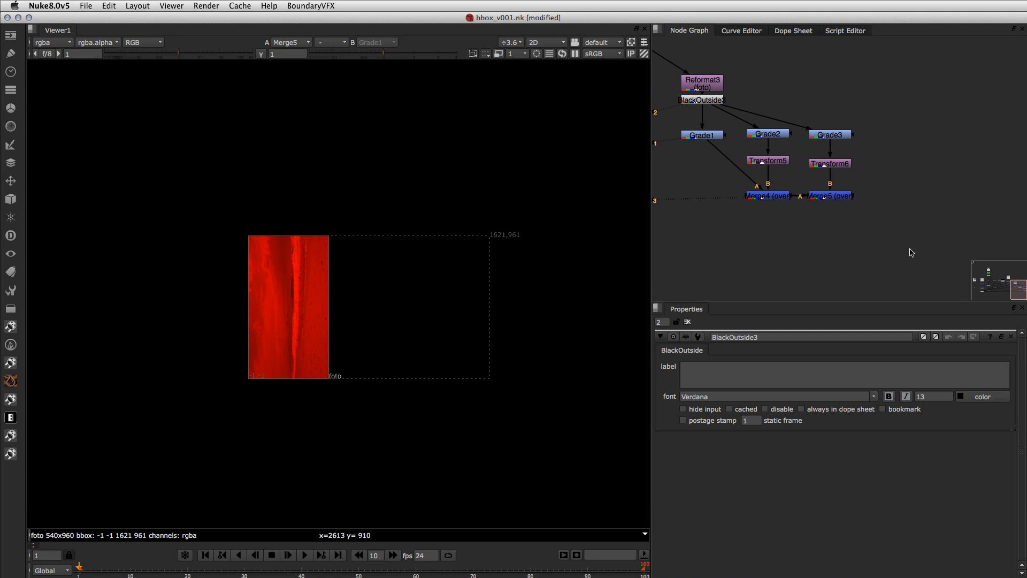
pyautogui.press('m')
pyautogui.moveTo(910, 249); pyautogui.dragTo(831, 196)
pyautogui.click(865, 233)
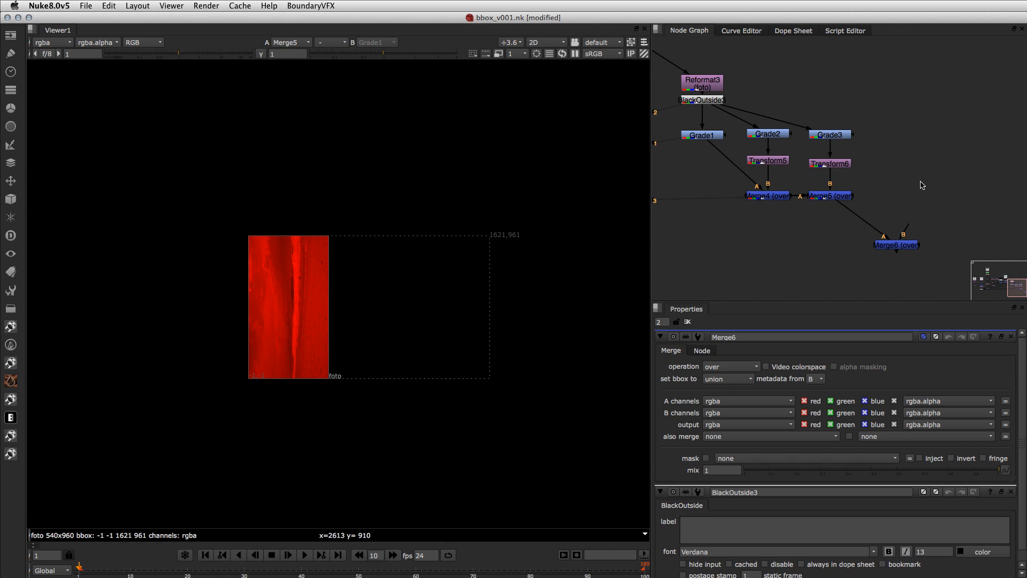
# - Create a Constant node above Merge6 and set its format to 5616x3744
pyautogui.press('Tab')
pyautogui.write('con')
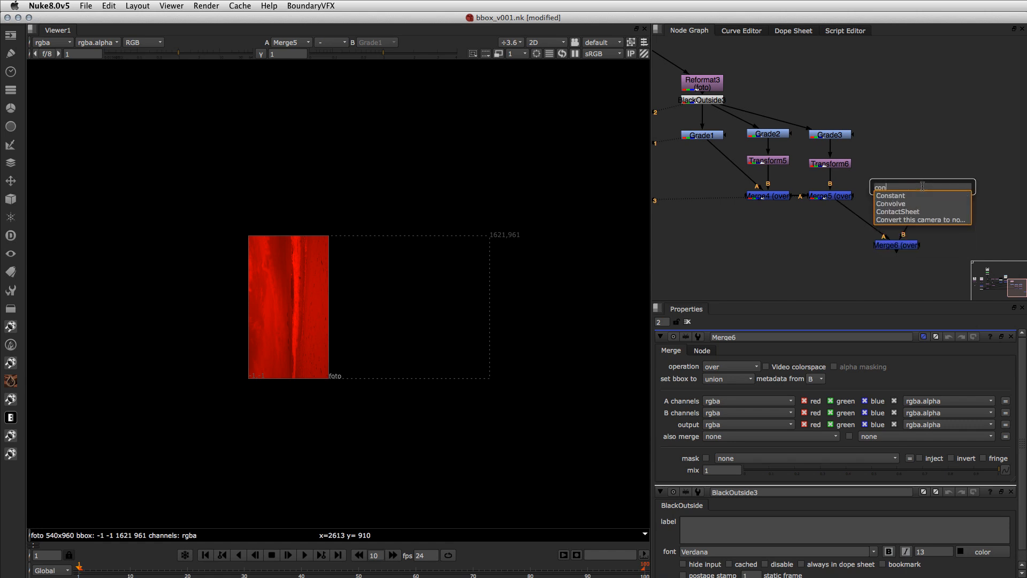
pyautogui.press('Return')
pyautogui.moveTo(912, 186); pyautogui.dragTo(909, 188)
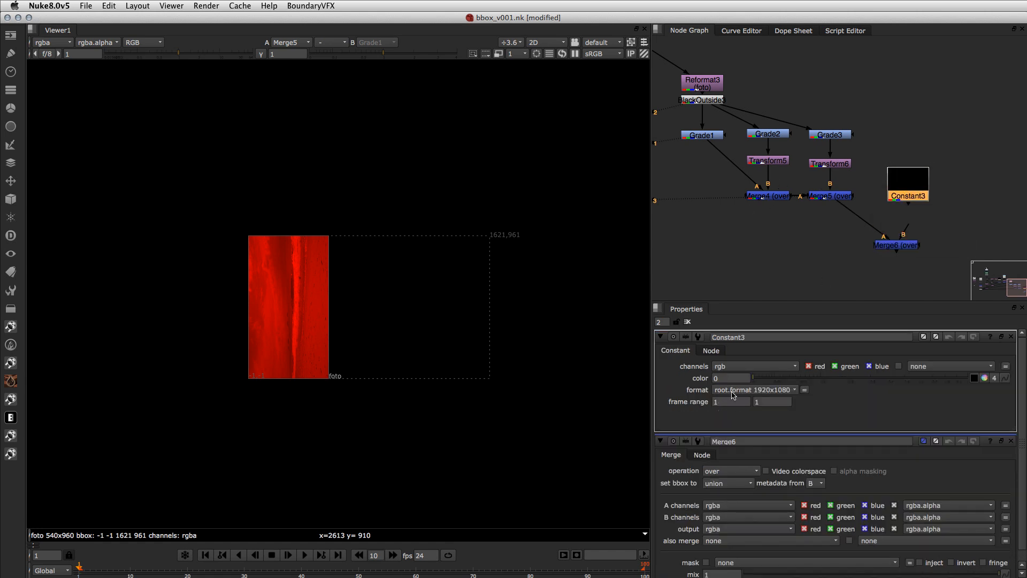
pyautogui.click(733, 392)
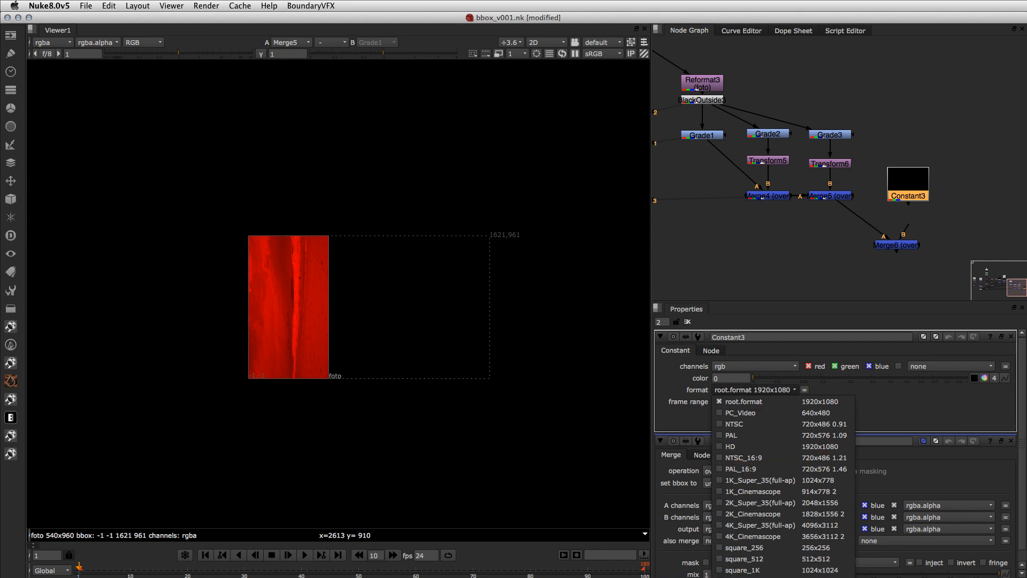
pyautogui.click(760, 577)
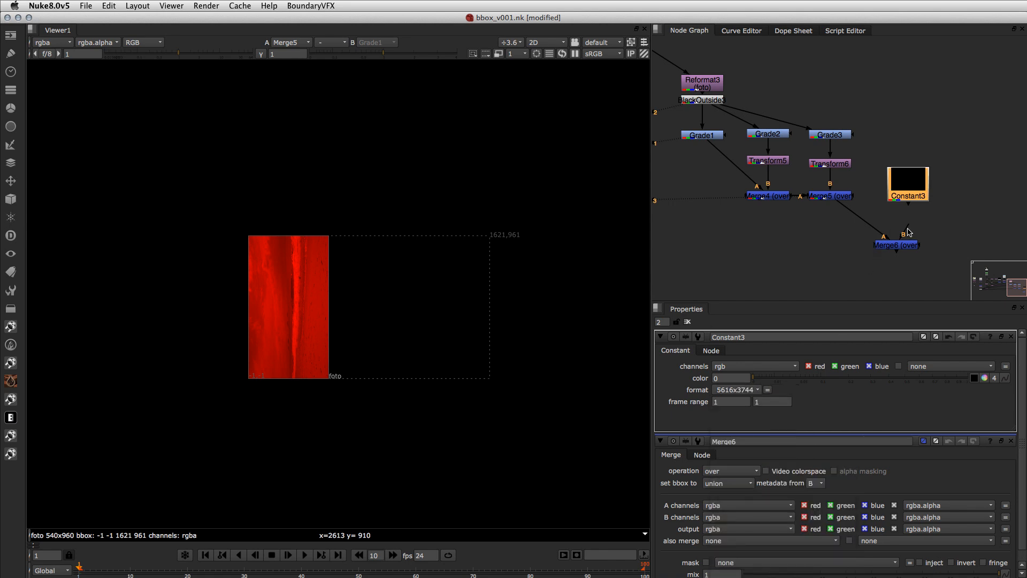
# - Connect Merge6's B input to Constant3, align the two nodes vertically and examine the merged result in the viewer
pyautogui.moveTo(908, 232); pyautogui.dragTo(910, 190)
pyautogui.moveTo(909, 191); pyautogui.dragTo(898, 191)
pyautogui.moveTo(898, 240); pyautogui.dragTo(898, 237)
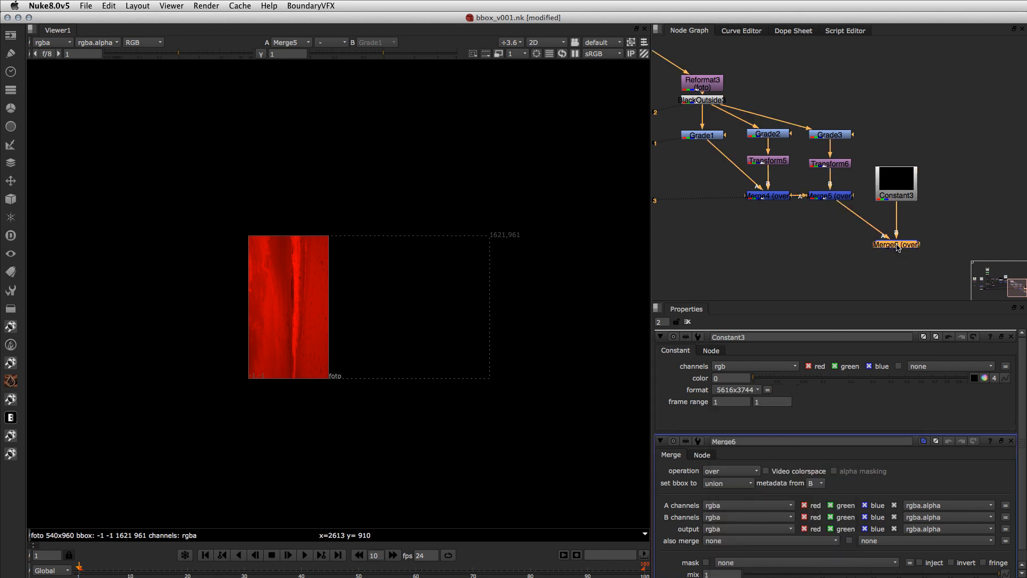
pyautogui.press('3')
pyautogui.scroll(10, 305, 319)
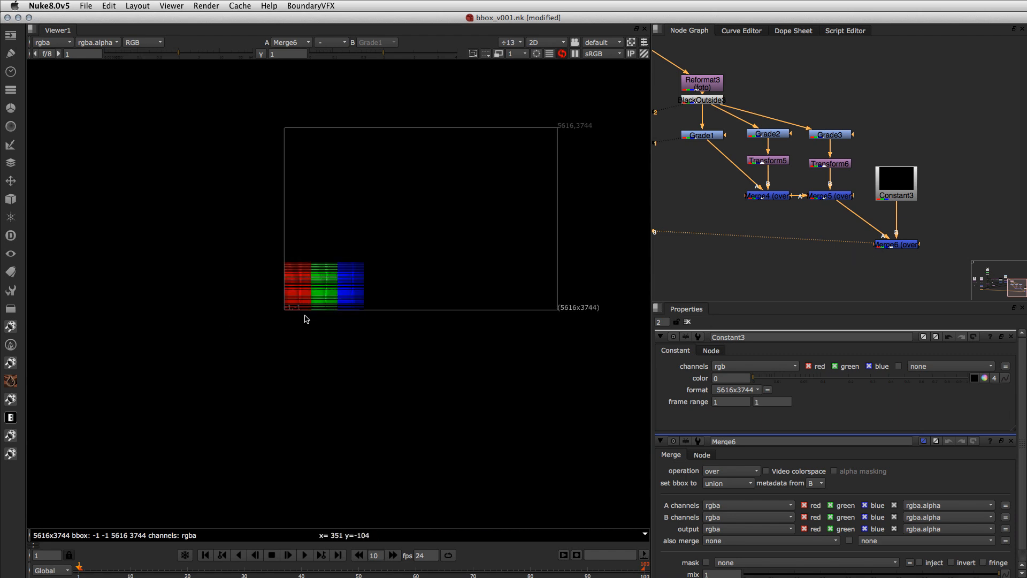
pyautogui.scroll(3, 252, 375)
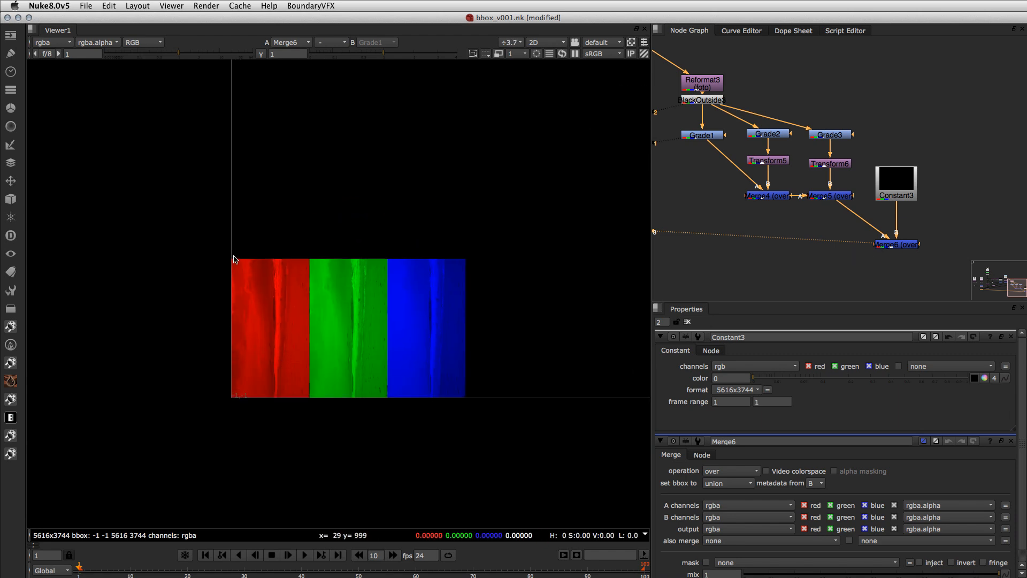
pyautogui.scroll(-3, 255, 413)
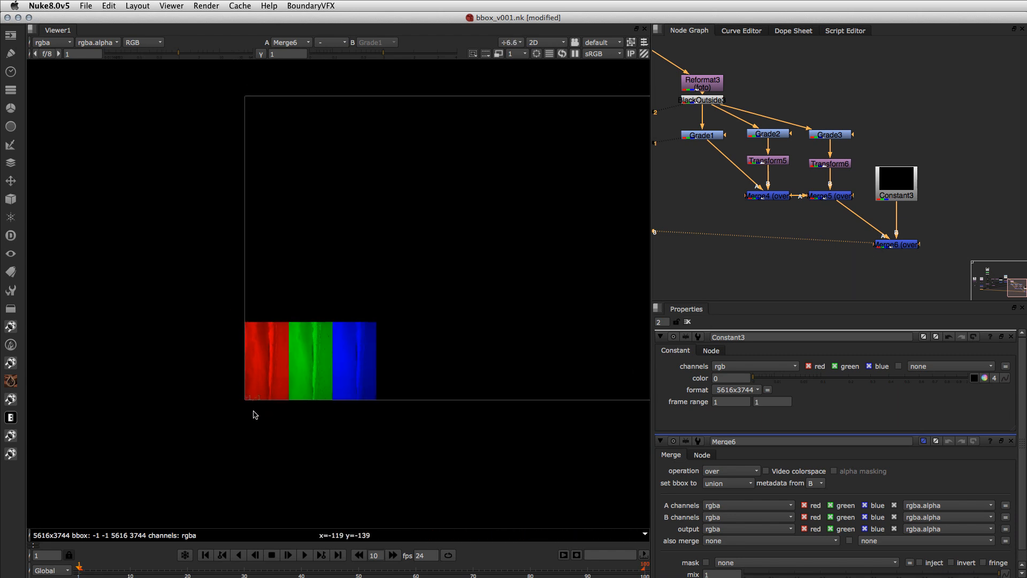
# - Disable and re-enable Merge5 and Merge4 to compare what each contributes to the Merge6 result
pyautogui.click(807, 230)
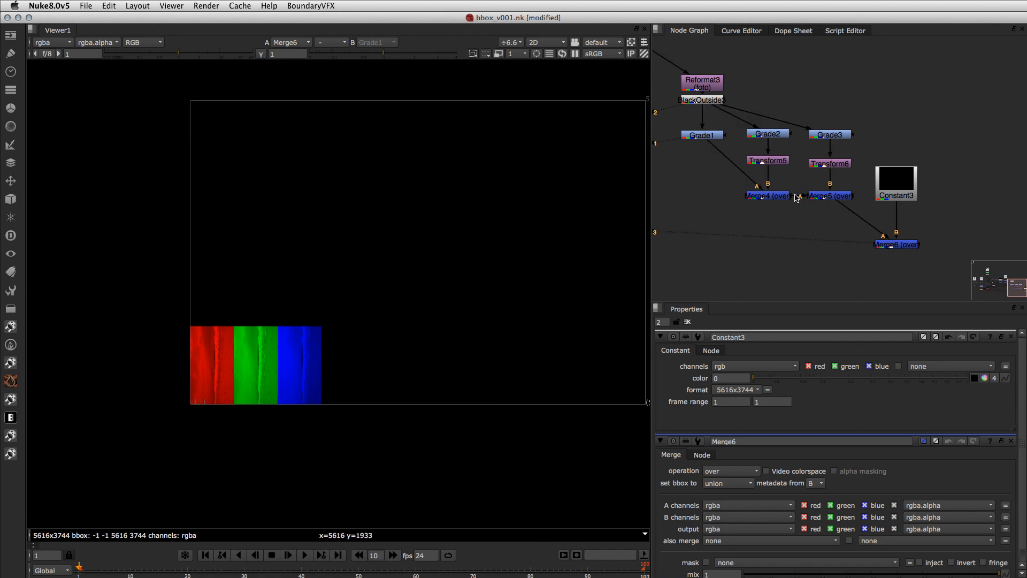
pyautogui.click(830, 197)
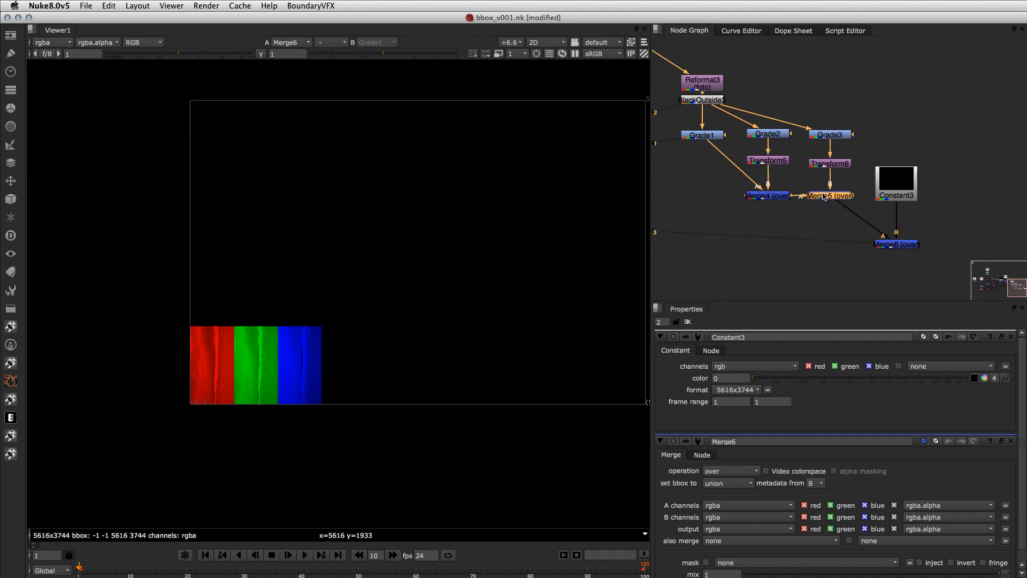
pyautogui.press('d')
pyautogui.press('d')
pyautogui.click(769, 197)
pyautogui.press('d')
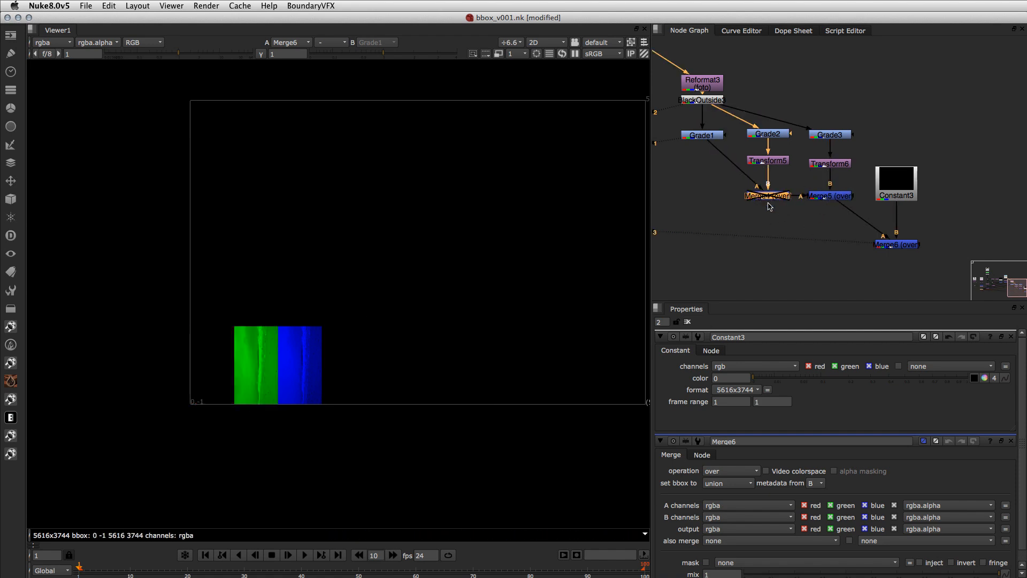
pyautogui.press('d')
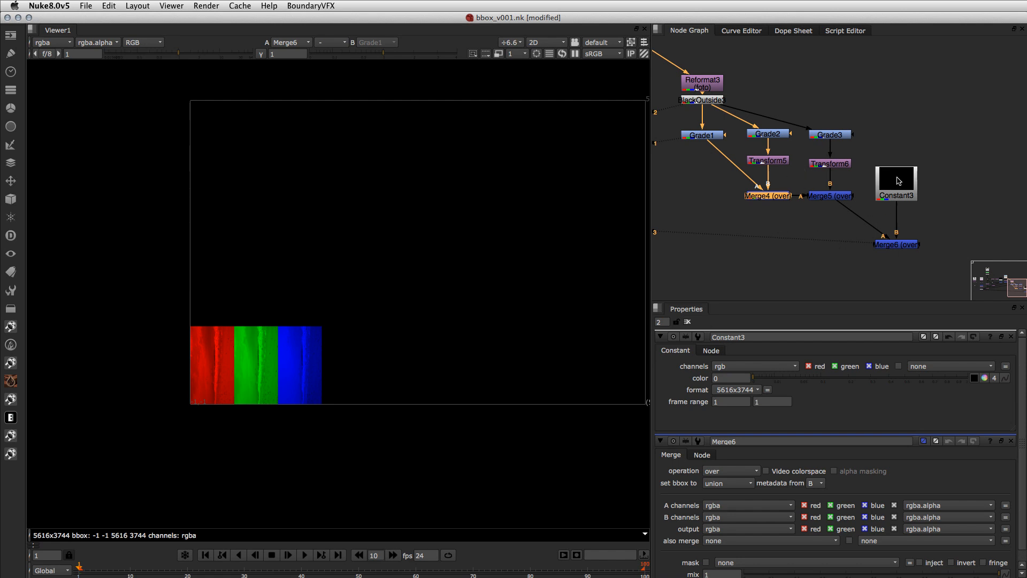
# - Move Constant3 slightly higher above Merge6 in the node graph
pyautogui.moveTo(898, 181); pyautogui.dragTo(898, 172)
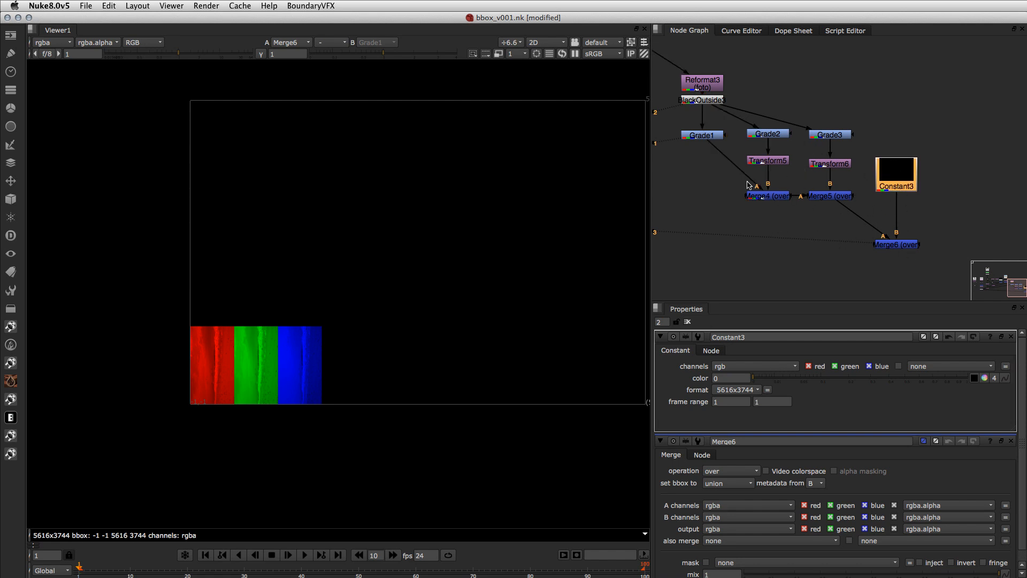
# - Connect Merge6's A input in turn to Grade1, Transform5 and Merge4 to compare each branch over the Constant
pyautogui.moveTo(851, 211); pyautogui.dragTo(707, 137)
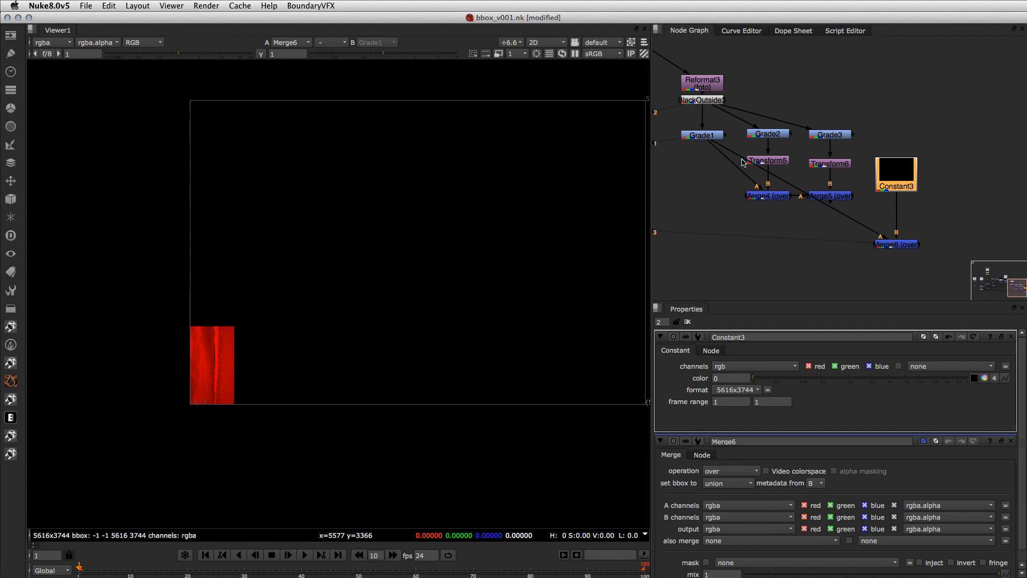
pyautogui.click(735, 161)
pyautogui.moveTo(723, 149); pyautogui.dragTo(775, 167)
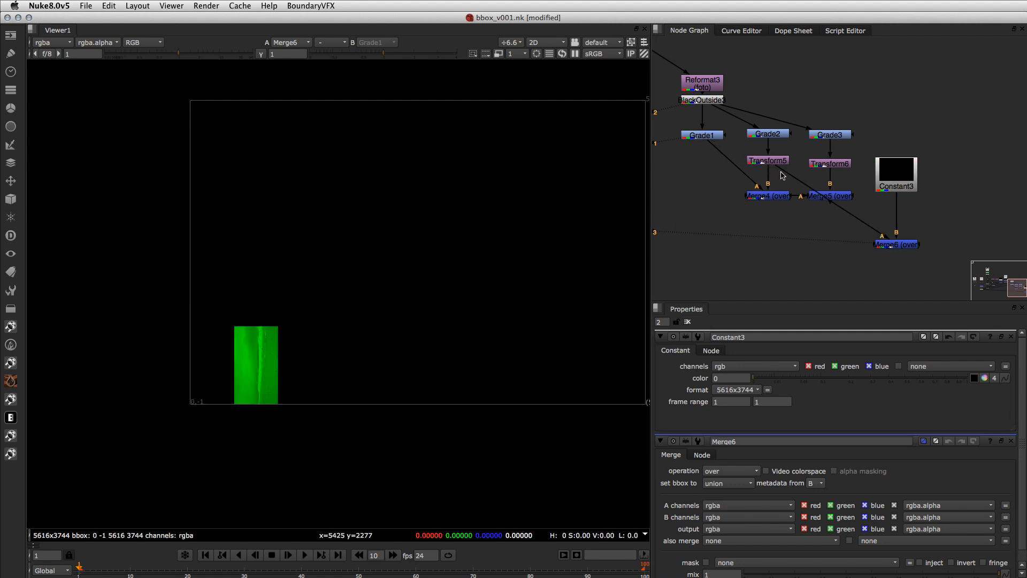
pyautogui.moveTo(934, 277); pyautogui.dragTo(859, 126)
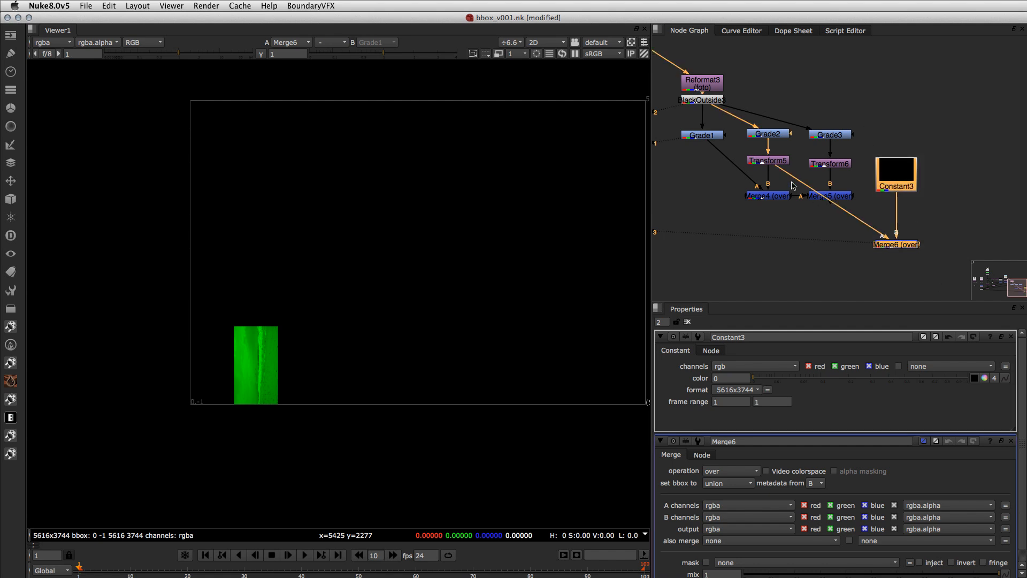
pyautogui.moveTo(787, 174); pyautogui.dragTo(771, 197)
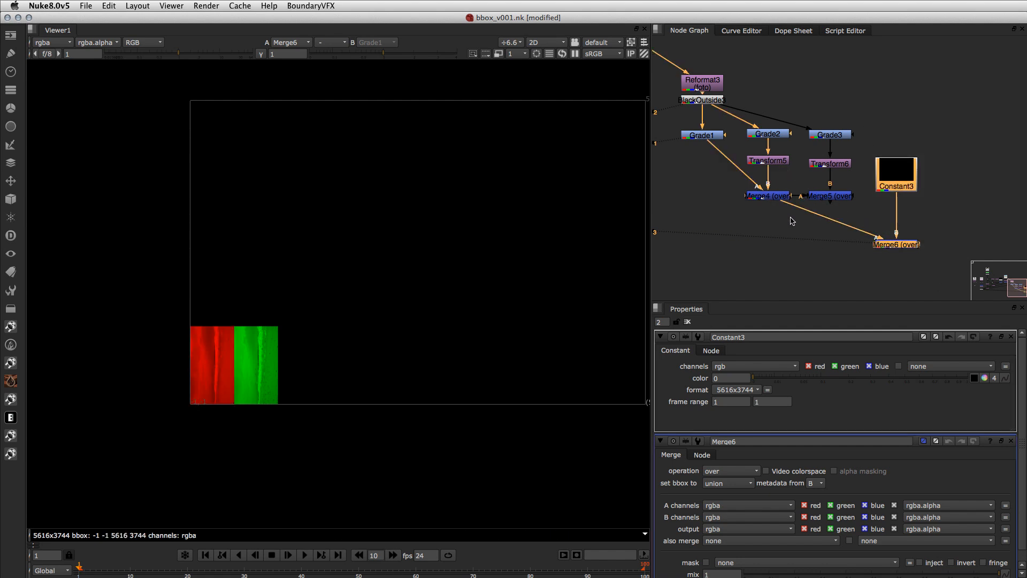
pyautogui.click(773, 221)
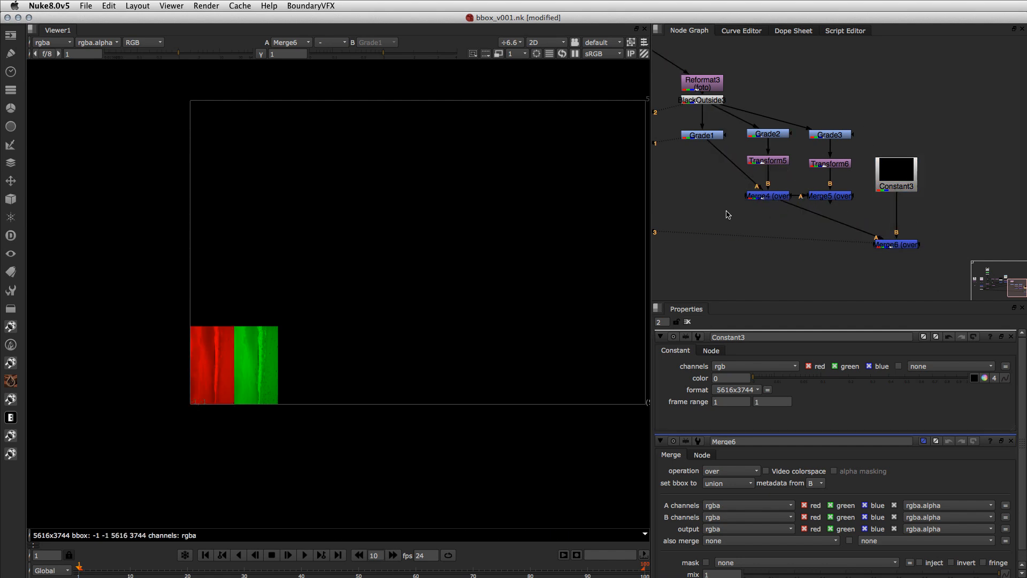
# - Open Transform5's properties and reposition its center point on the green image to about x 326, y 488
pyautogui.doubleClick(768, 160)
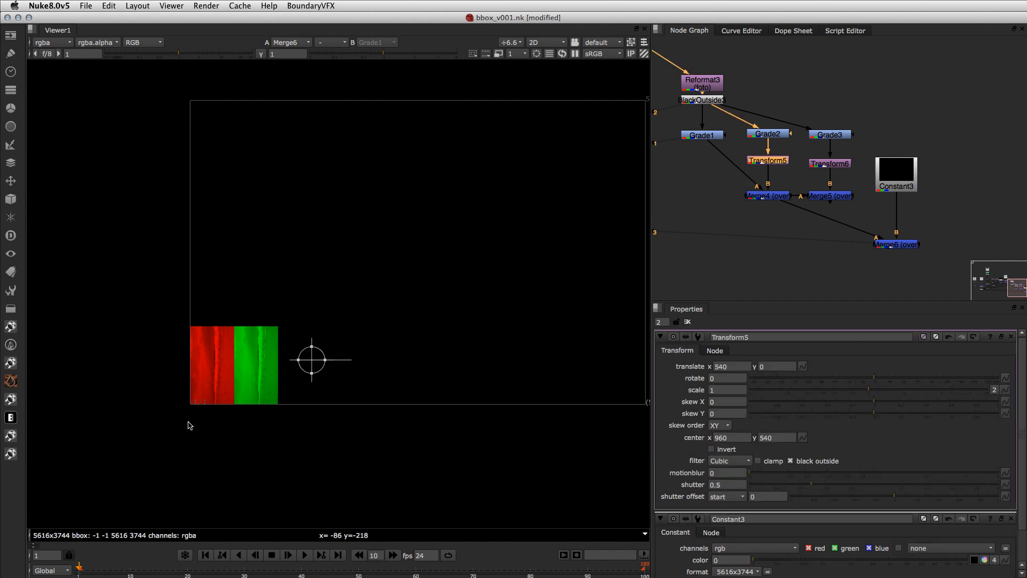
pyautogui.scroll(5, 192, 420)
pyautogui.keyDown('ctrl'); pyautogui.moveTo(509, 257); pyautogui.dragTo(371, 271); pyautogui.keyUp('ctrl')
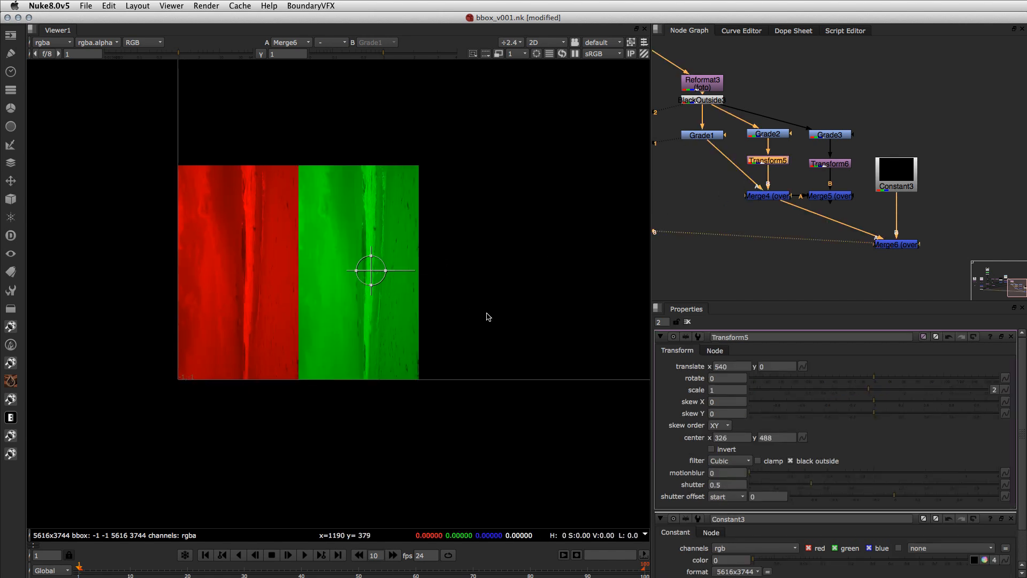
# - Set Transform5's scale to 1.5 and shift the green image horizontally to a translate x of about 628
pyautogui.click(716, 388)
pyautogui.press('Up')
pyautogui.press('Down')
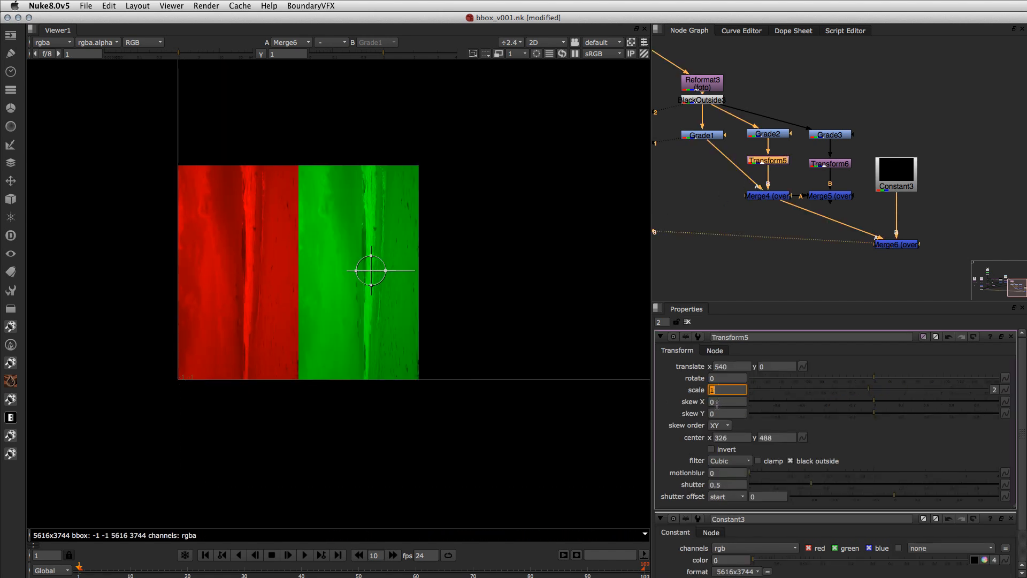
pyautogui.press('Right')
pyautogui.press('Up')
pyautogui.press('Up')
pyautogui.press('Up')
pyautogui.press('Up')
pyautogui.press('Up')
pyautogui.moveTo(374, 269); pyautogui.dragTo(391, 272)
pyautogui.click(717, 211)
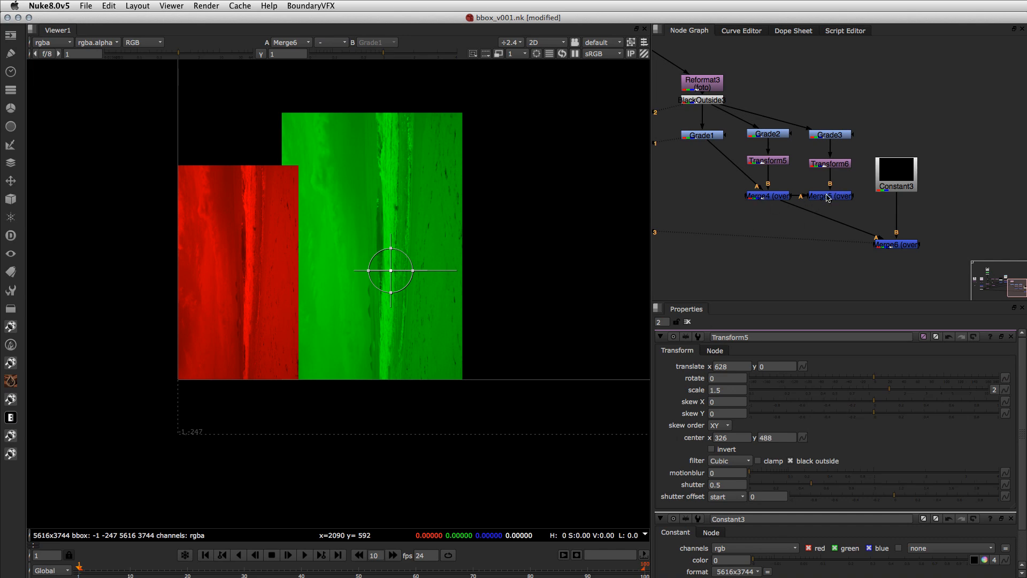
# - Move Constant3 slightly closer to Merge6 and reconnect Merge6's A input to Merge5
pyautogui.click(894, 245)
pyautogui.moveTo(898, 170); pyautogui.dragTo(899, 180)
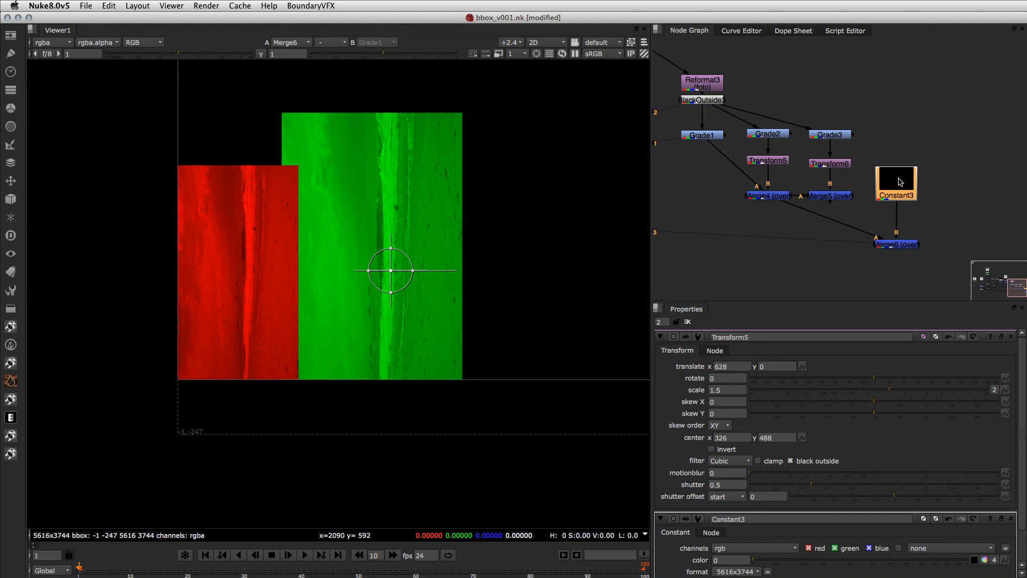
pyautogui.moveTo(796, 206); pyautogui.dragTo(829, 198)
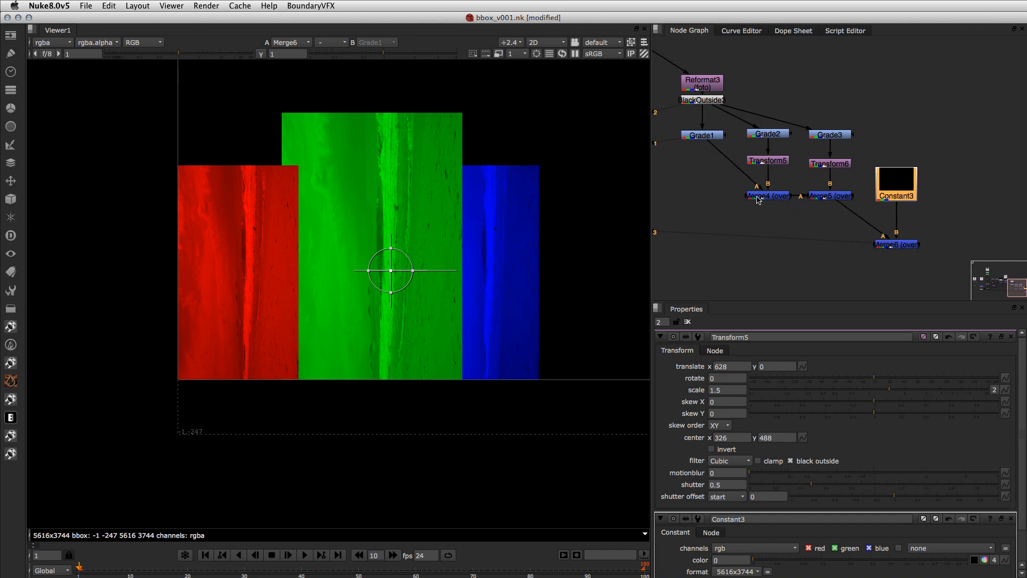
# - Swap Merge5's A and B inputs to put the blue image over the green, and nudge Merge6 and Constant3
pyautogui.click(826, 196)
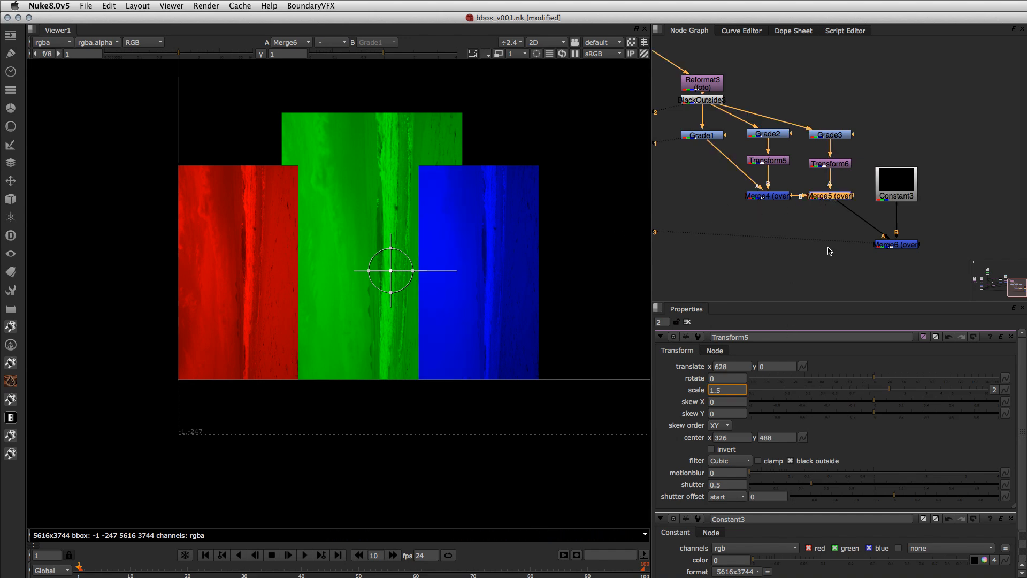
pyautogui.click(901, 246)
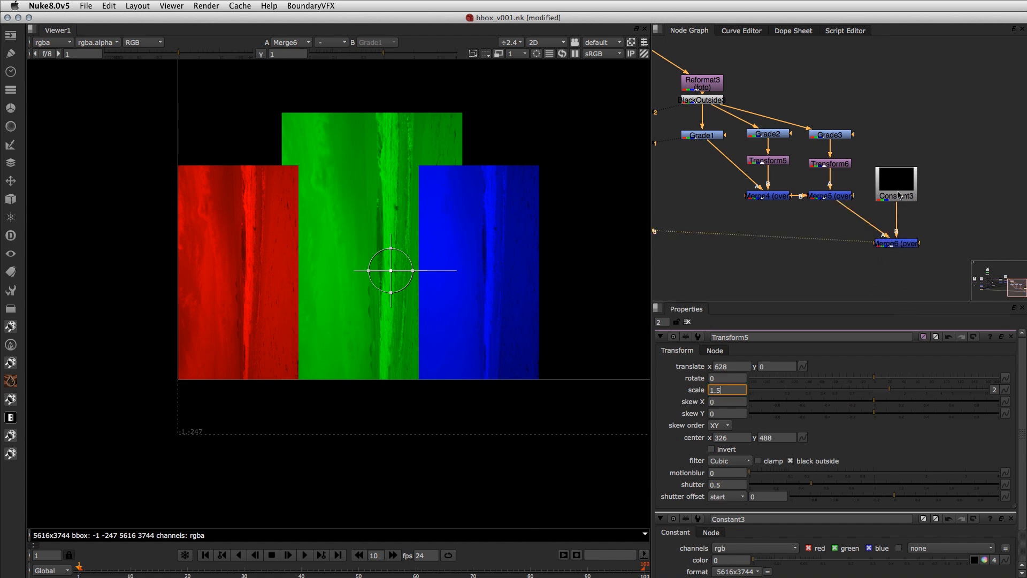
pyautogui.moveTo(898, 195)
pyautogui.mouseDown()
pyautogui.moveTo(910, 197)
pyautogui.moveTo(897, 191)
pyautogui.mouseUp()
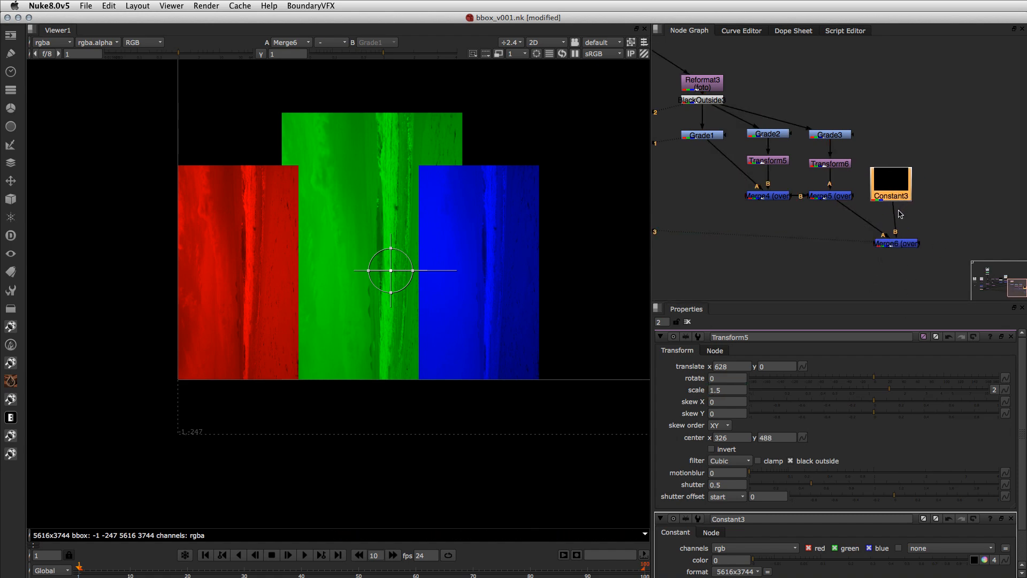
# - View Merge5 on its own and examine its bounding box against the foto format
pyautogui.click(831, 196)
pyautogui.press('1')
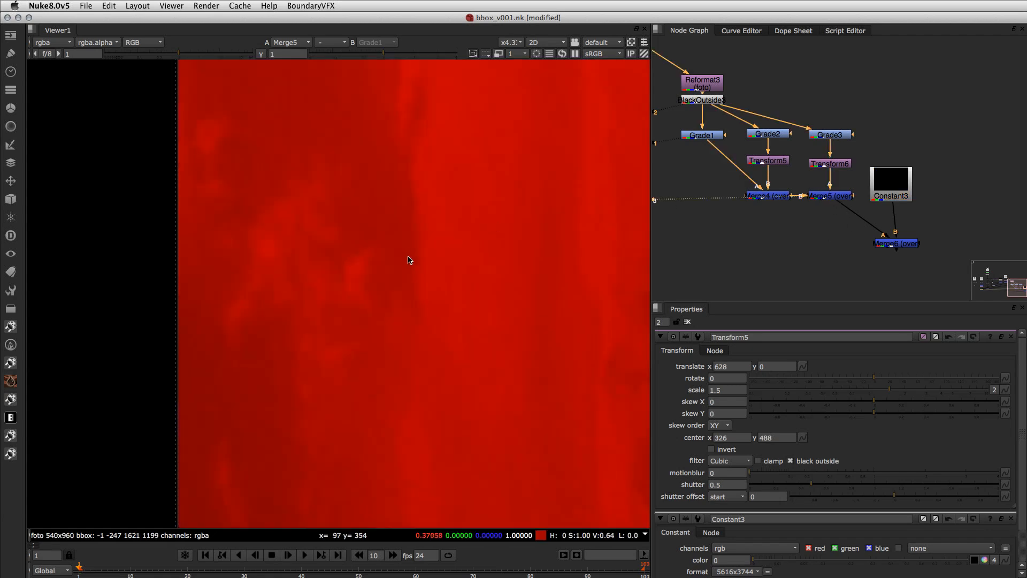
pyautogui.press('f')
pyautogui.scroll(-5, 458, 268)
pyautogui.moveTo(460, 268); pyautogui.dragTo(320, 270, button='middle')
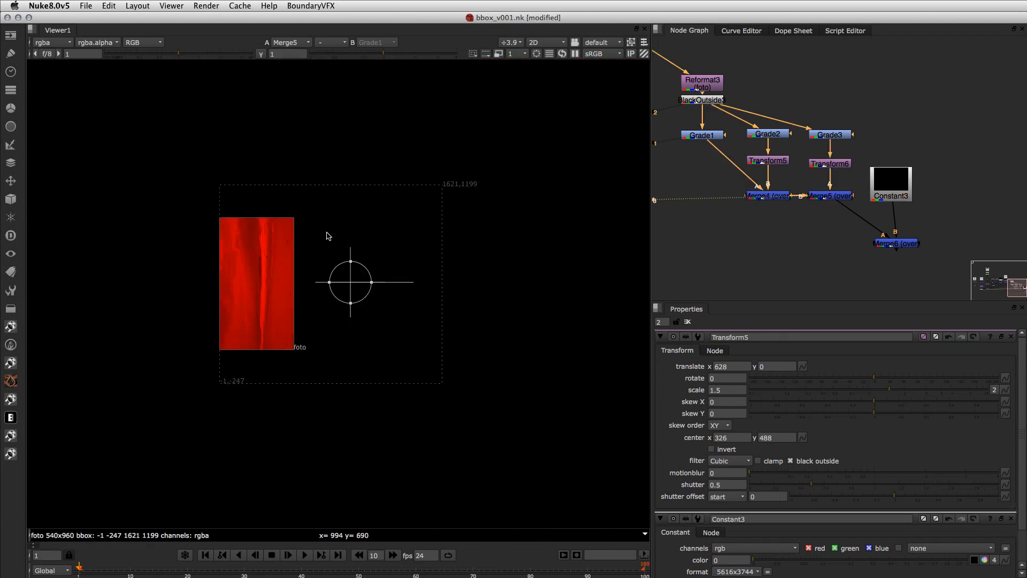
# - Align Merge6 directly below Constant3 and view its result with the whole 5616x3744 frame and bounding box
pyautogui.moveTo(896, 245); pyautogui.dragTo(891, 244)
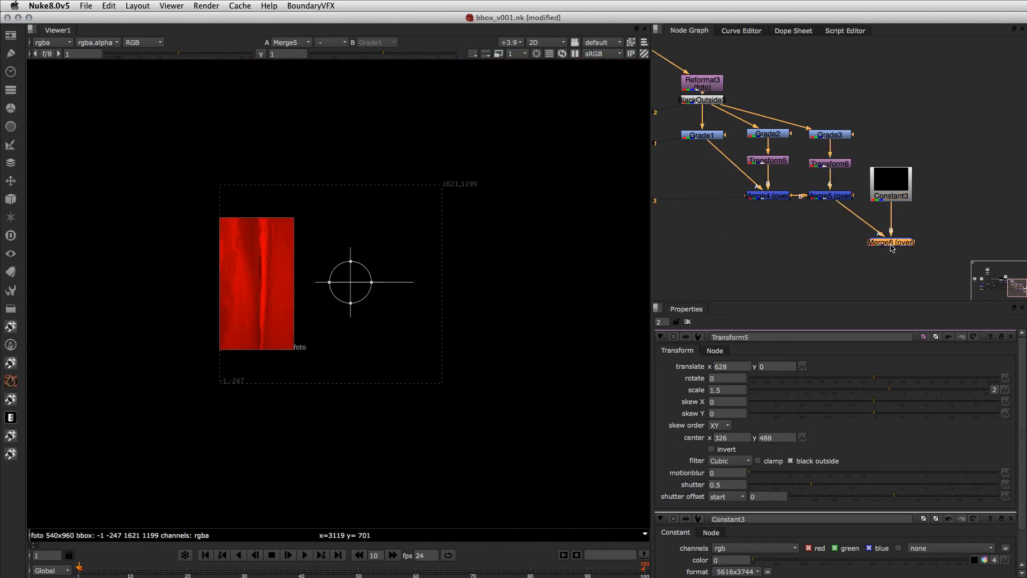
pyautogui.press('1')
pyautogui.scroll(10, 190, 344)
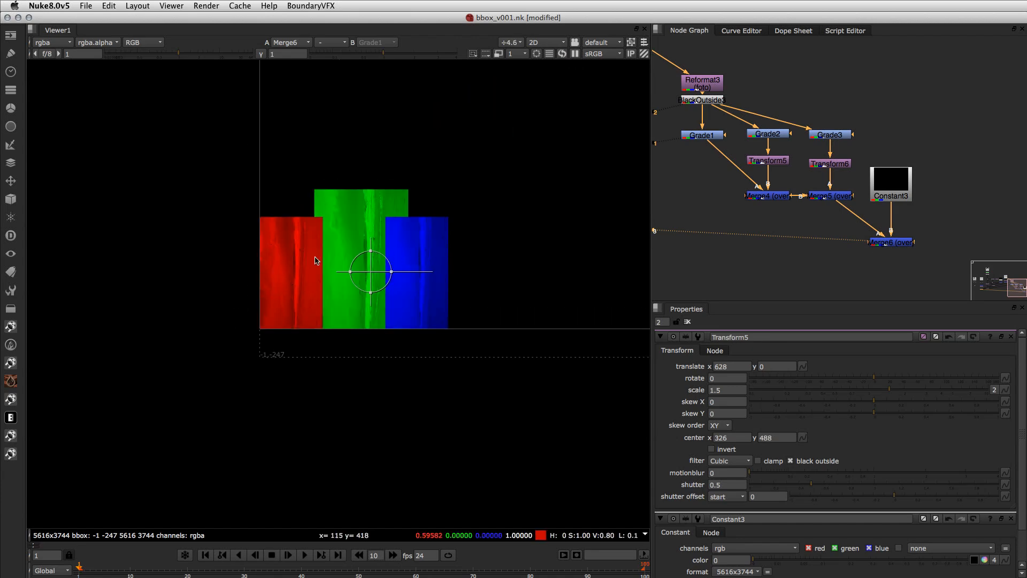
pyautogui.click(855, 271)
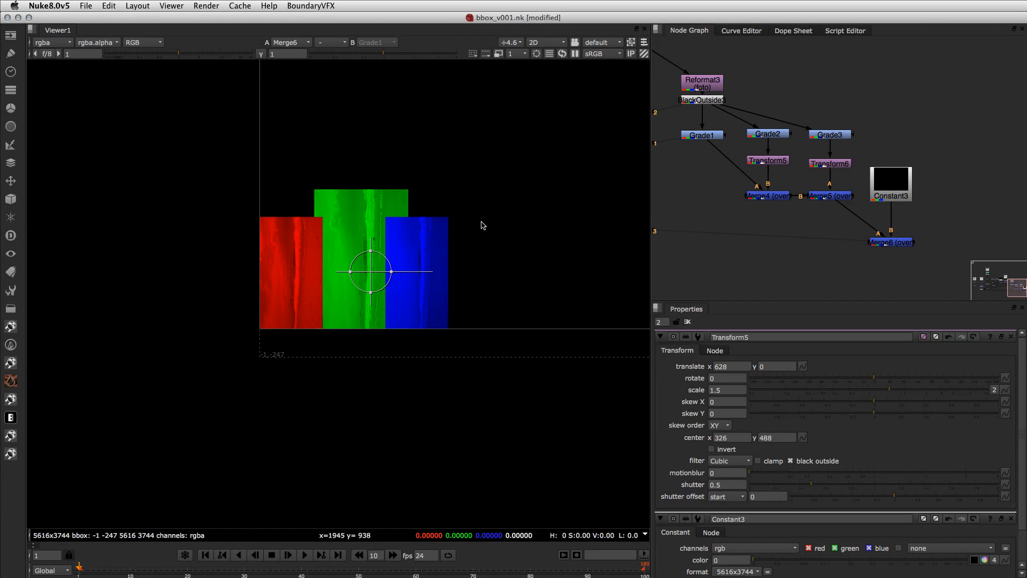
pyautogui.scroll(-5, 396, 213)
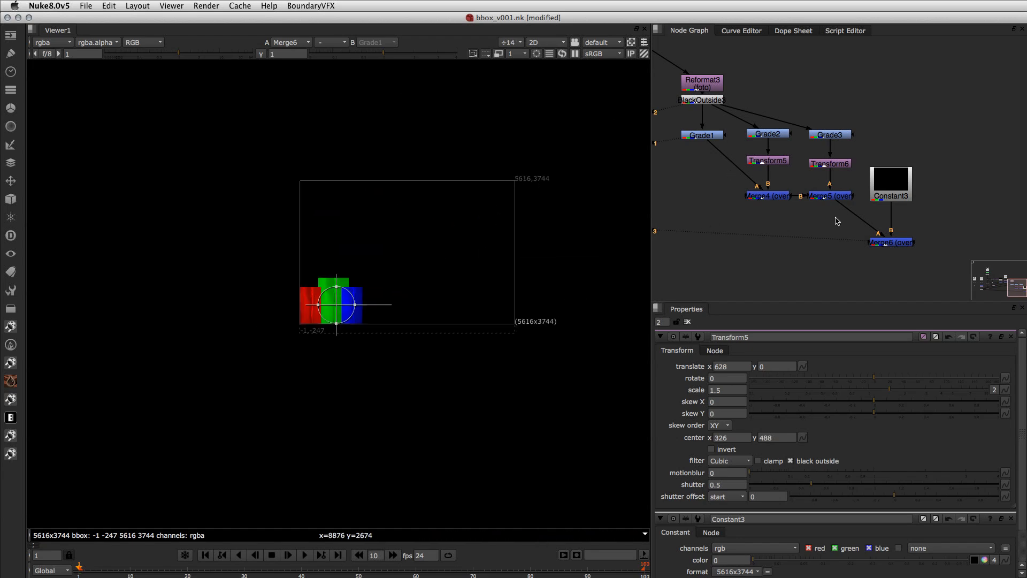
# - Set Constant3's format to 2K_Super_35(full-ap) 2048x1556
pyautogui.doubleClick(888, 187)
pyautogui.click(737, 390)
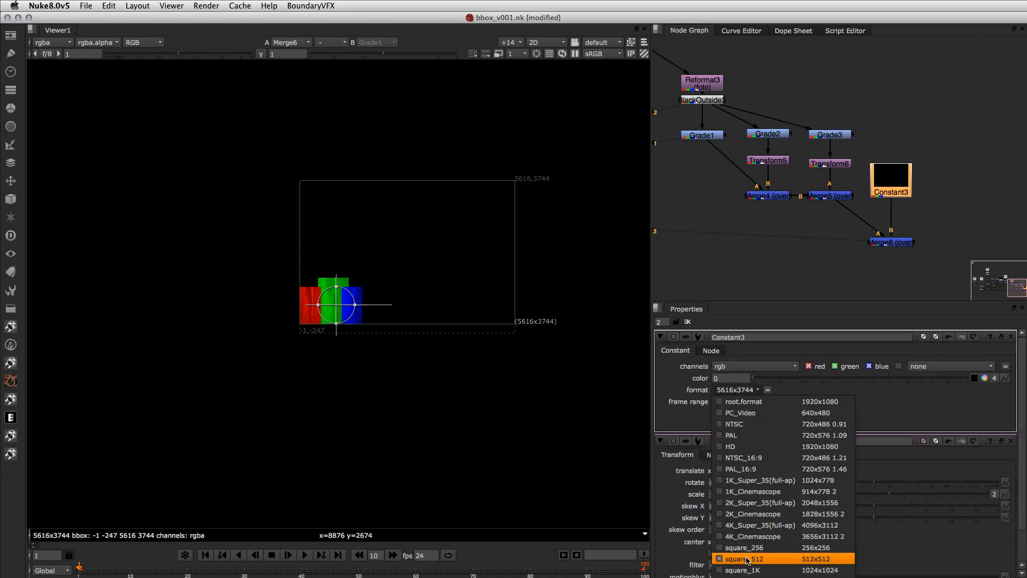
pyautogui.click(759, 503)
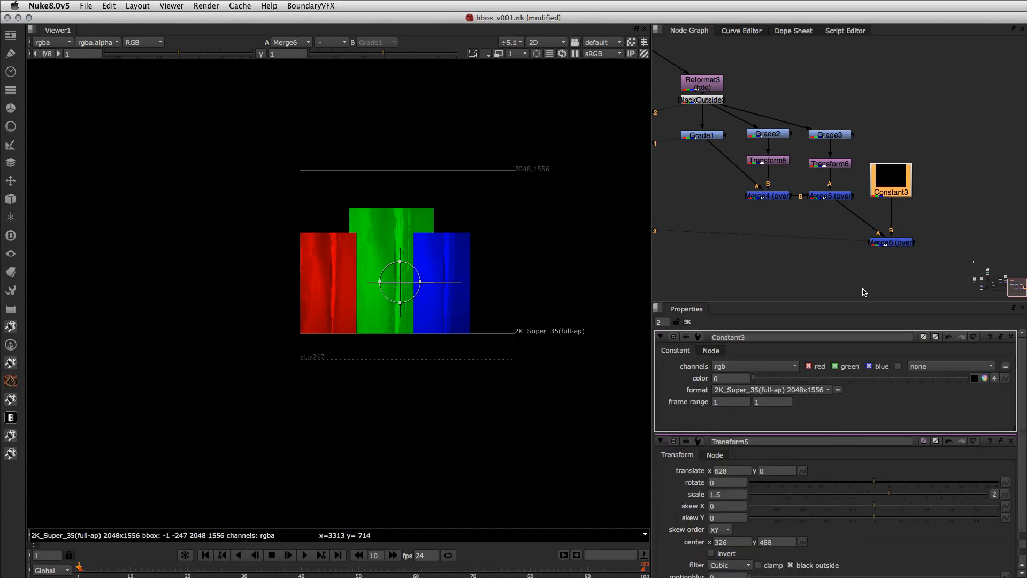
pyautogui.click(818, 208)
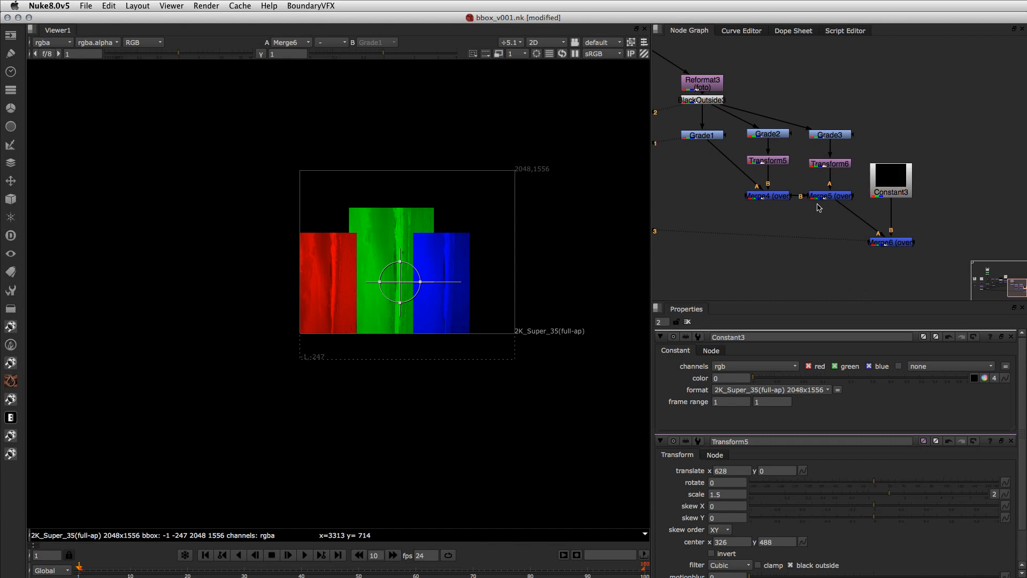
# - Switch the viewer back to Merge5 to check its format and bounding box without the resized Constant
pyautogui.click(826, 198)
pyautogui.press('1')
pyautogui.moveTo(740, 234); pyautogui.dragTo(798, 235, button='middle')
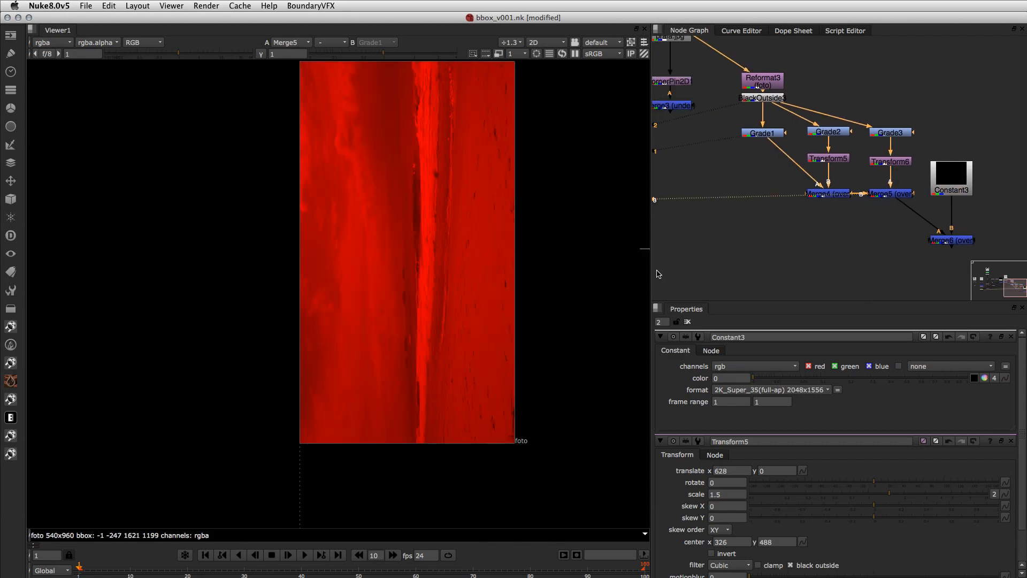
pyautogui.scroll(-4, 492, 301)
pyautogui.scroll(-1, 833, 248)
pyautogui.scroll(-3, 861, 244)
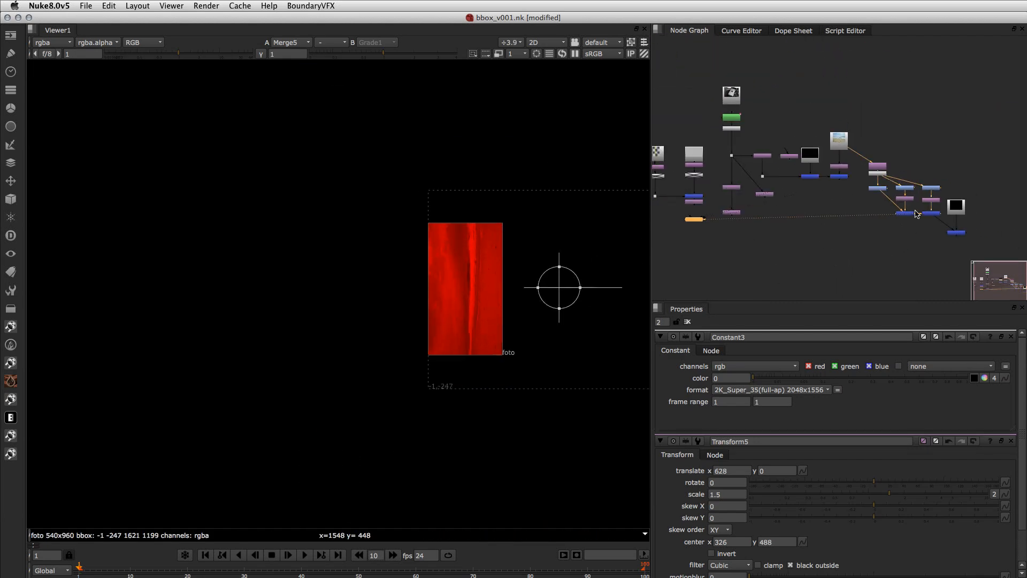
# - Move CornerPin2D1 and Merge3 lower in the node graph and replace CornerPin2D1's Read2 input with Merge5
pyautogui.scroll(2, 752, 188)
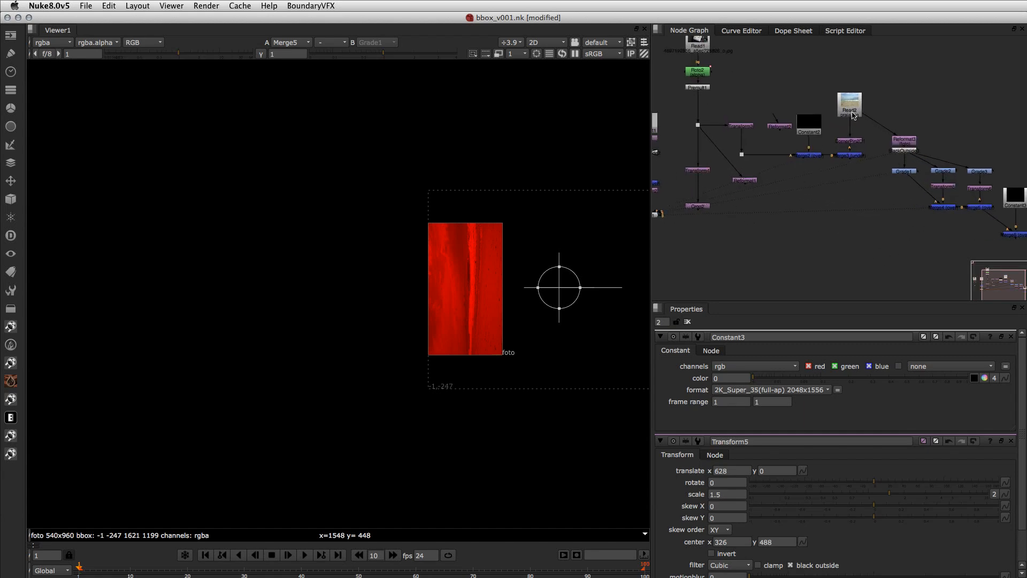
pyautogui.moveTo(869, 130); pyautogui.dragTo(787, 98, button='middle')
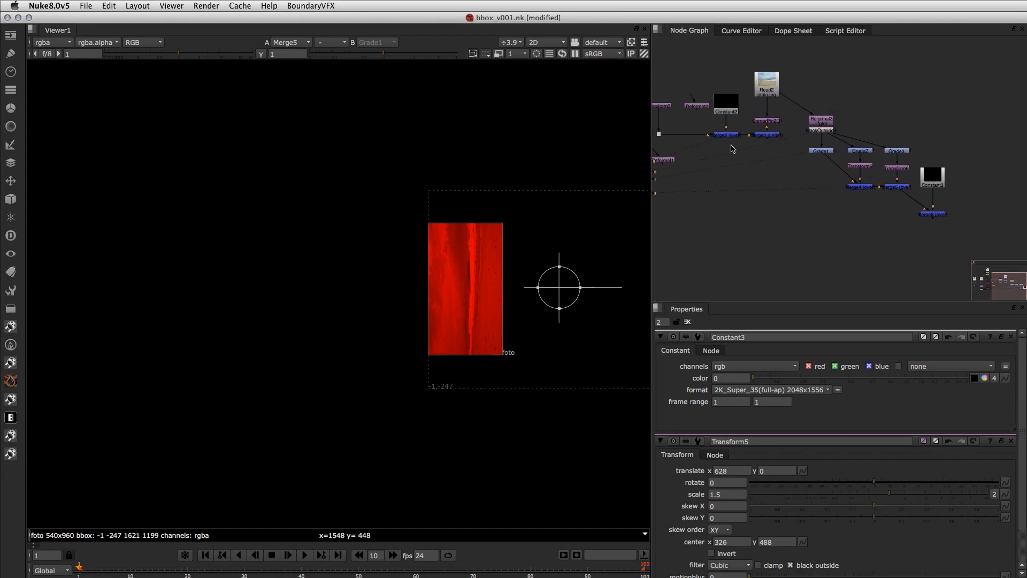
pyautogui.moveTo(795, 154); pyautogui.dragTo(765, 238)
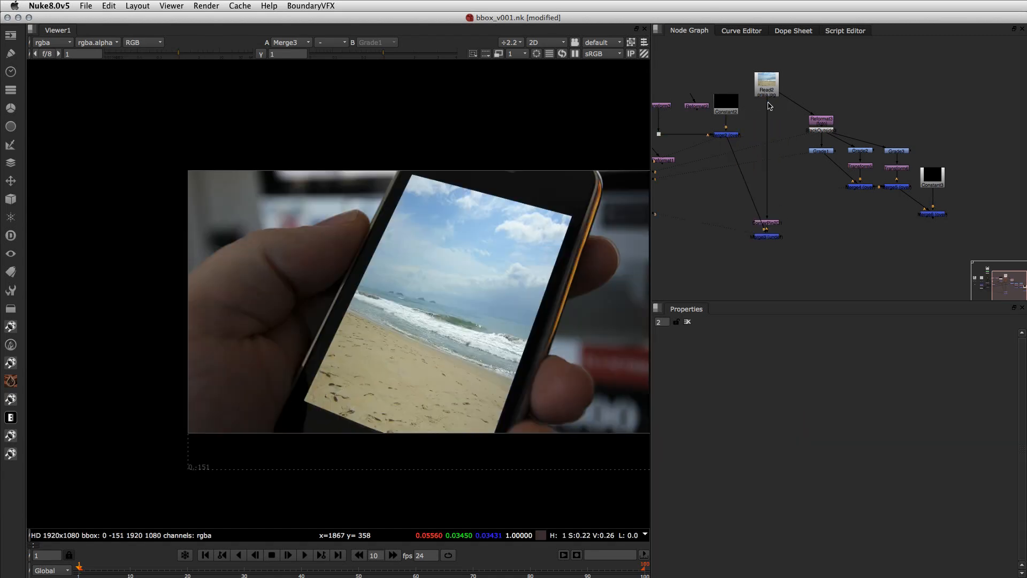
pyautogui.moveTo(768, 103); pyautogui.dragTo(899, 188)
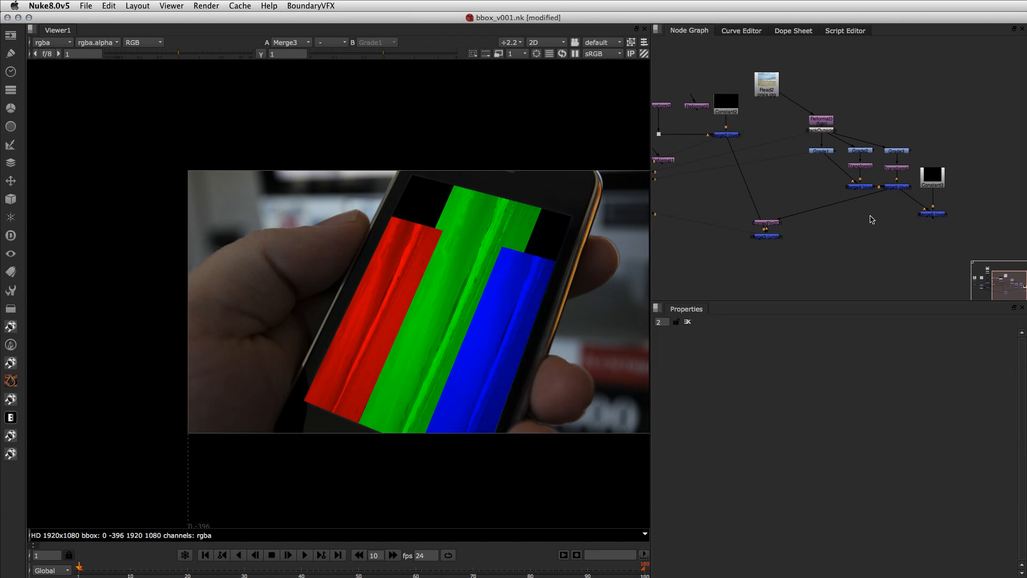
# - View CornerPin2D1's output and examine its foto format and bounding box
pyautogui.click(769, 225)
pyautogui.press('1')
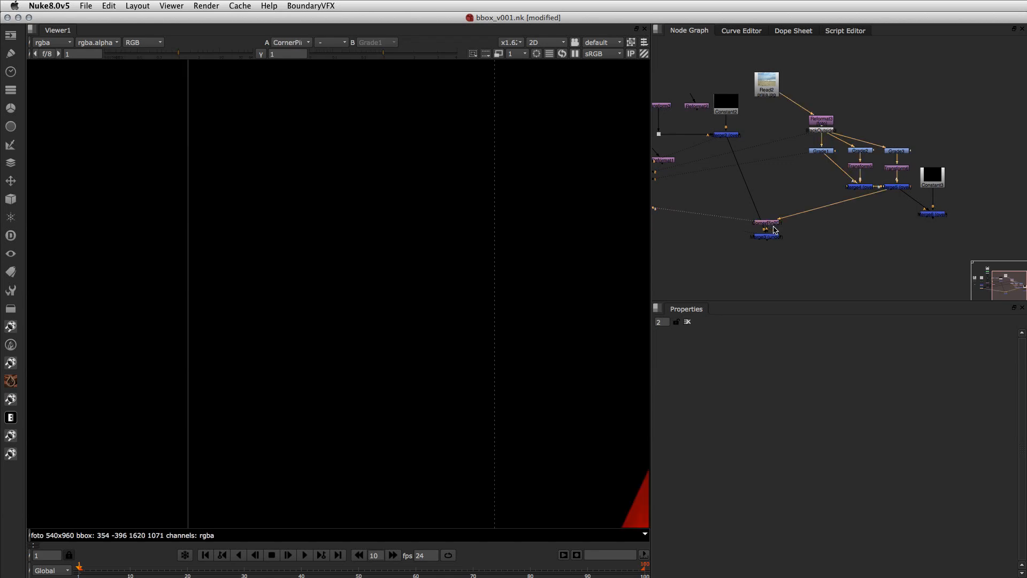
pyautogui.press('f')
pyautogui.keyDown('alt'); pyautogui.moveTo(488, 281); pyautogui.dragTo(354, 263, button='middle'); pyautogui.keyUp('alt')
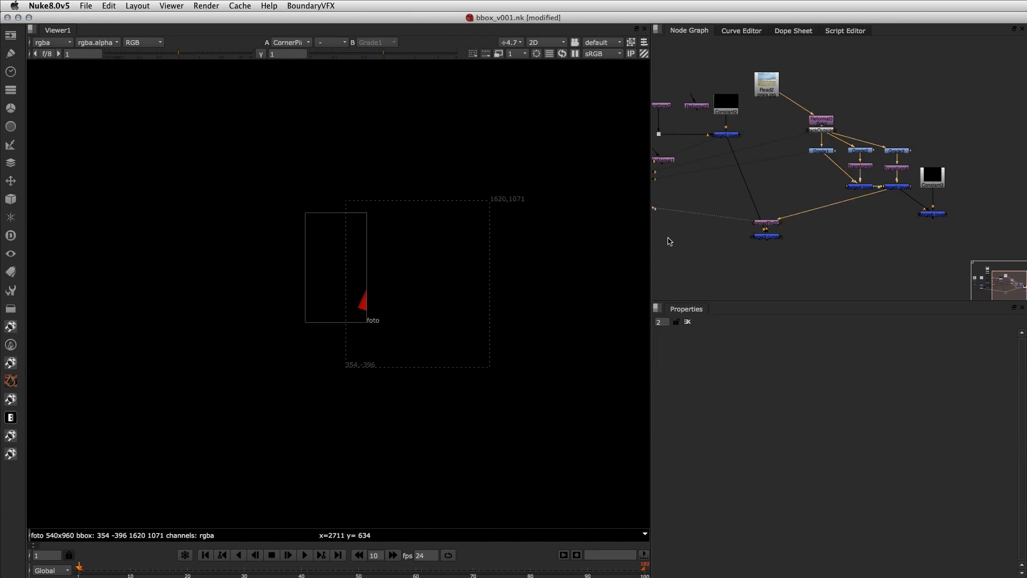
# - View Merge5's output and open CornerPin2D1's From coordinates to compare them with the image
pyautogui.click(896, 187)
pyautogui.press('1')
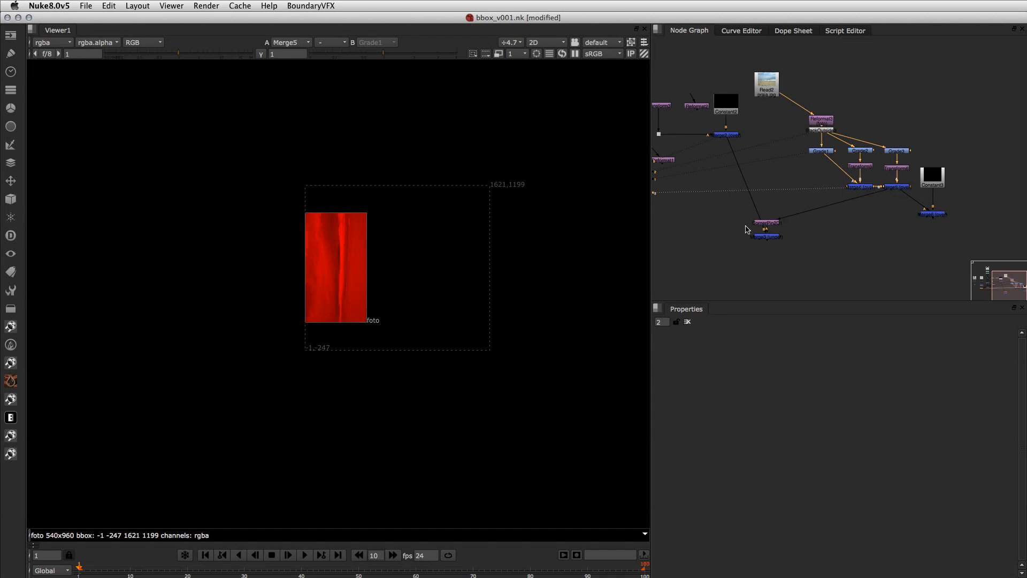
pyautogui.doubleClick(764, 223)
pyautogui.click(724, 351)
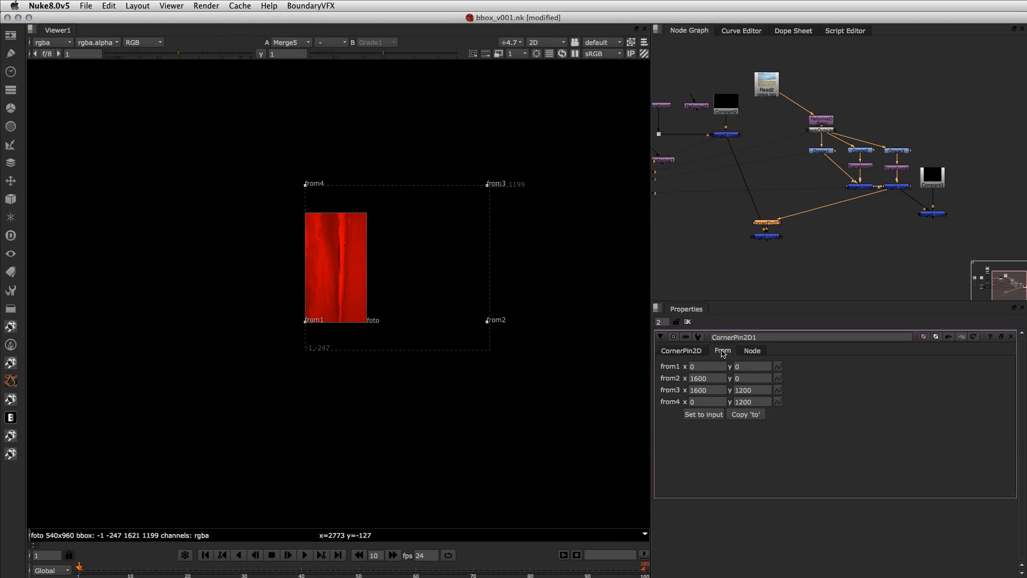
# - View Merge3 to examine the corner-pinned tinted images on the phone screen and the overall bounding box
pyautogui.click(768, 239)
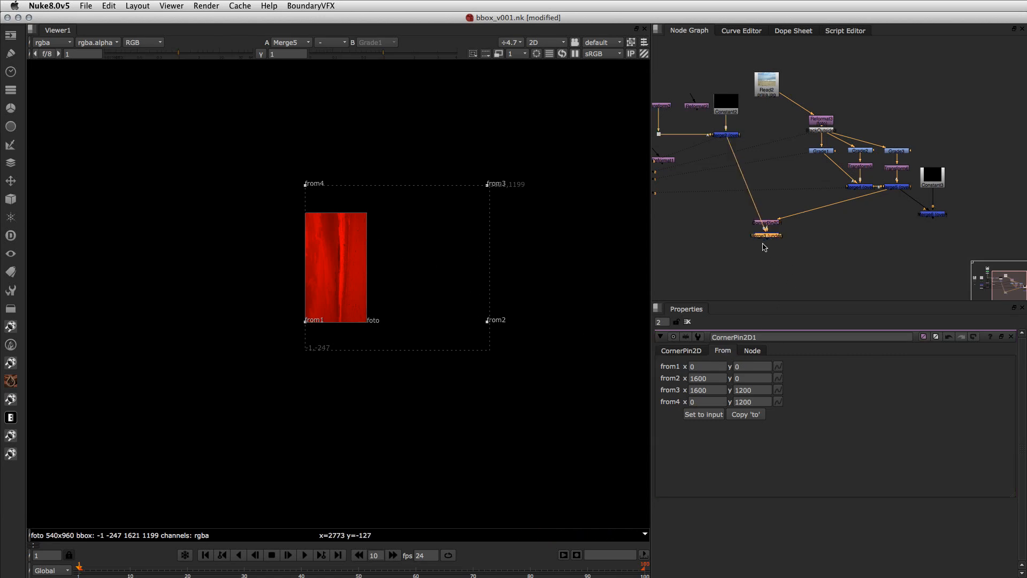
pyautogui.press('1')
pyautogui.press('super+1')
pyautogui.scroll(-5, 319, 234)
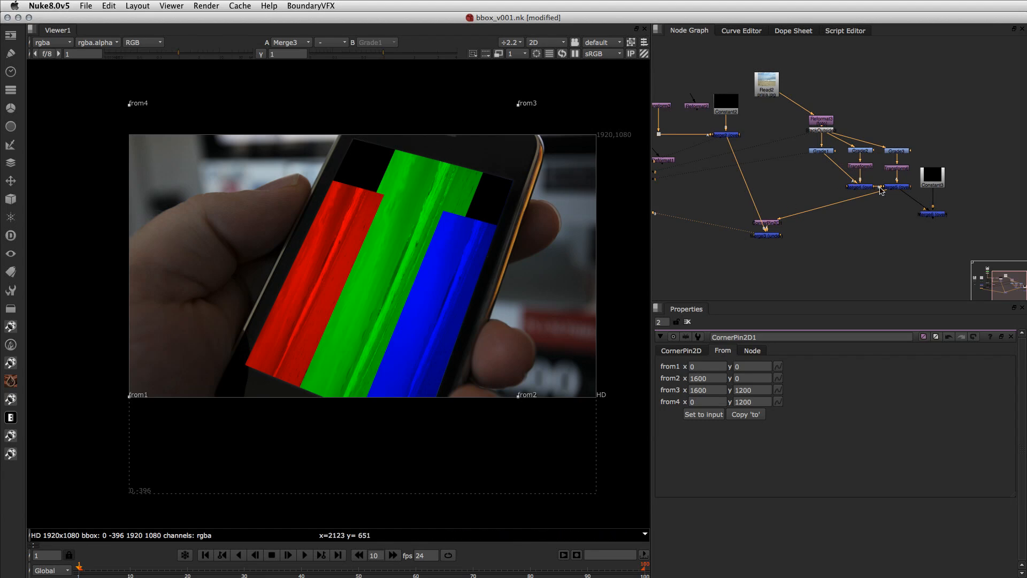
# - View Merge5's output and set CornerPin2D1's From corners to match its 540x960 input format
pyautogui.doubleClick(897, 187)
pyautogui.press('1')
pyautogui.scroll(-4, 438, 284)
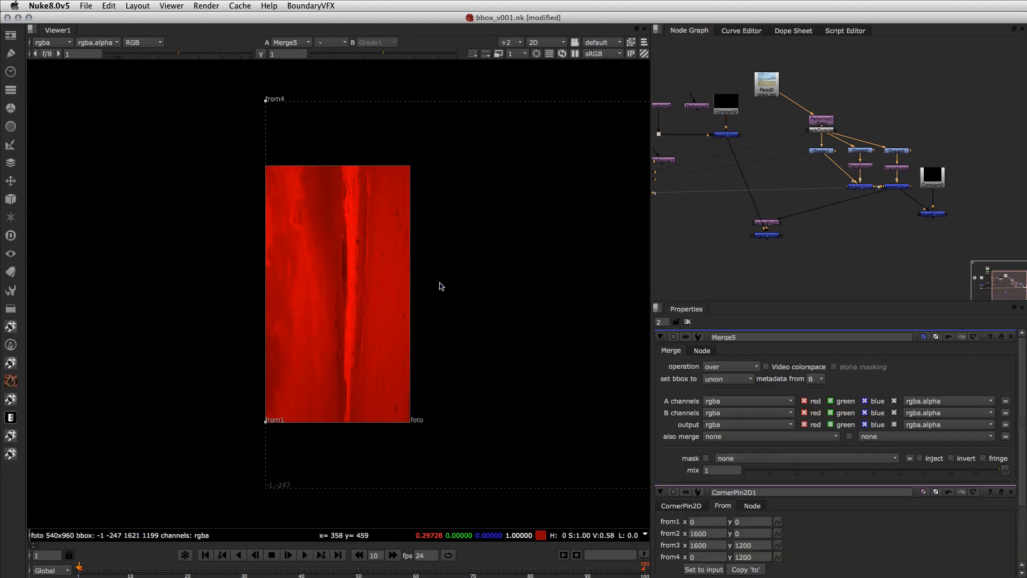
pyautogui.scroll(-3, 466, 284)
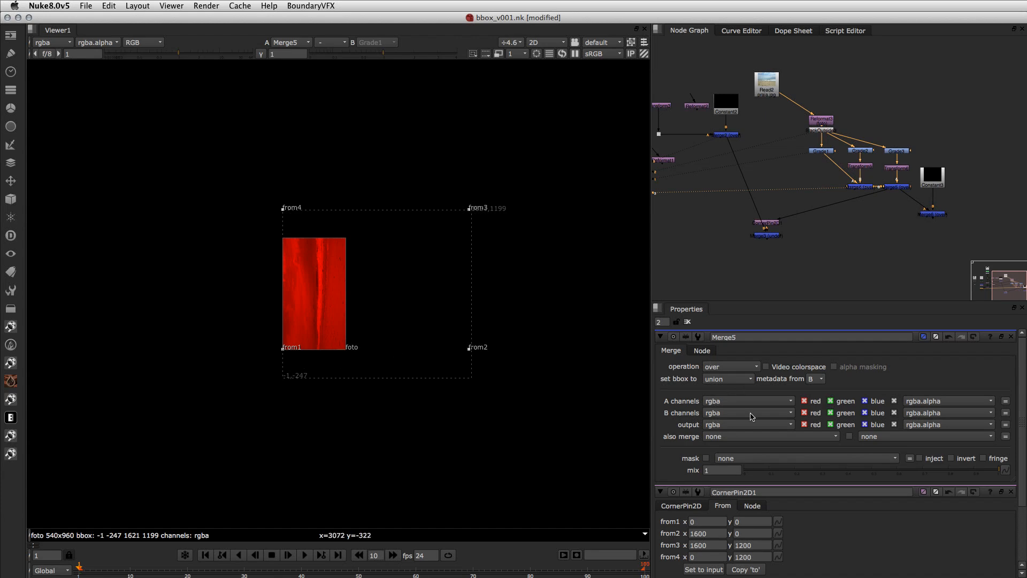
pyautogui.doubleClick(762, 224)
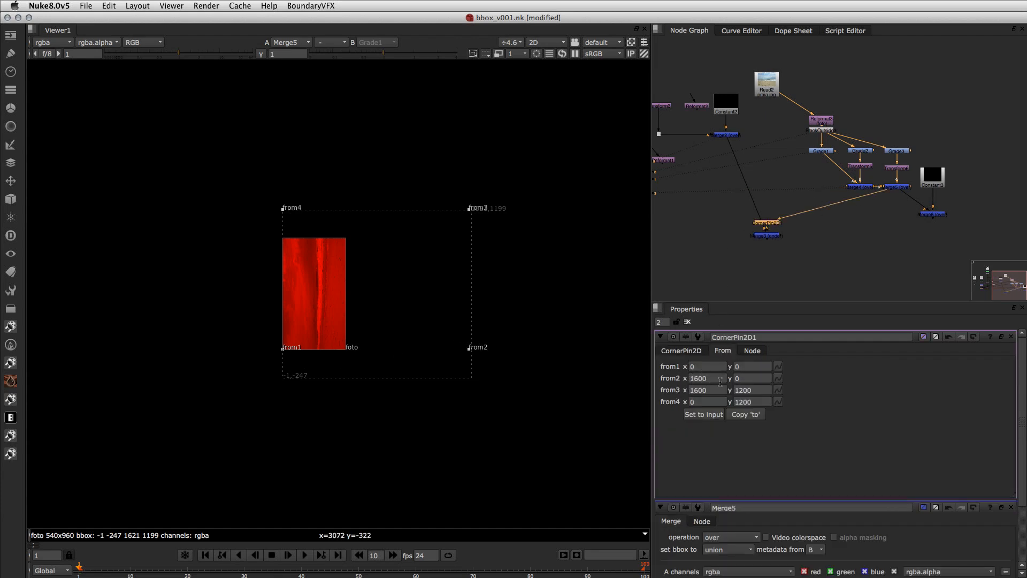
pyautogui.scroll(3, 335, 289)
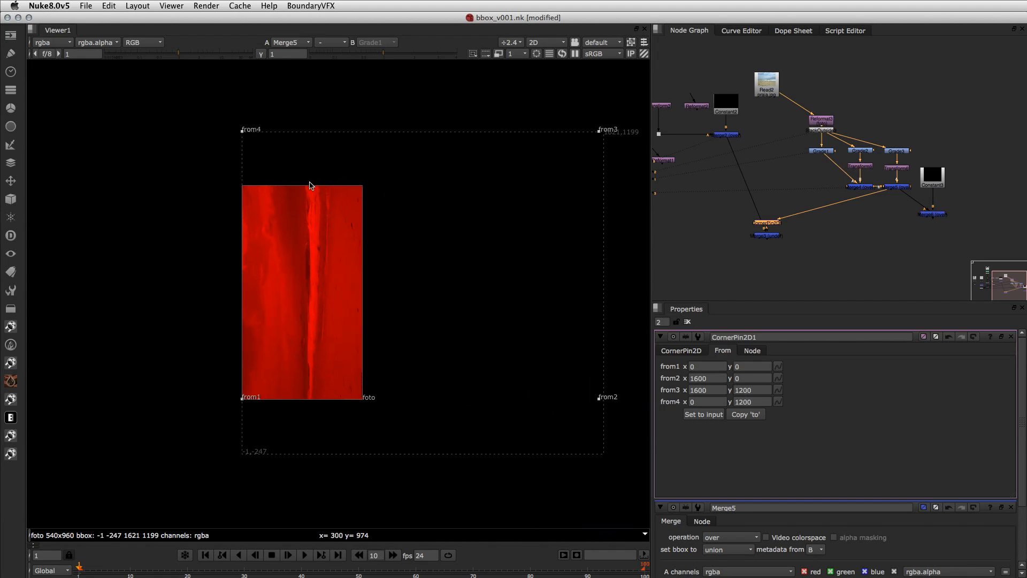
pyautogui.click(819, 257)
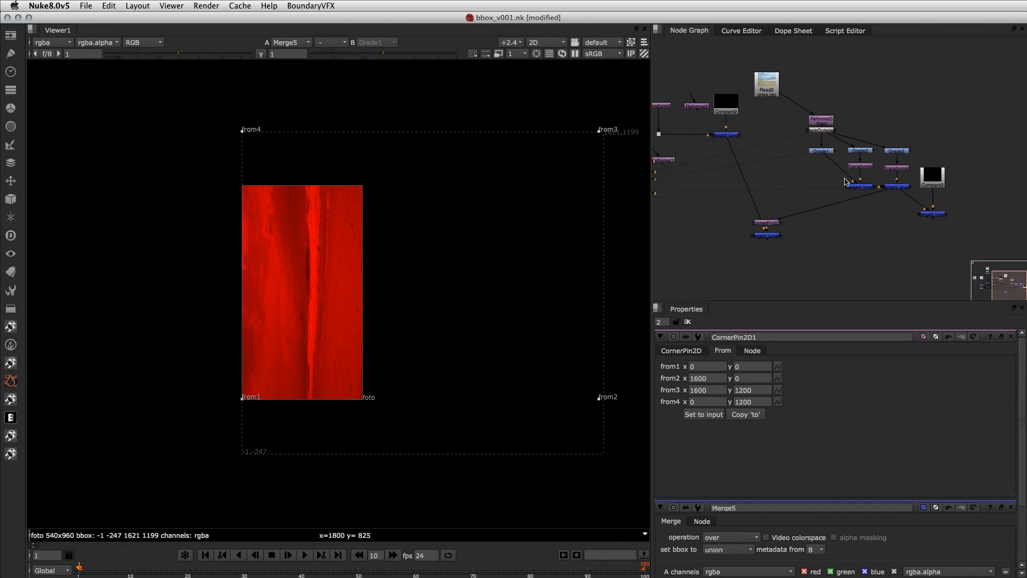
pyautogui.click(900, 188)
pyautogui.click(702, 415)
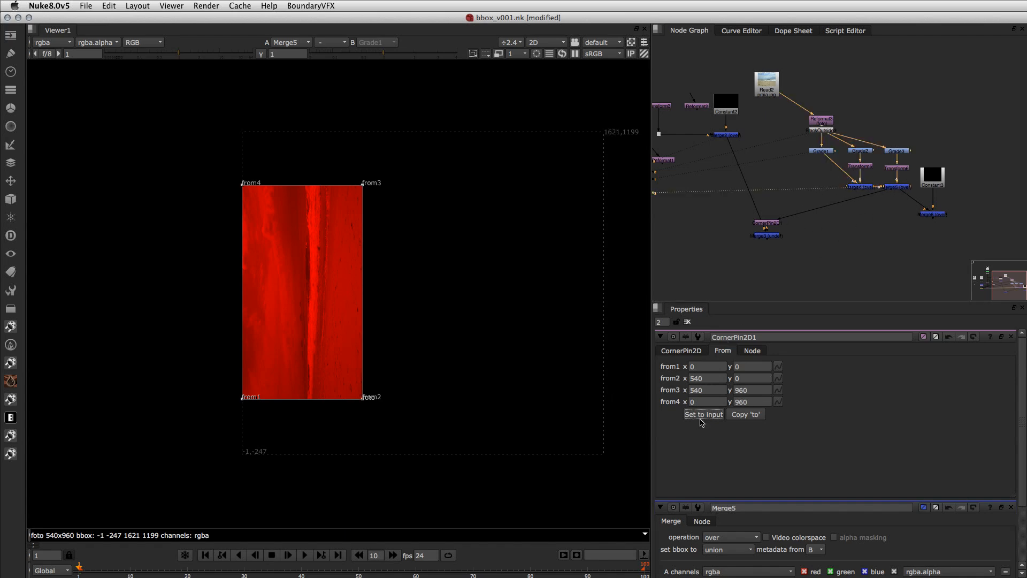
pyautogui.moveTo(705, 378); pyautogui.dragTo(676, 379)
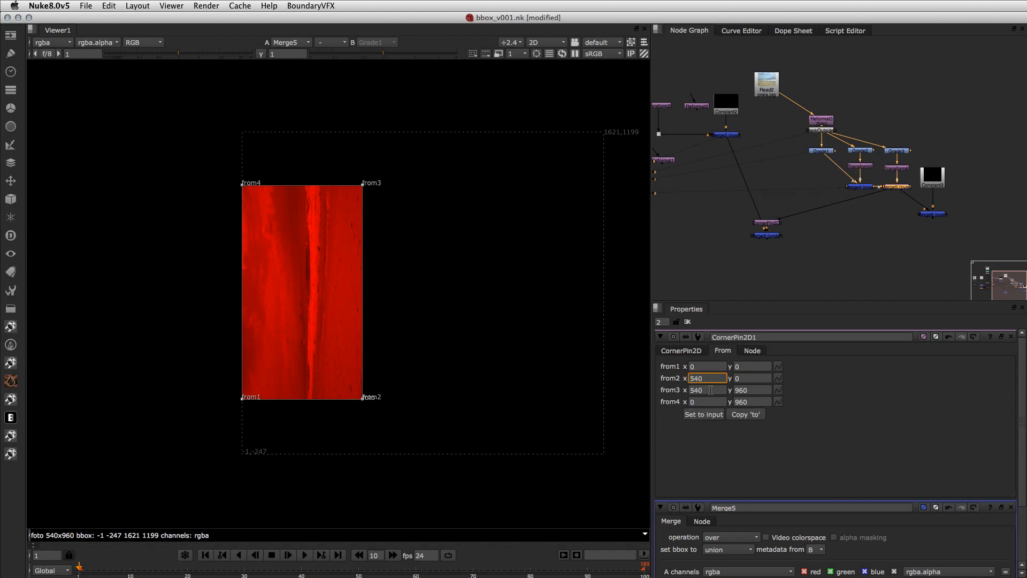
# - Close all open node properties and reopen only Merge5's settings
pyautogui.click(846, 262)
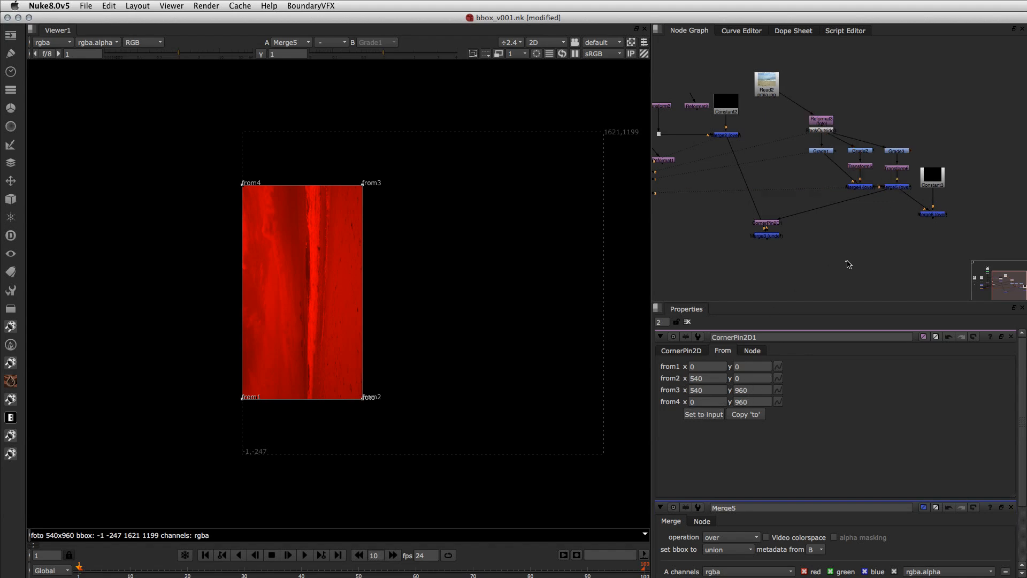
pyautogui.click(899, 189)
pyautogui.click(688, 322)
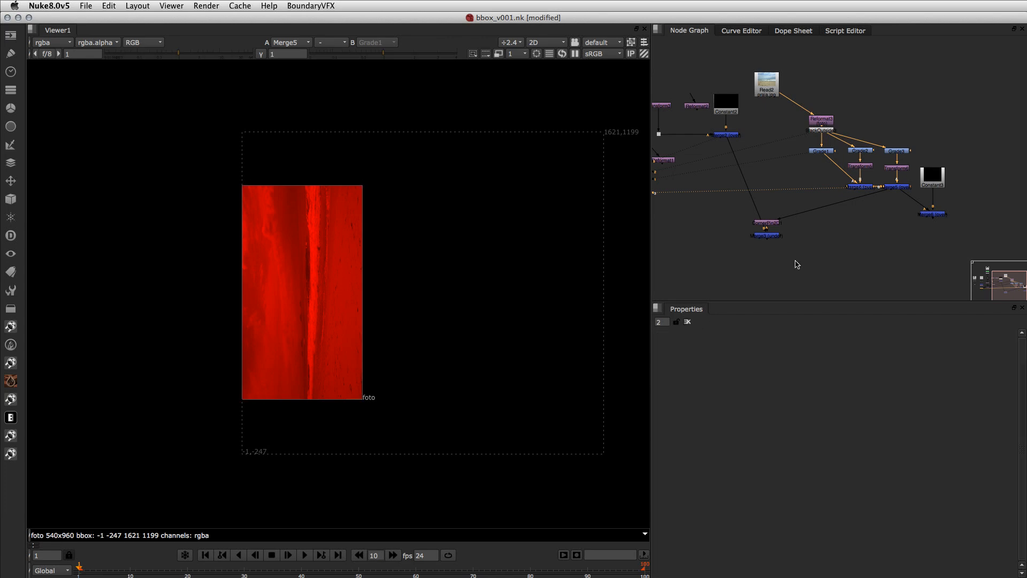
pyautogui.doubleClick(902, 187)
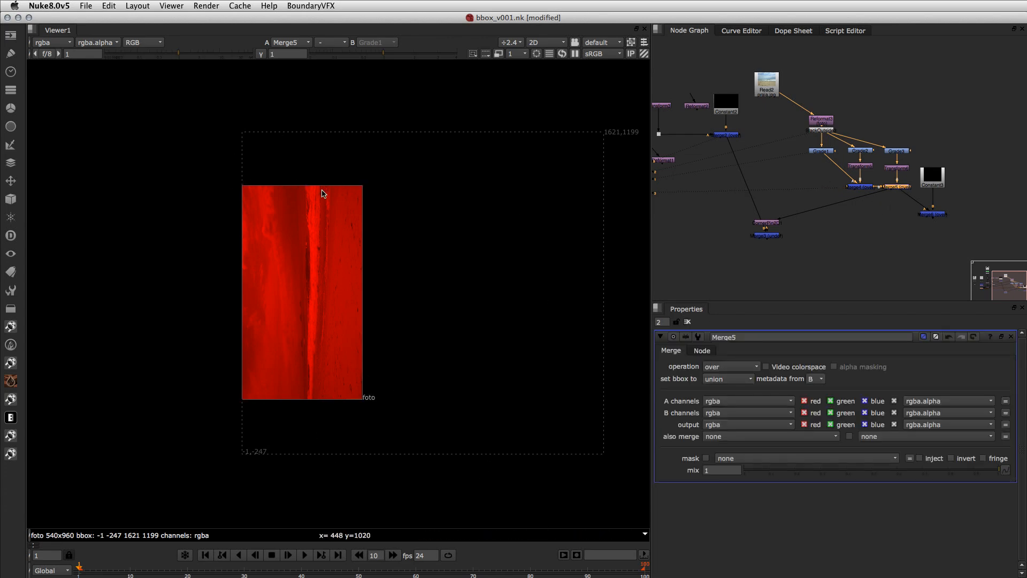
# - View Merge3 to examine the corner-pinned image on the phone screen and the overall bounding box
pyautogui.click(767, 235)
pyautogui.press('1')
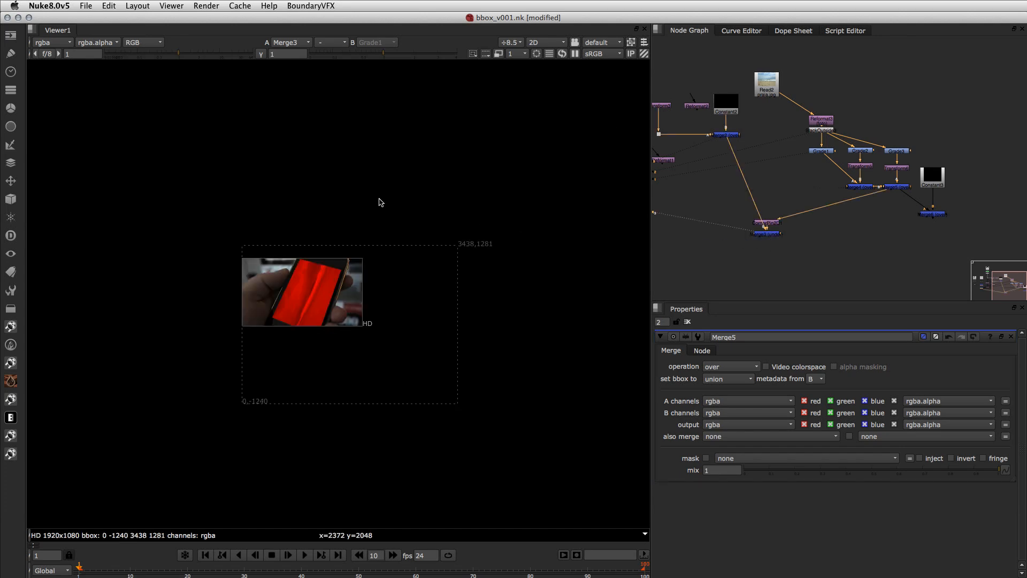
pyautogui.scroll(2, 332, 257)
pyautogui.scroll(1, 331, 257)
pyautogui.moveTo(429, 325); pyautogui.dragTo(391, 275, button='middle')
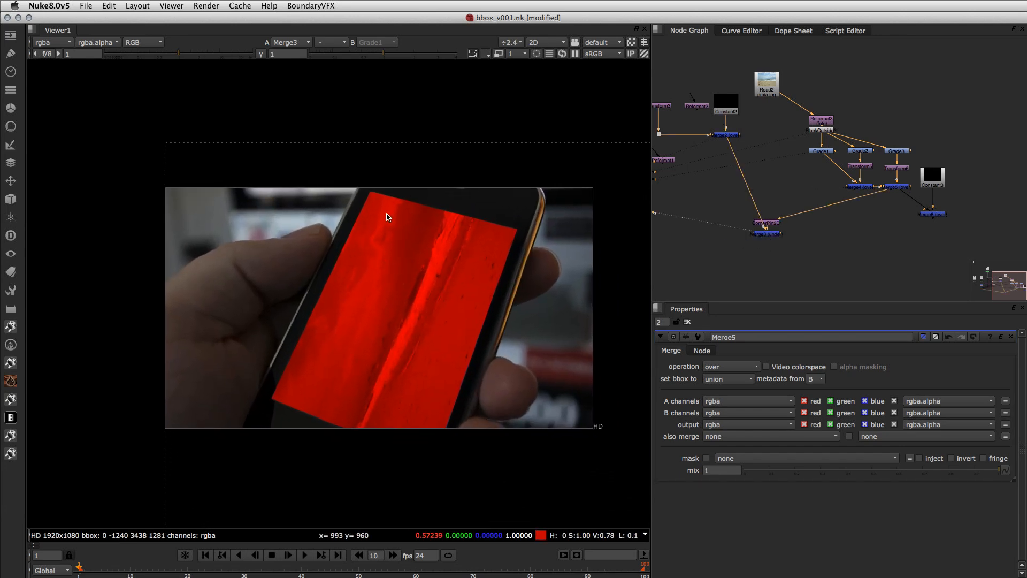
pyautogui.click(784, 245)
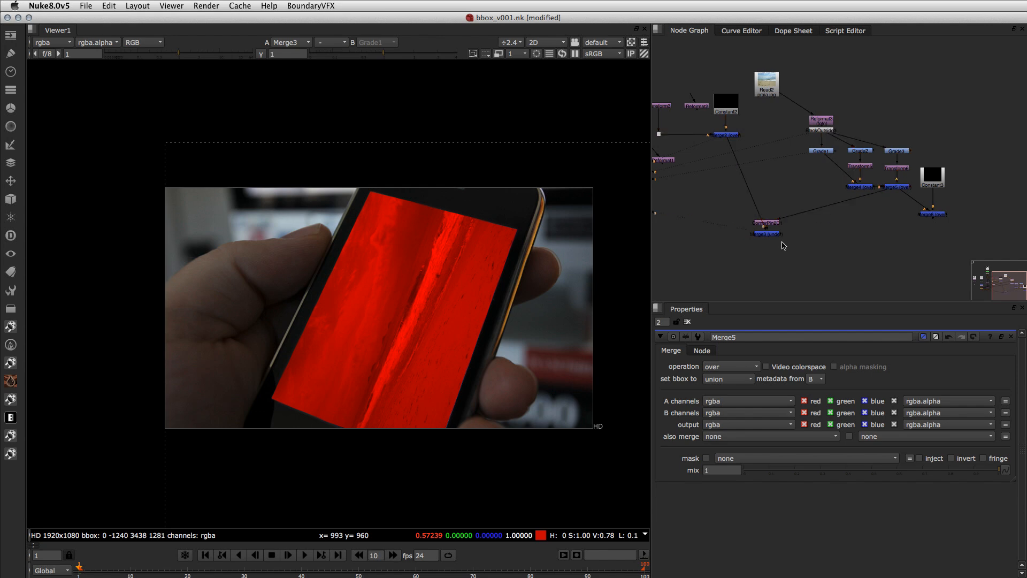
# - Insert a Transform node after Merge5 and view its output with the full bounding box
pyautogui.click(898, 188)
pyautogui.press('t')
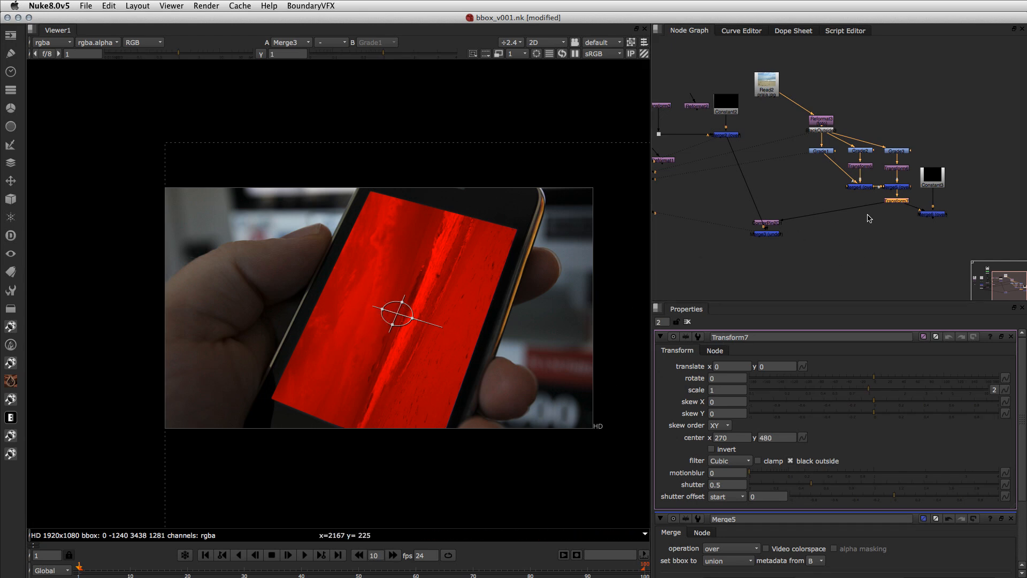
pyautogui.press('1')
pyautogui.scroll(-5, 443, 264)
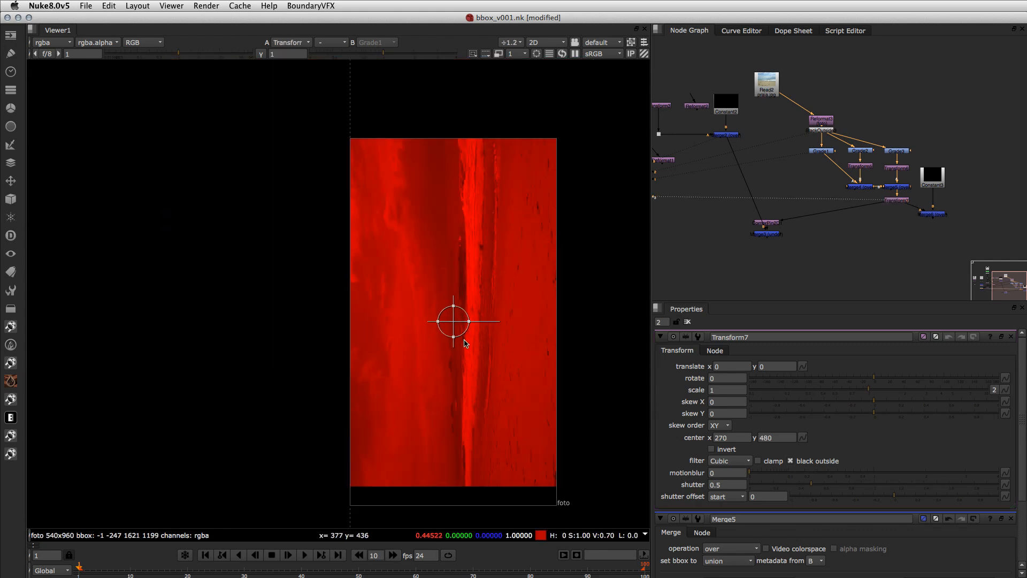
pyautogui.moveTo(427, 320); pyautogui.dragTo(345, 323, button='middle')
pyautogui.scroll(-2, 344, 323)
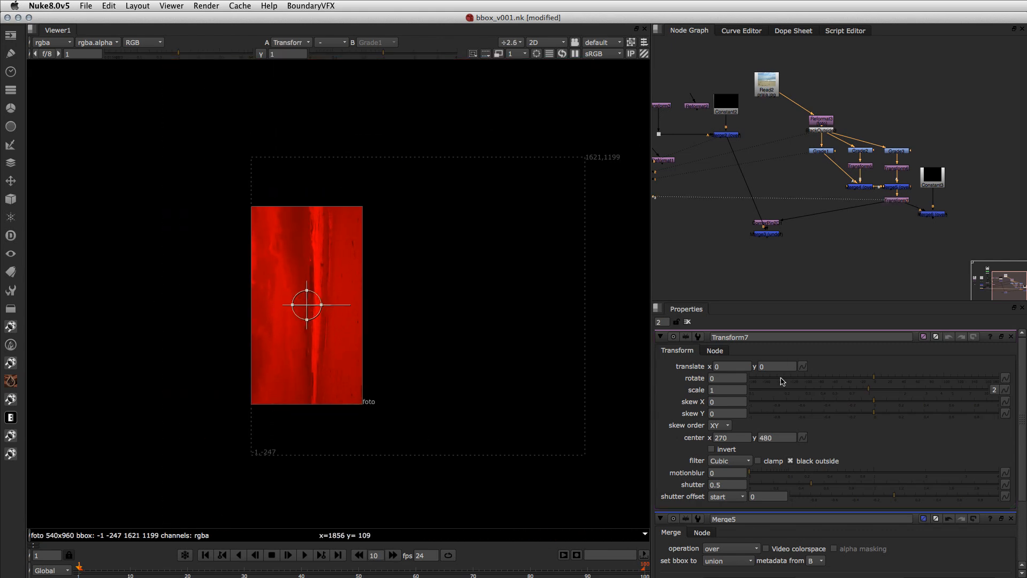
# - Keyframe Transform7's translate at 0, 0 on frame 1 and set translate x to -540 on frame 20
pyautogui.click(804, 366)
pyautogui.click(821, 374)
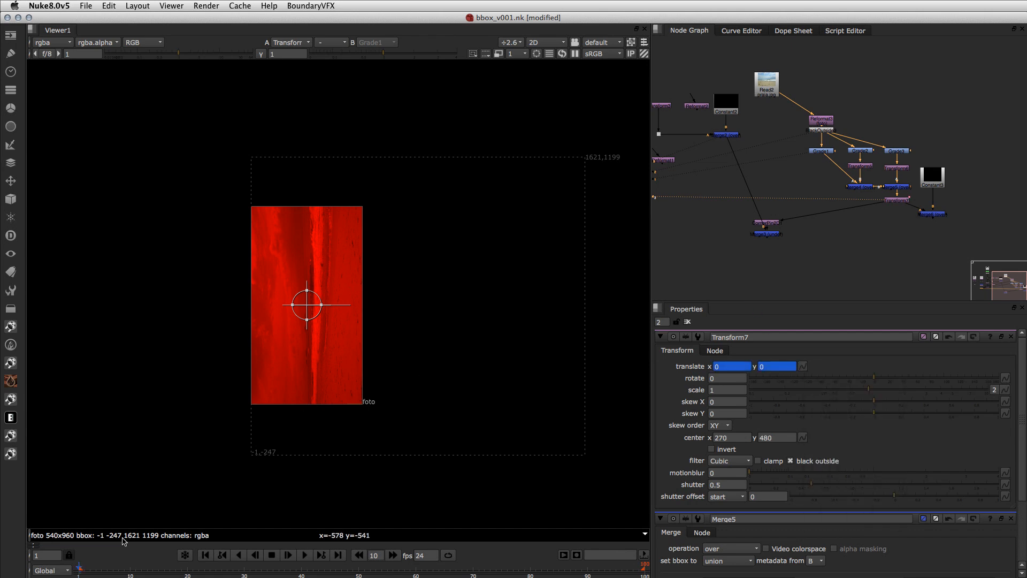
pyautogui.click(187, 570)
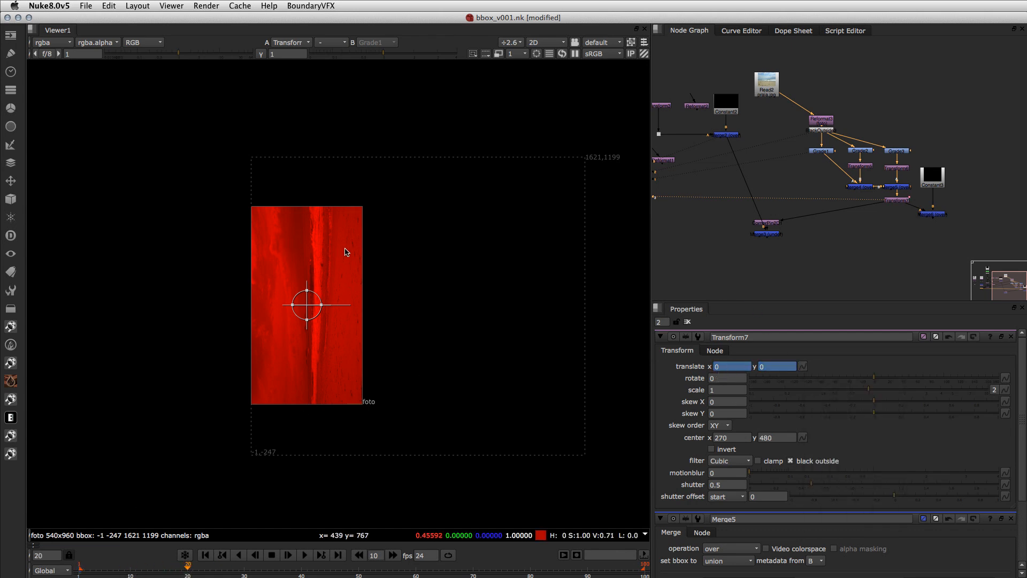
pyautogui.click(737, 370)
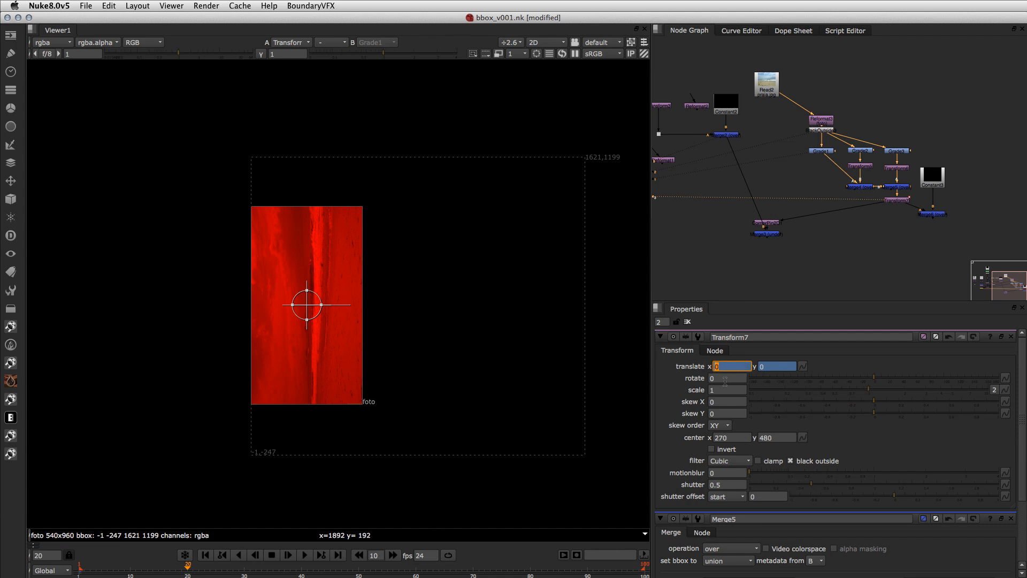
pyautogui.write('-540')
pyautogui.press('Return')
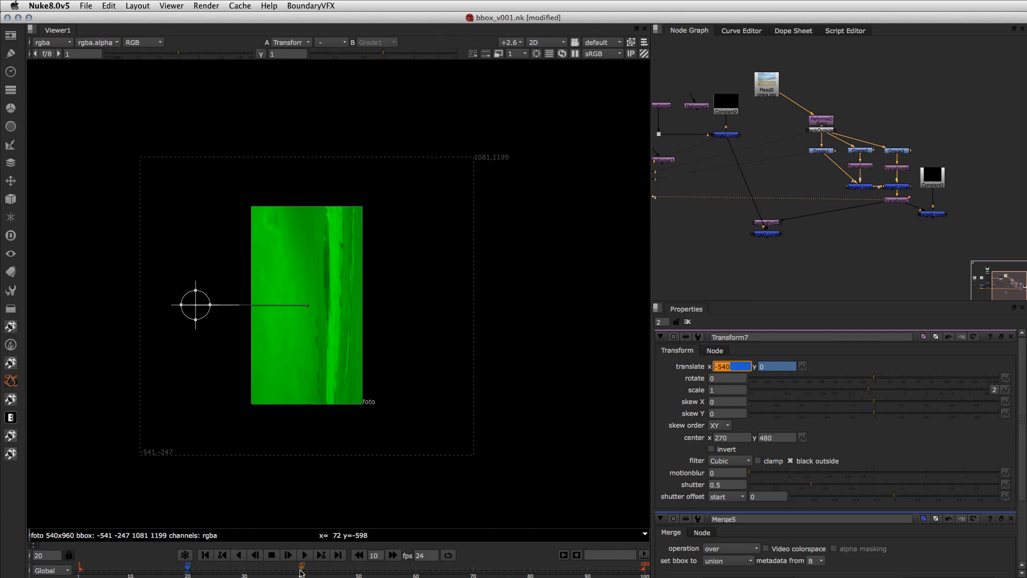
# - Set a holding translate key on frame 30 and set translate x to -1080 on frame 40
pyautogui.click(244, 572)
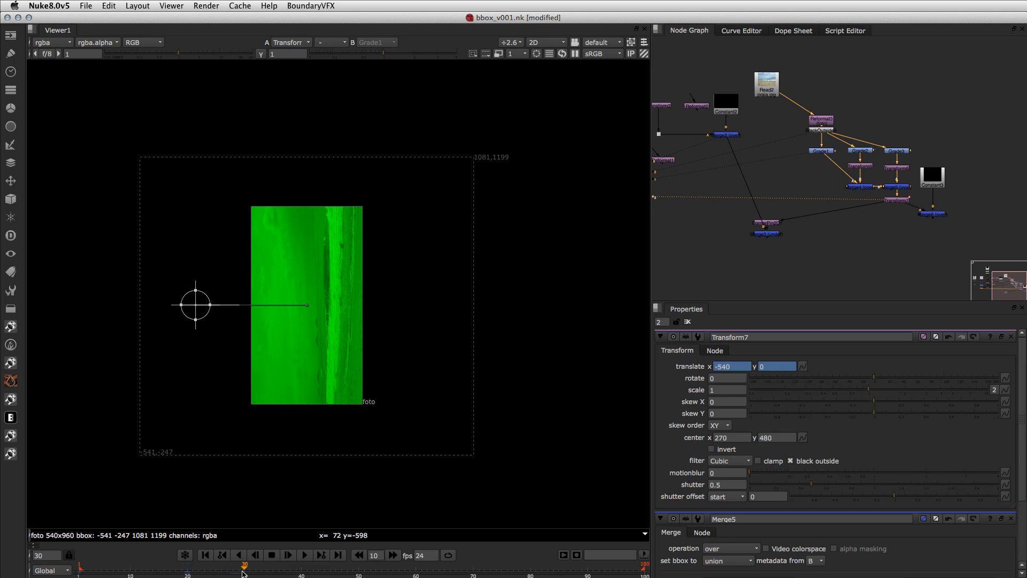
pyautogui.rightClick(802, 366)
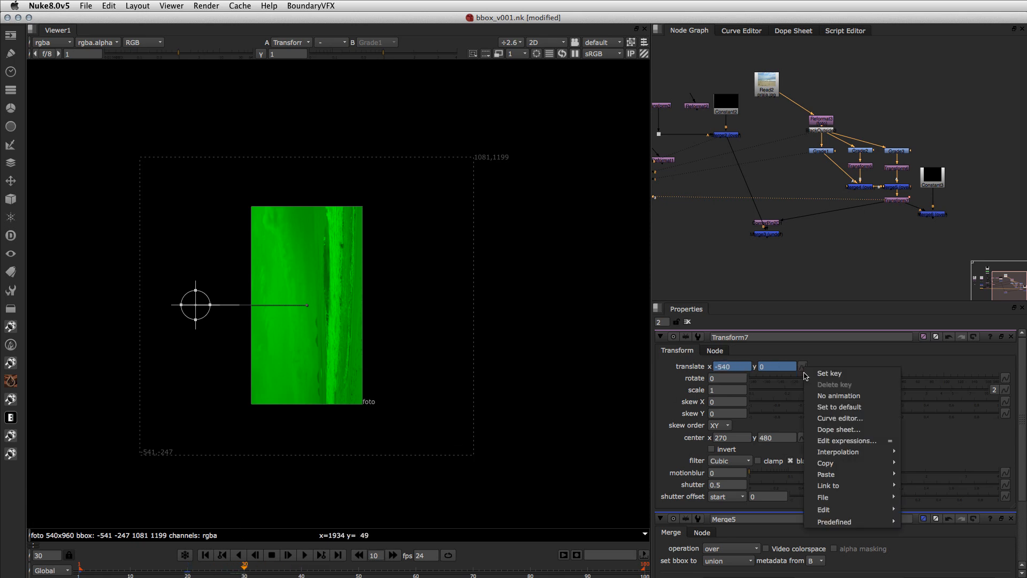
pyautogui.click(819, 374)
pyautogui.click(302, 572)
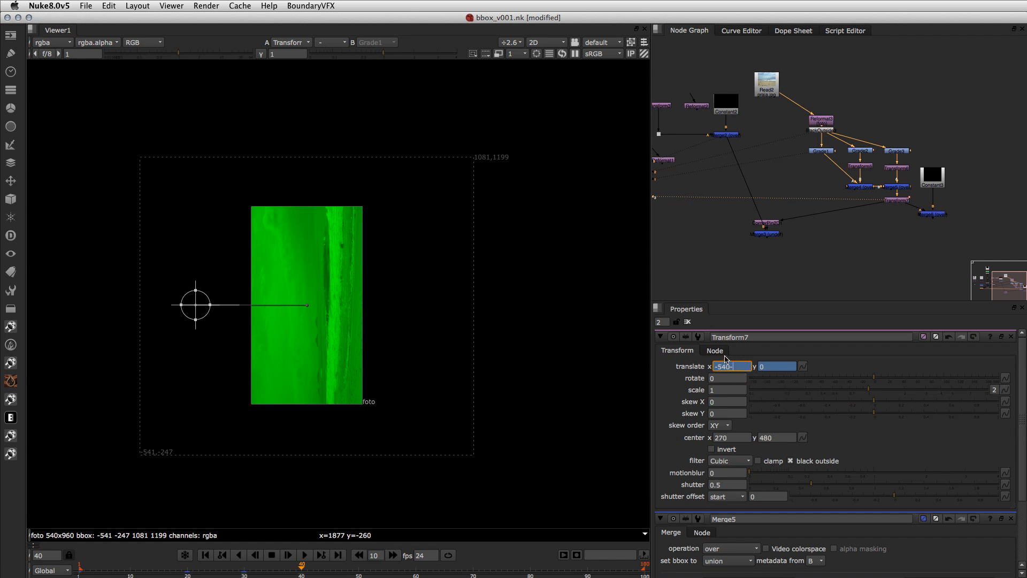
pyautogui.write('540')
pyautogui.press('Return')
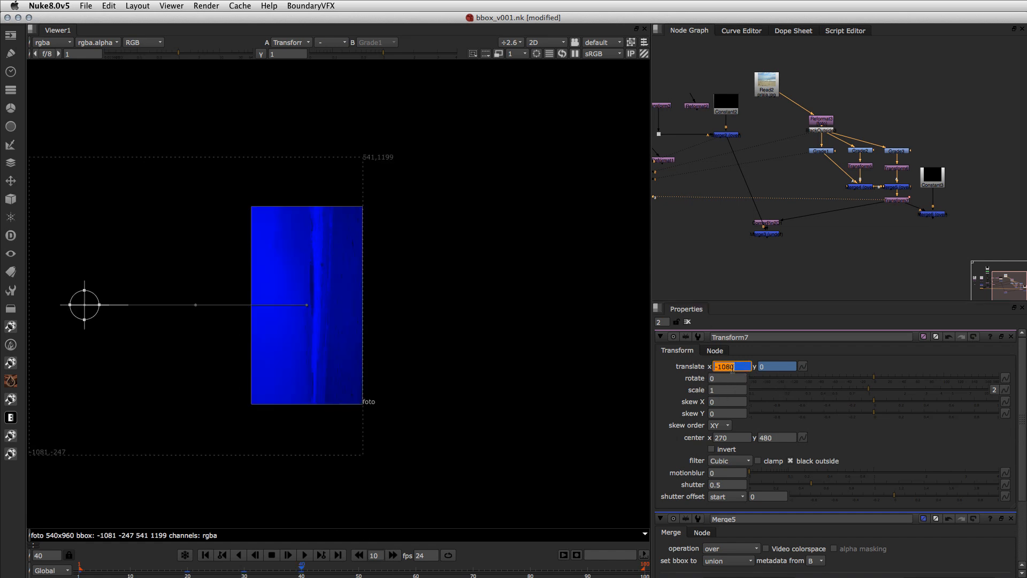
# - View Merge3's output on frame 40 and move Merge3 slightly lower in the node graph
pyautogui.click(767, 235)
pyautogui.press('1')
pyautogui.click(772, 261)
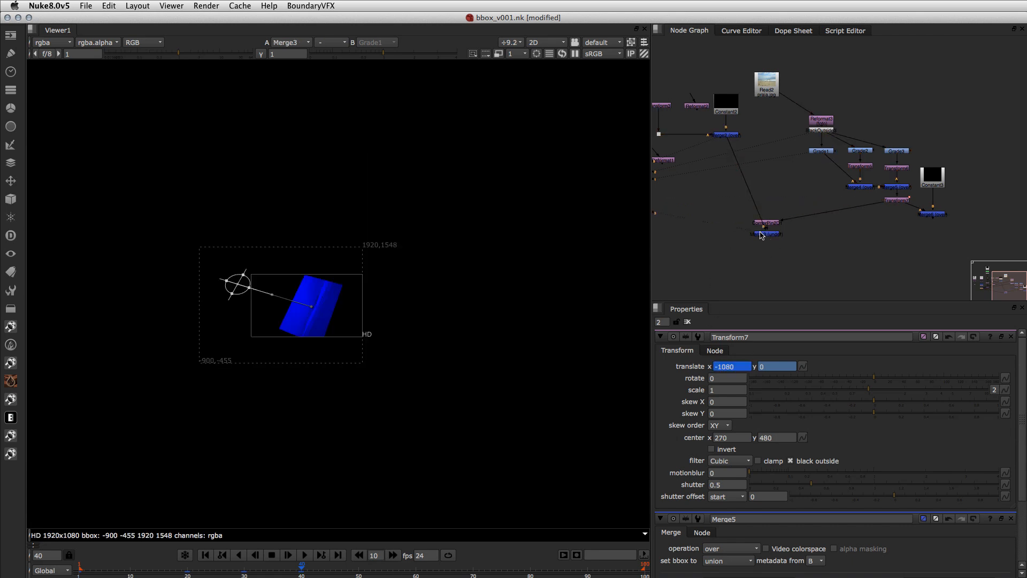
pyautogui.click(763, 235)
pyautogui.scroll(5, 281, 369)
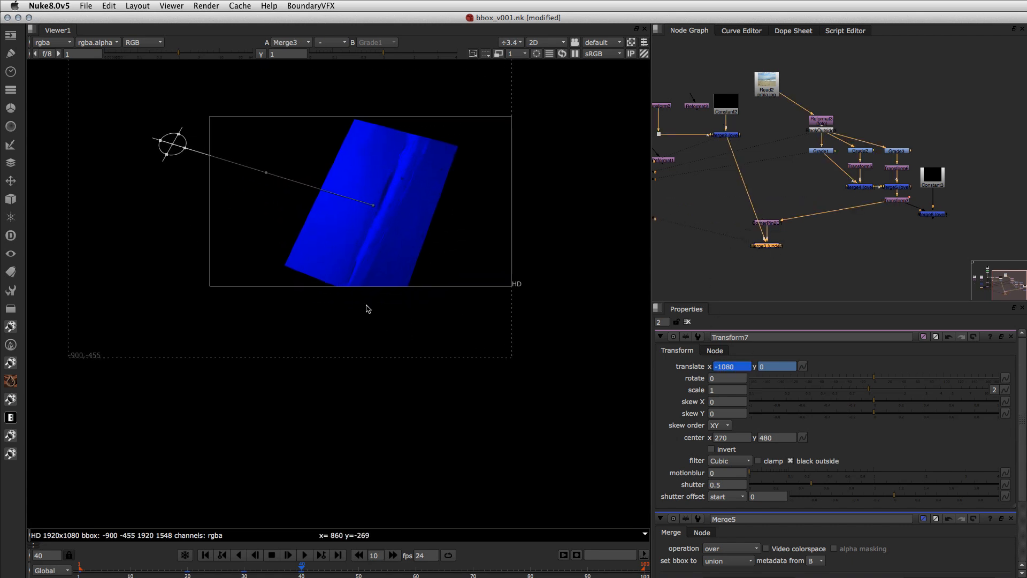
# - Set Read1, the phone photo, to hold its image after the end of its frame range
pyautogui.moveTo(698, 159); pyautogui.dragTo(849, 194, button='middle')
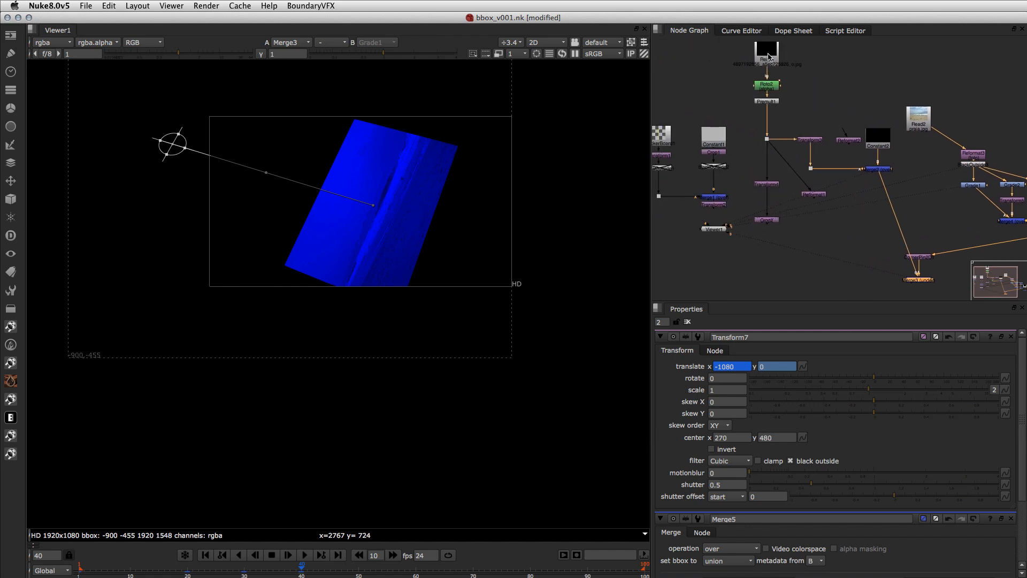
pyautogui.doubleClick(768, 53)
pyautogui.click(854, 426)
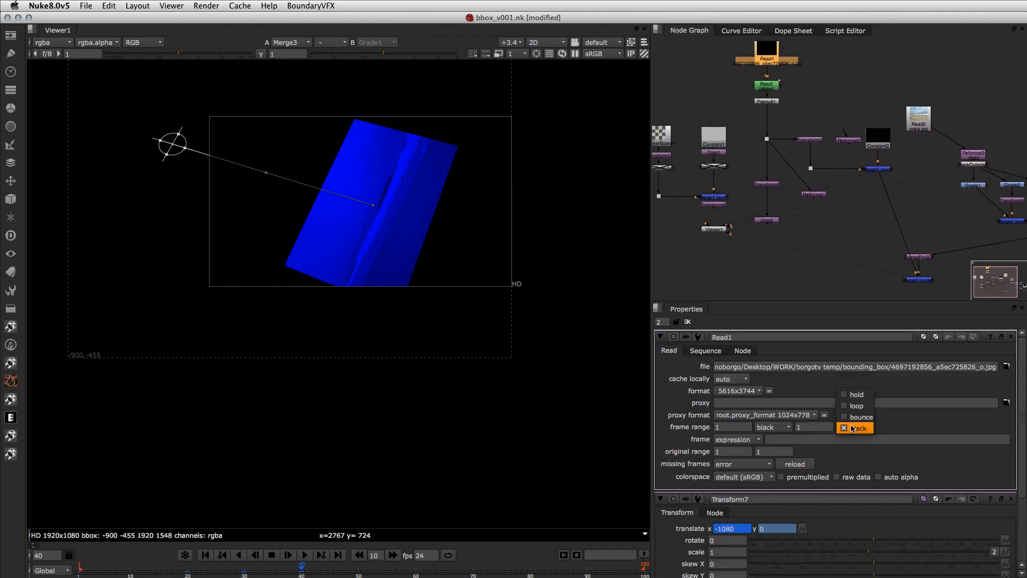
pyautogui.click(855, 396)
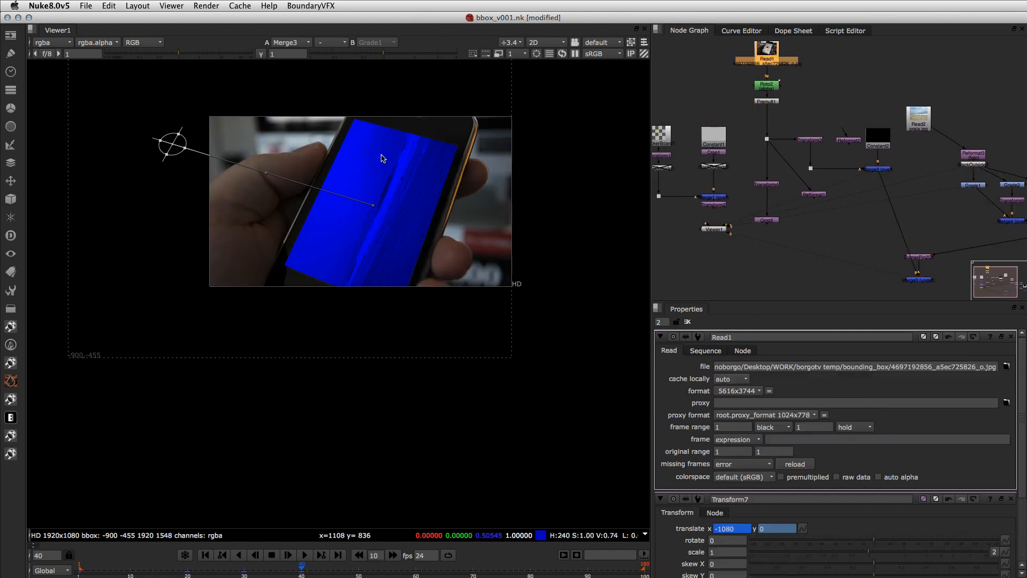
# - Play the timeline to review the tinted images sliding across the phone screen in Merge3, then stop playback
pyautogui.scroll(3, 263, 289)
pyautogui.scroll(4, 331, 315)
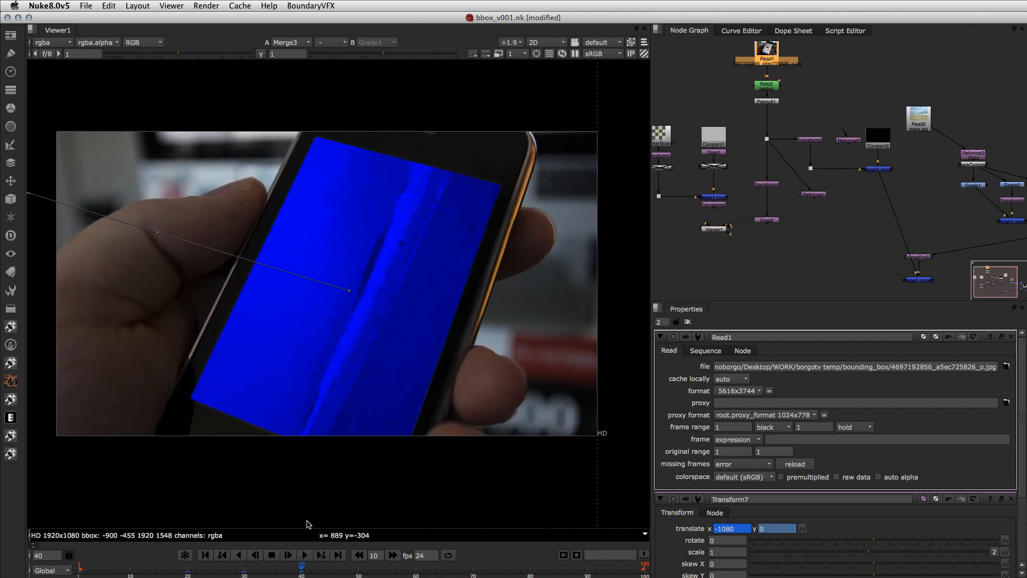
pyautogui.press('l')
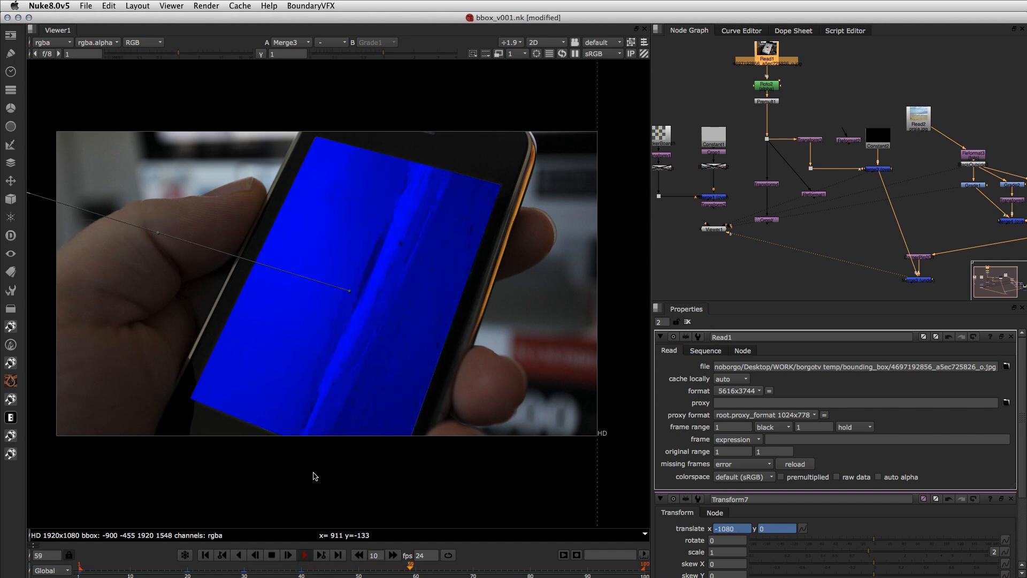
pyautogui.click(271, 555)
# - View Transform7's output in viewer input 2 and scrub from frame 1 to 52 to examine the sliding bounding box
pyautogui.moveTo(798, 219); pyautogui.dragTo(651, 192, button='middle')
pyautogui.click(901, 209)
pyautogui.press('2')
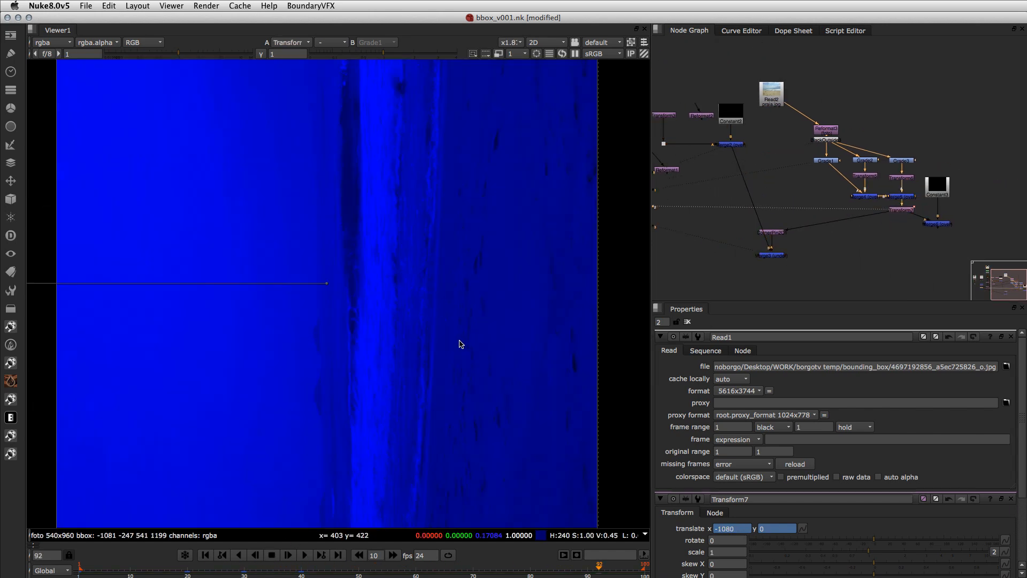
pyautogui.scroll(-5, 461, 344)
pyautogui.scroll(3, 348, 332)
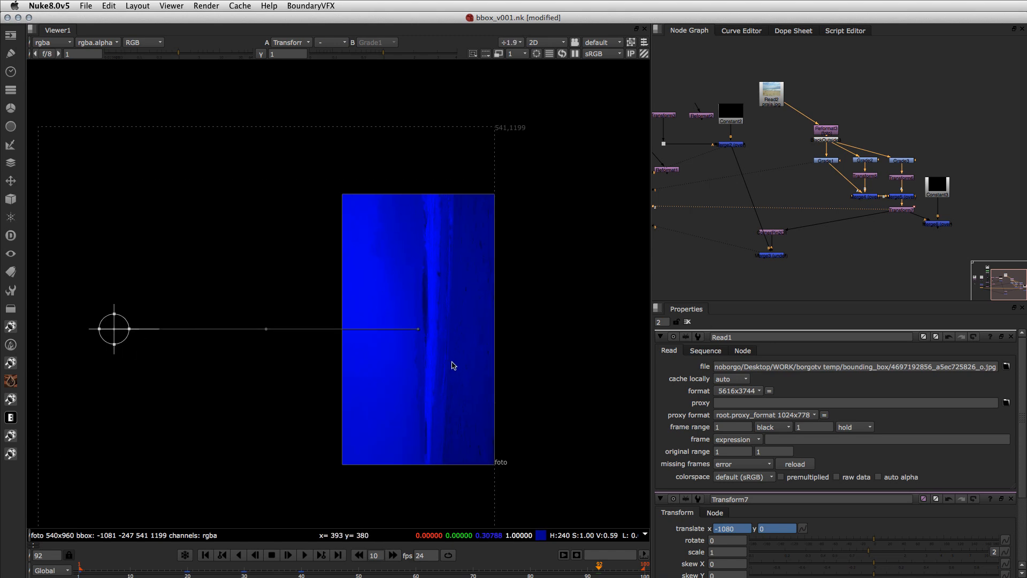
pyautogui.scroll(-2, 452, 362)
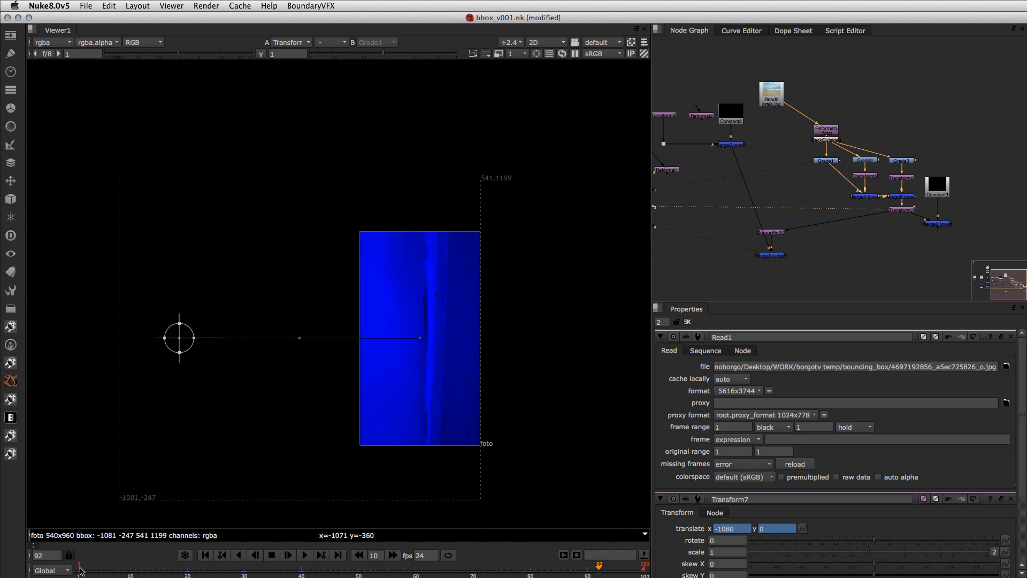
pyautogui.moveTo(81, 570); pyautogui.dragTo(370, 571)
# - View the CornerPin node's output in the viewer on frame 52 to examine its bounding box beyond the foto format
pyautogui.click(775, 236)
pyautogui.press('1')
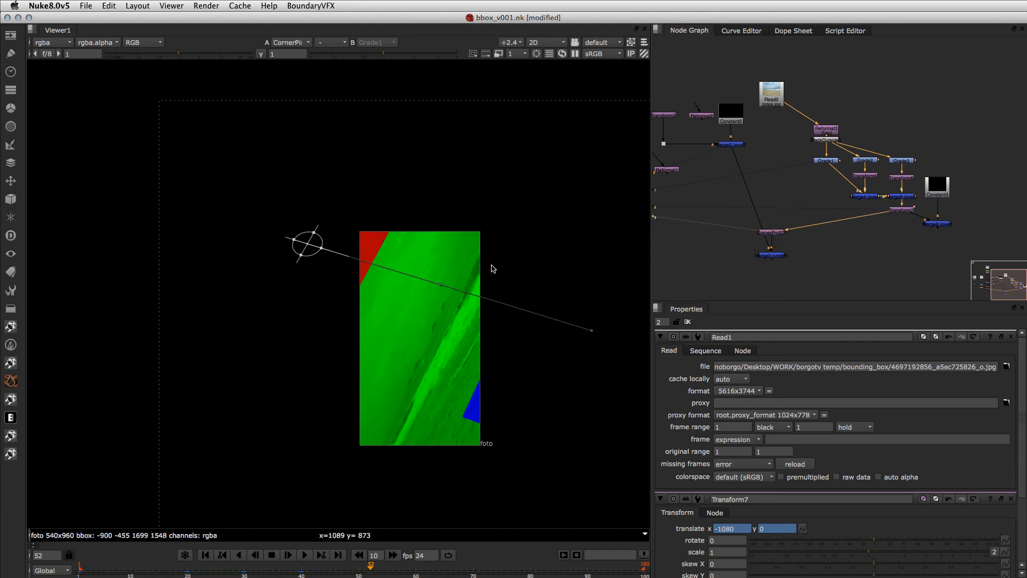
pyautogui.click(745, 276)
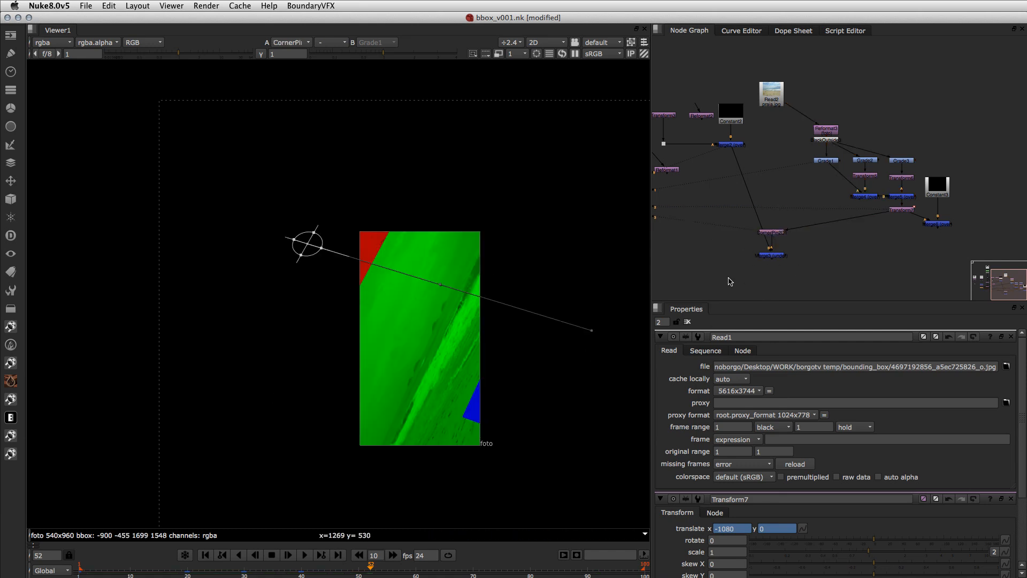
# - View Merge3's output and scrub from frame 1 to 43 to examine the tinted images sliding across the phone screen
pyautogui.click(774, 256)
pyautogui.press('1')
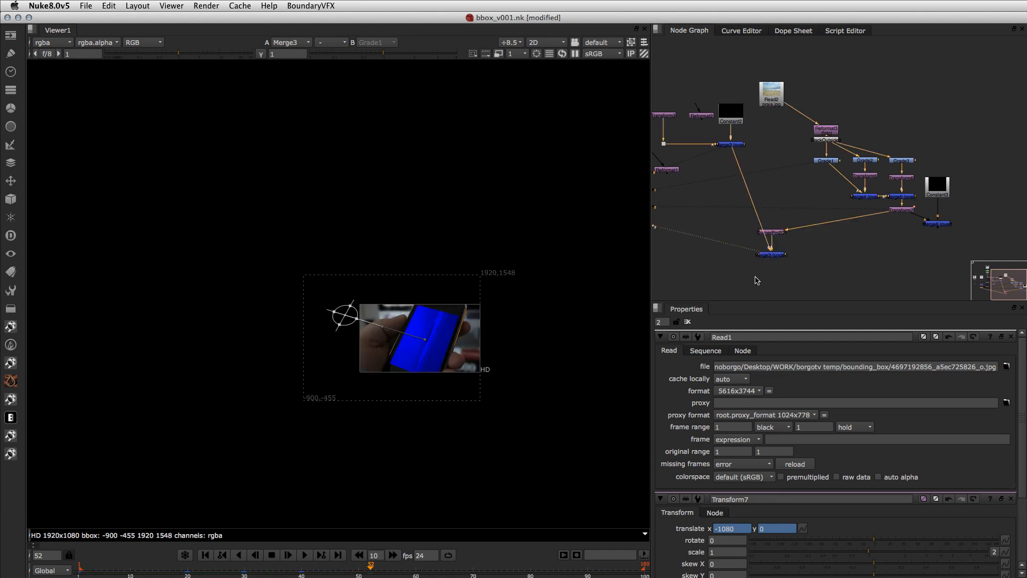
pyautogui.scroll(5, 428, 348)
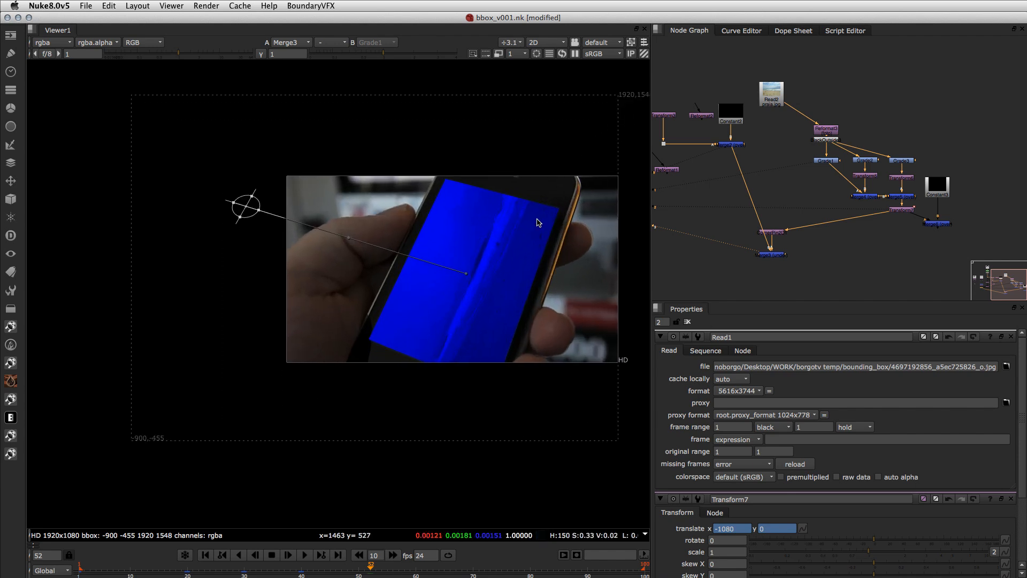
pyautogui.moveTo(78, 566); pyautogui.dragTo(320, 572)
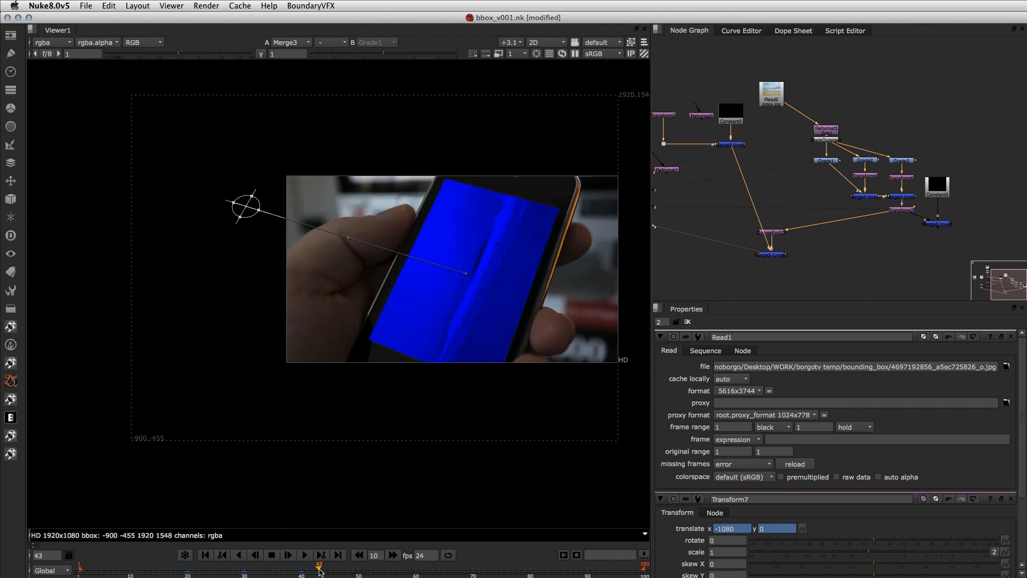
# - Move the BlackOutside node below the beach image's Reformat slightly lower in the node graph
pyautogui.click(820, 260)
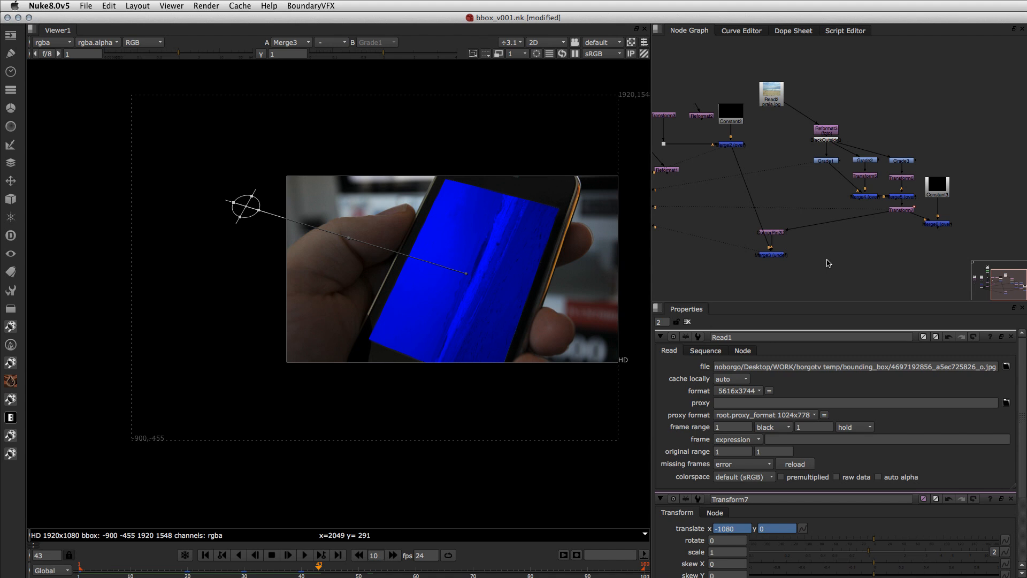
pyautogui.moveTo(822, 143); pyautogui.dragTo(823, 150)
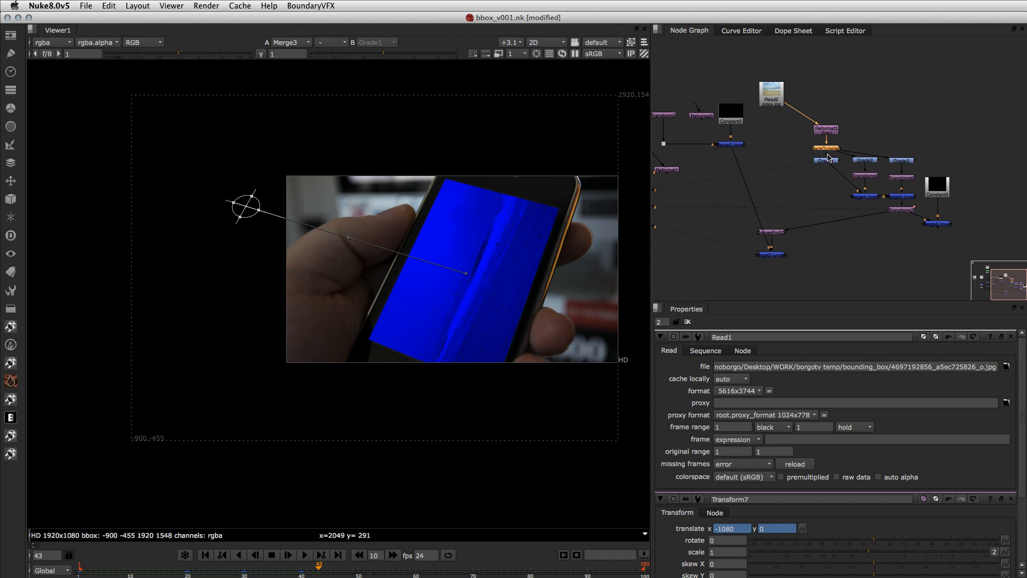